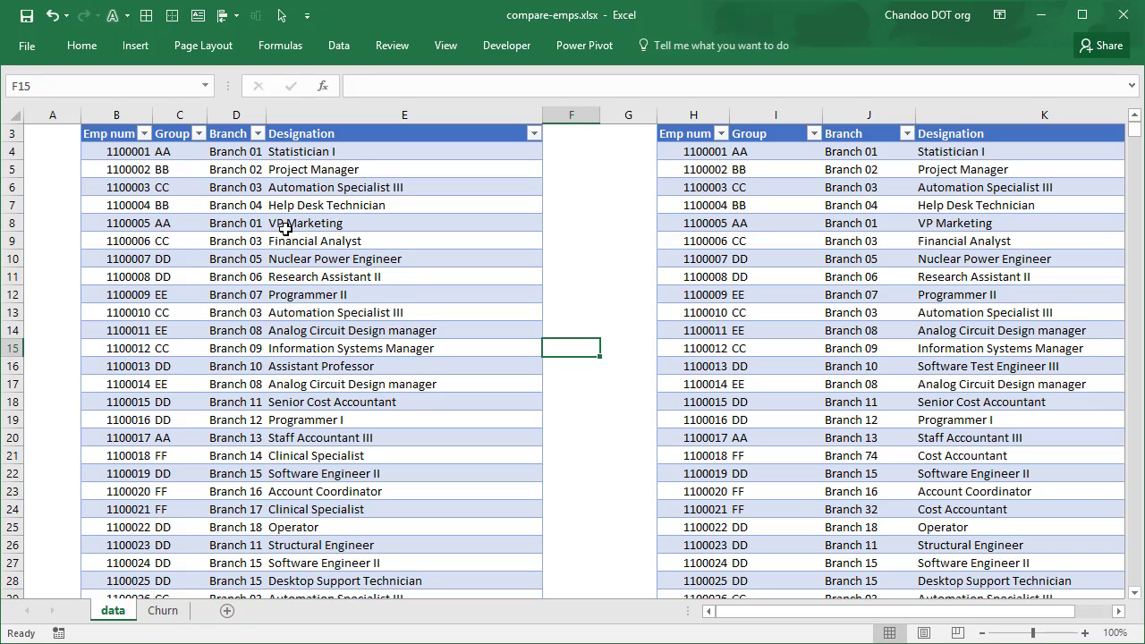
# Examine the employee number, group, branch and designation columns in the first employee table.
pyautogui.click(122, 159)
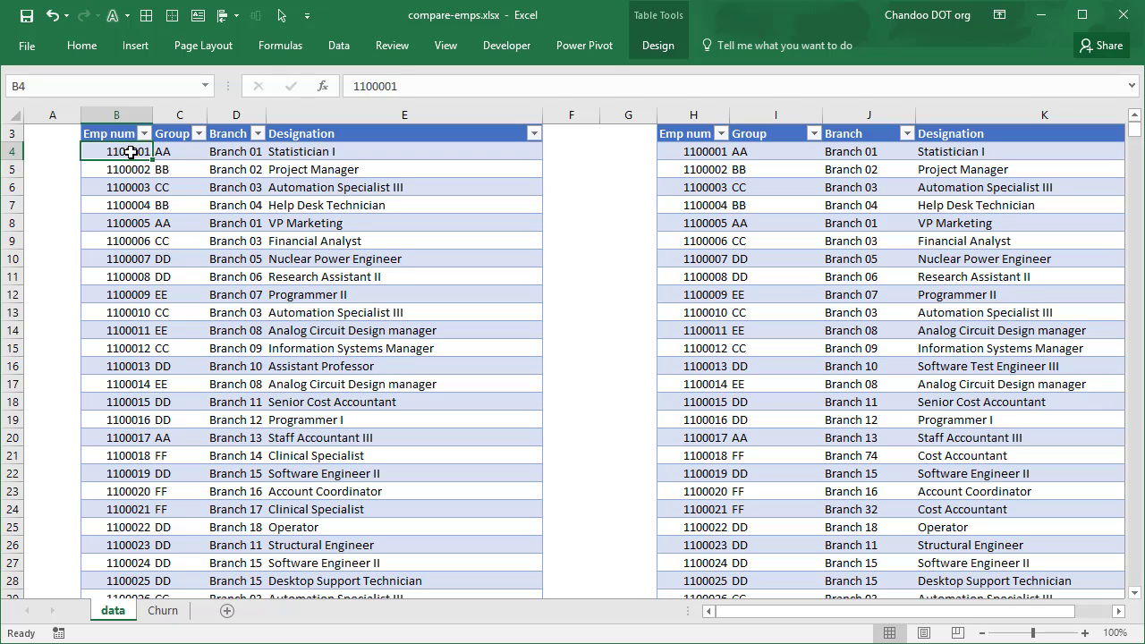
pyautogui.click(191, 158)
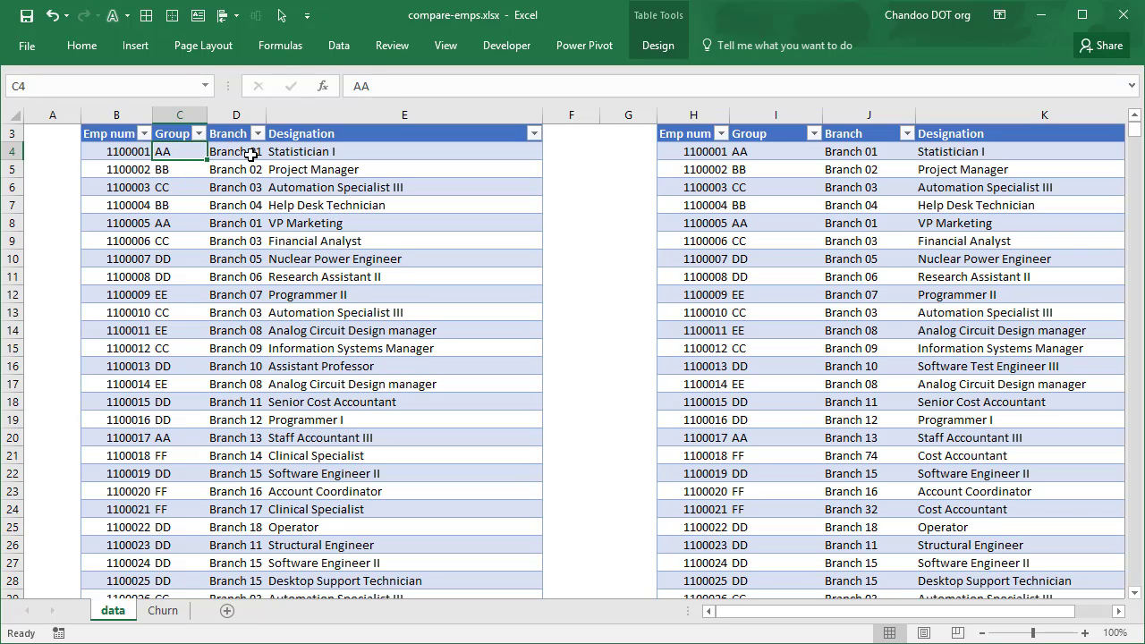
pyautogui.click(306, 154)
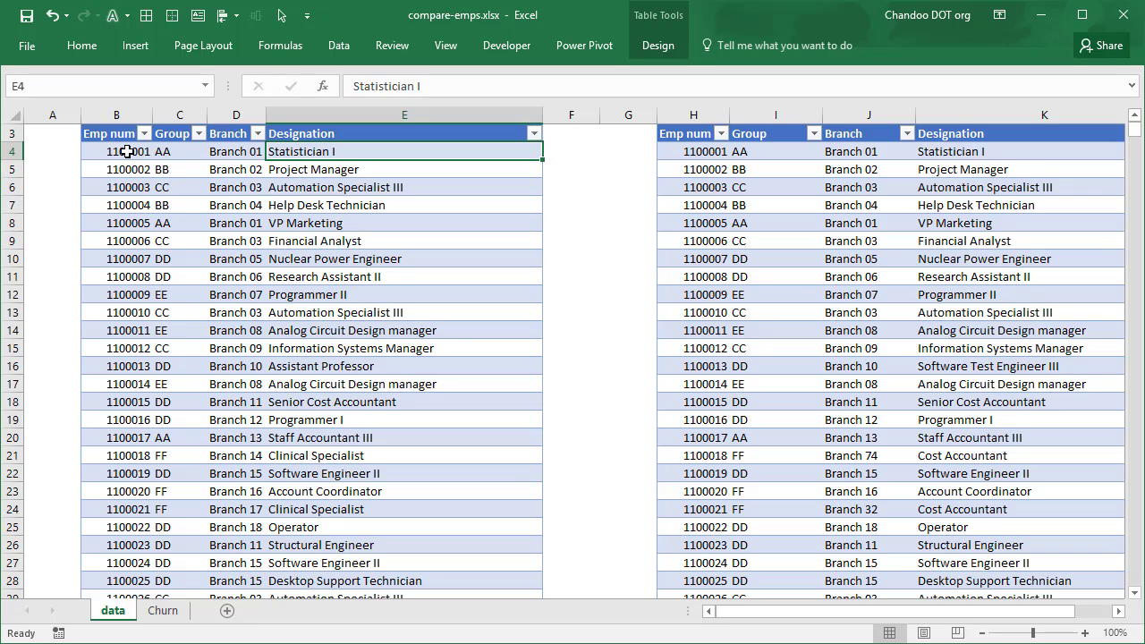
pyautogui.scroll(1, 166, 320)
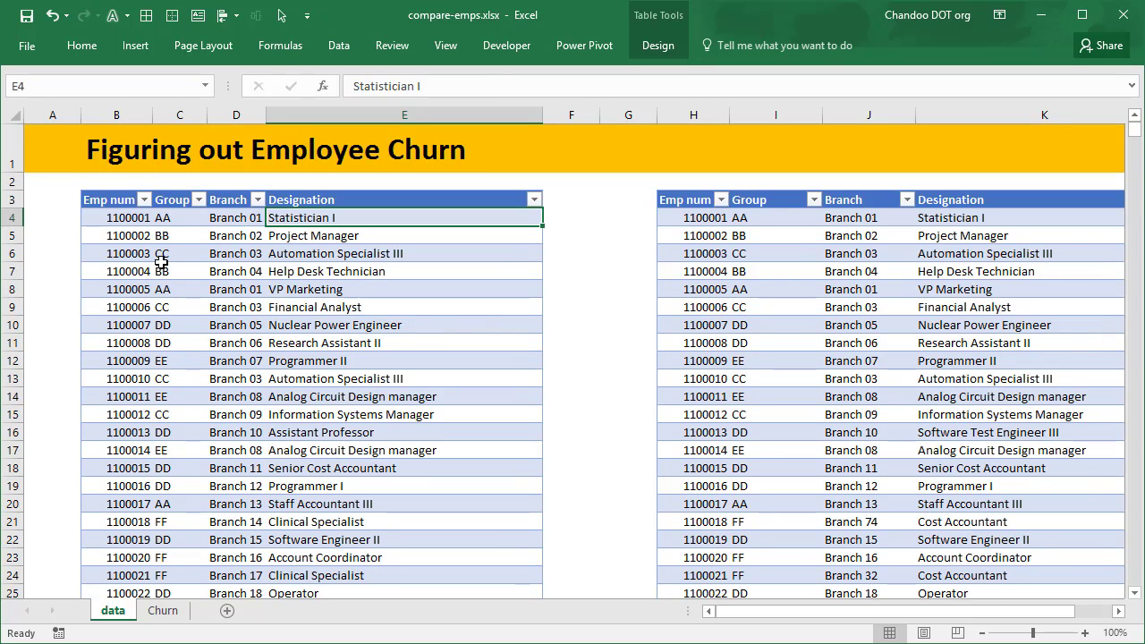
pyautogui.click(113, 286)
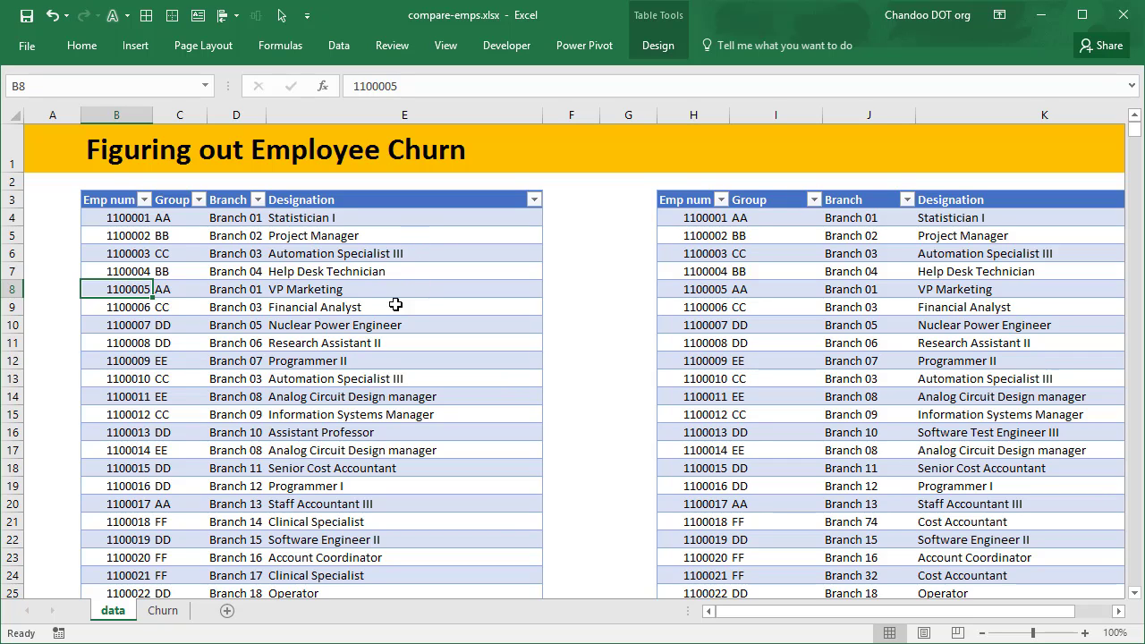
# Check the table names assigned to both employee tables on the data sheet.
pyautogui.click(403, 255)
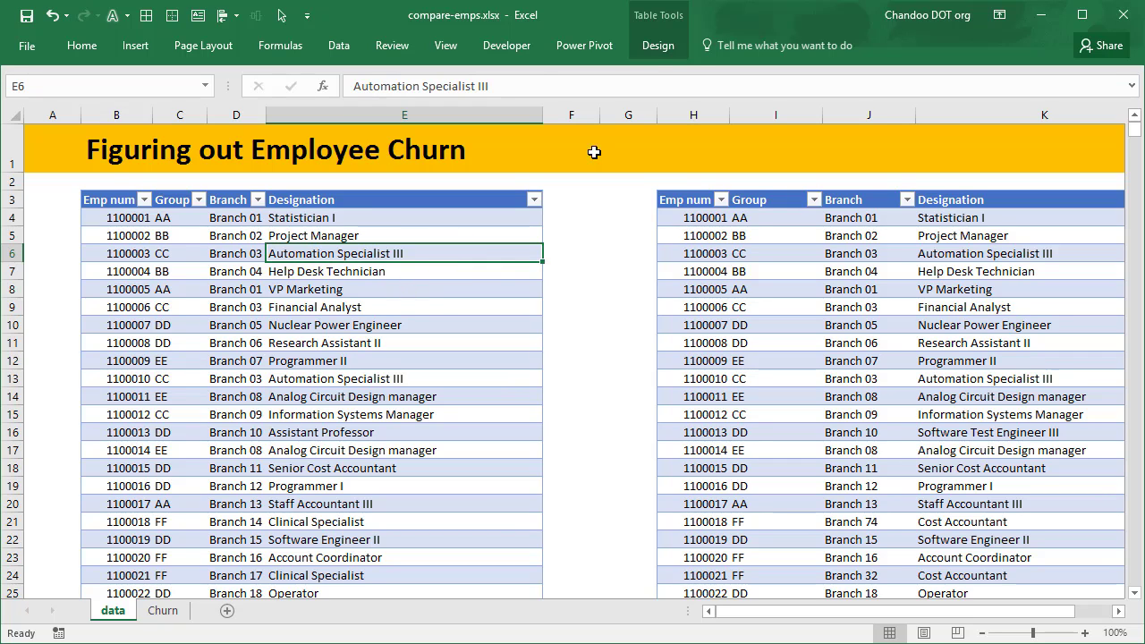
pyautogui.click(658, 46)
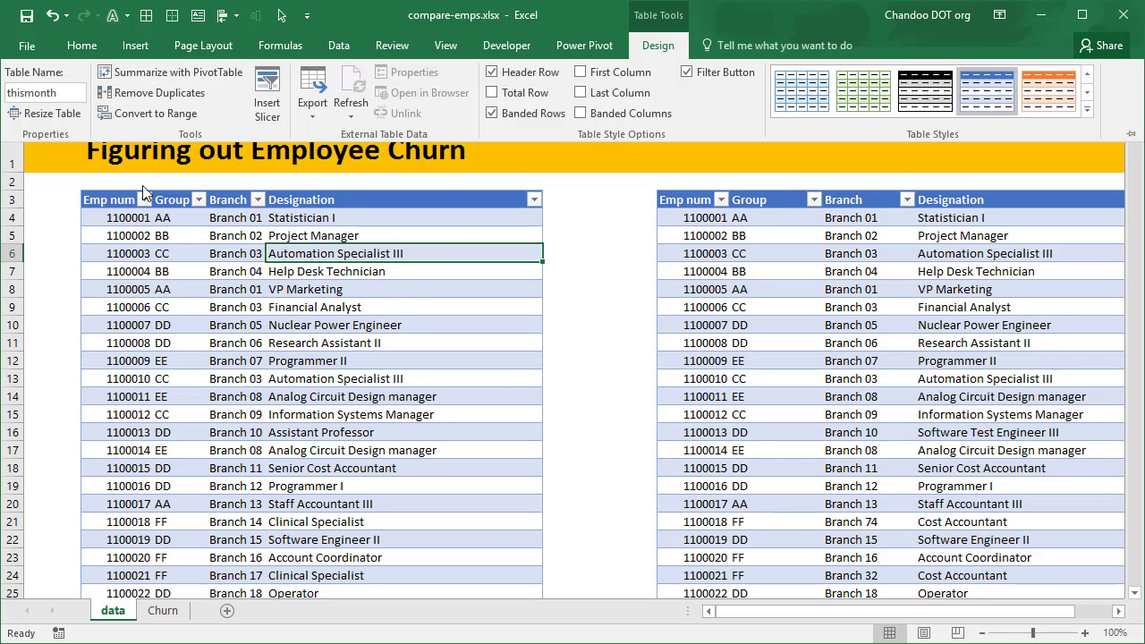
pyautogui.click(720, 288)
pyautogui.click(706, 273)
pyautogui.click(662, 45)
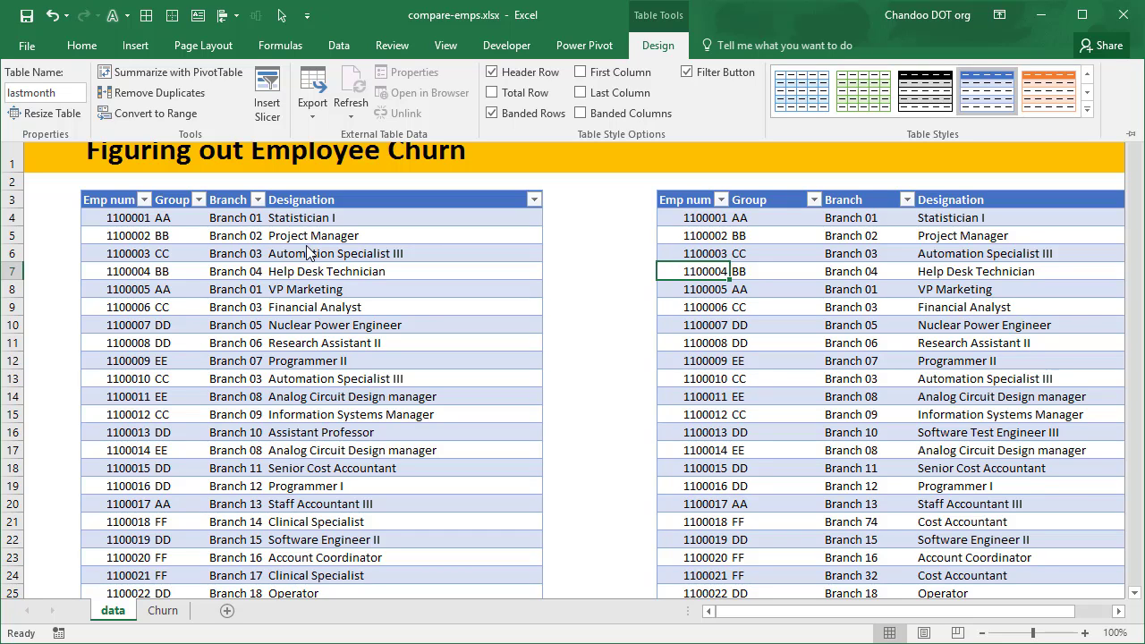
# Examine where the rows of each employee table end, and return to the start of the sheet.
pyautogui.click(273, 324)
pyautogui.click(317, 325)
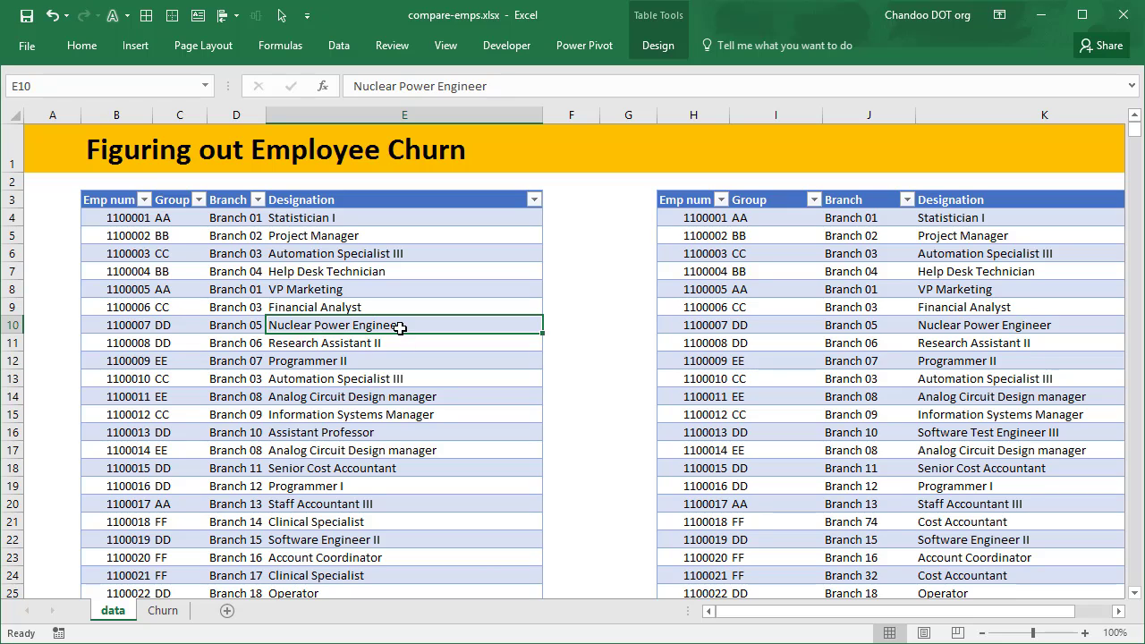
pyautogui.hotkey('ctrl', 'Down')
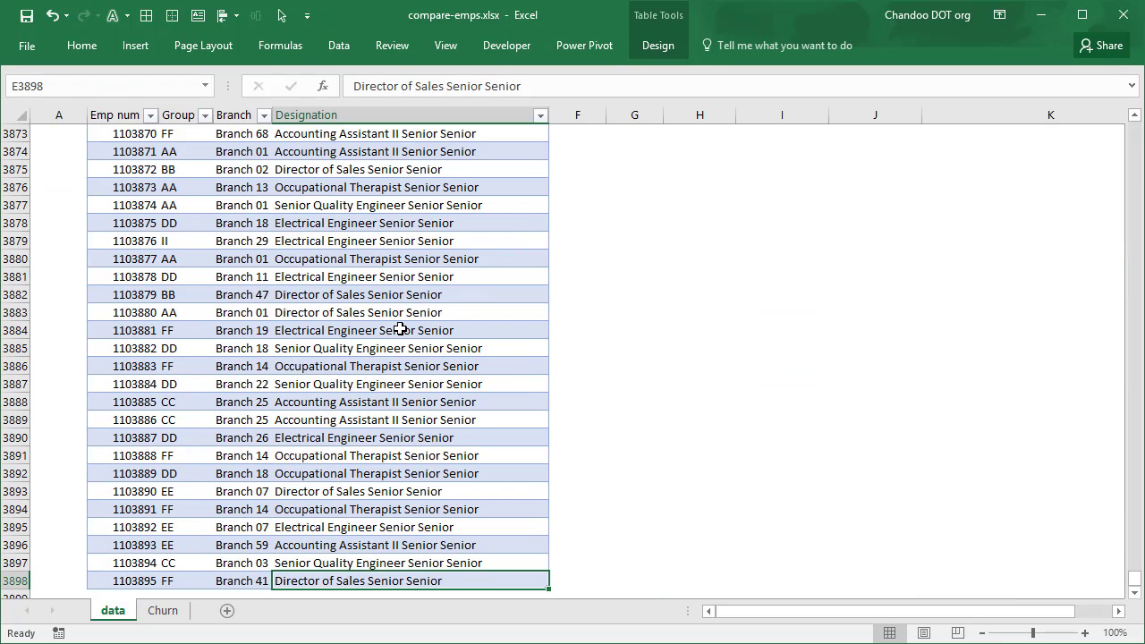
pyautogui.scroll(9, 914, 537)
pyautogui.moveTo(1138, 582)
pyautogui.mouseDown()
pyautogui.moveTo(1136, 496)
pyautogui.moveTo(1136, 585)
pyautogui.moveTo(1136, 574)
pyautogui.mouseUp()
pyautogui.click(720, 563)
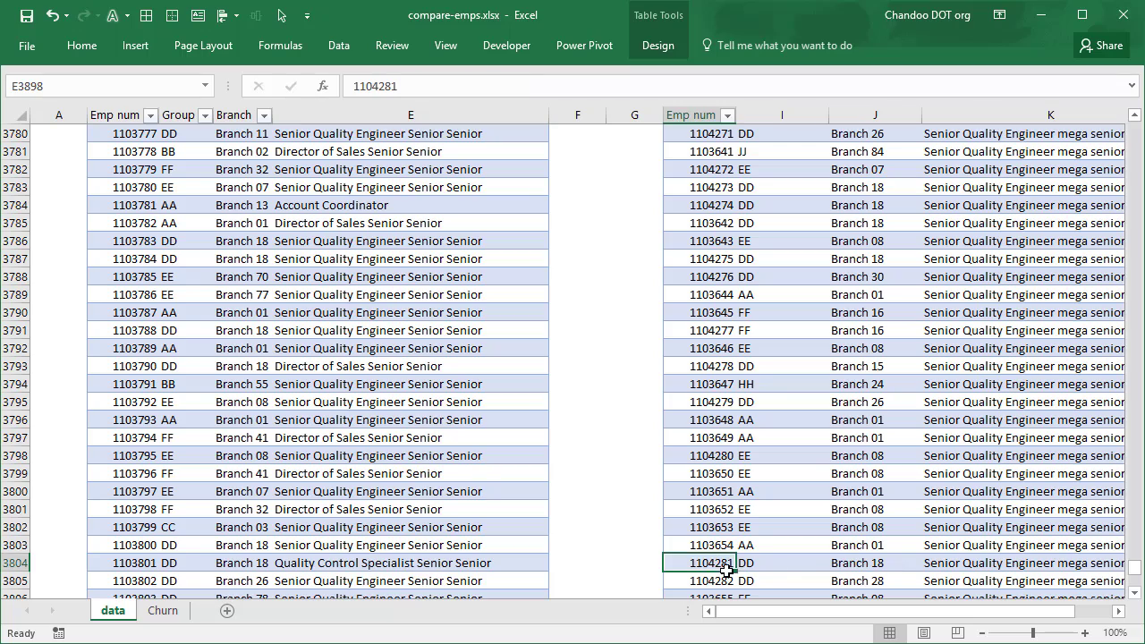
pyautogui.scroll(-5, 729, 555)
pyautogui.click(730, 544)
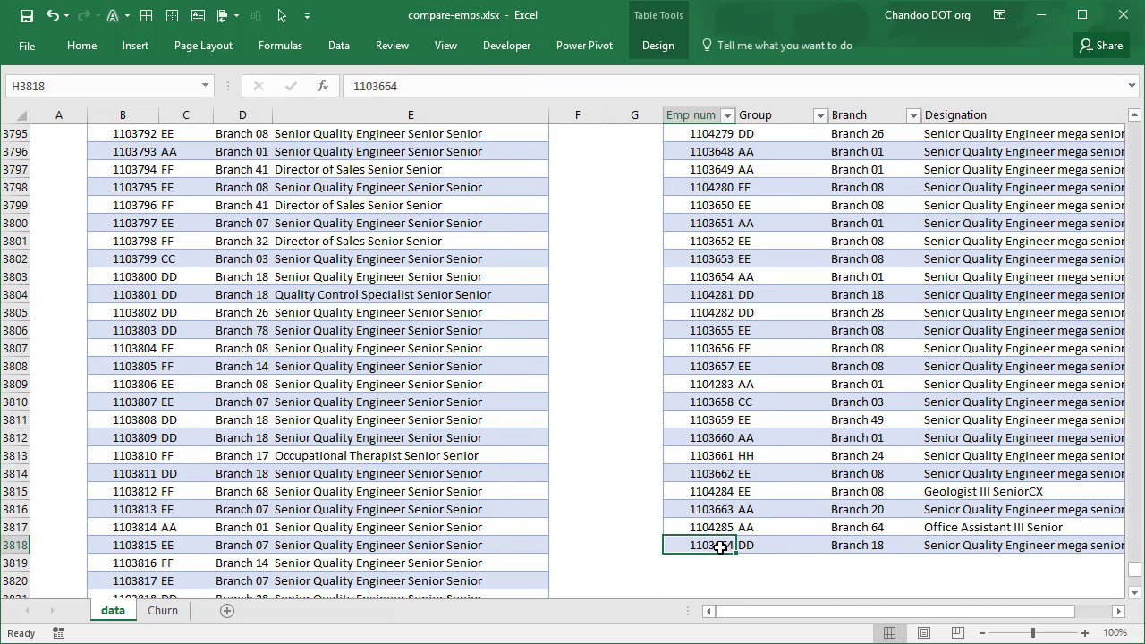
pyautogui.scroll(-5, 734, 509)
pyautogui.scroll(-3, 735, 509)
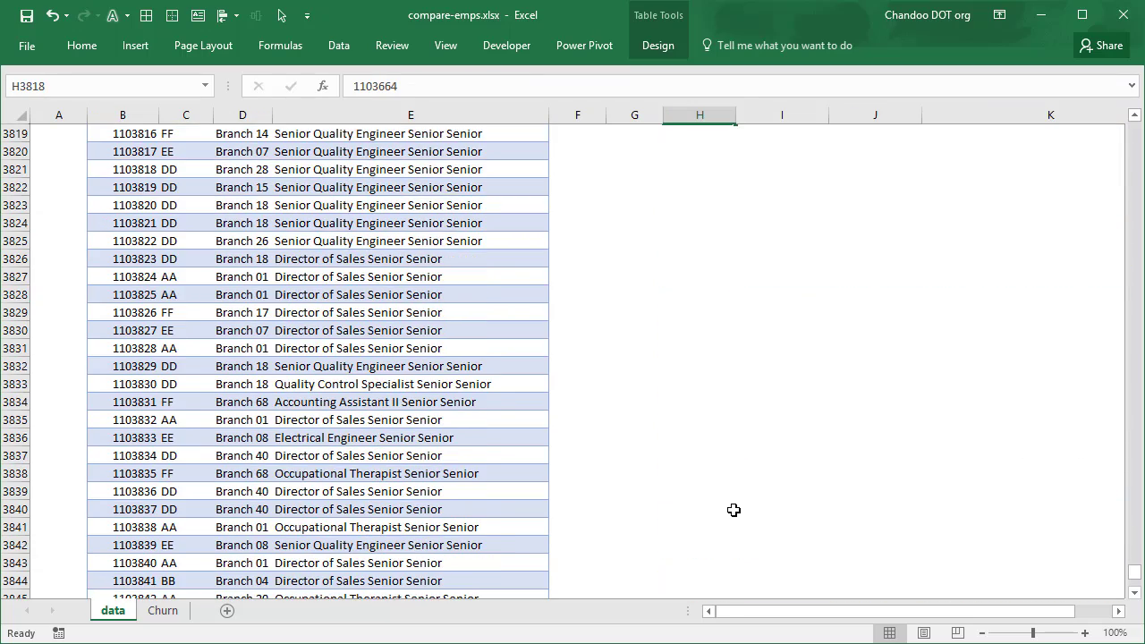
pyautogui.scroll(7, 734, 509)
pyautogui.moveTo(1133, 573); pyautogui.dragTo(1132, 125)
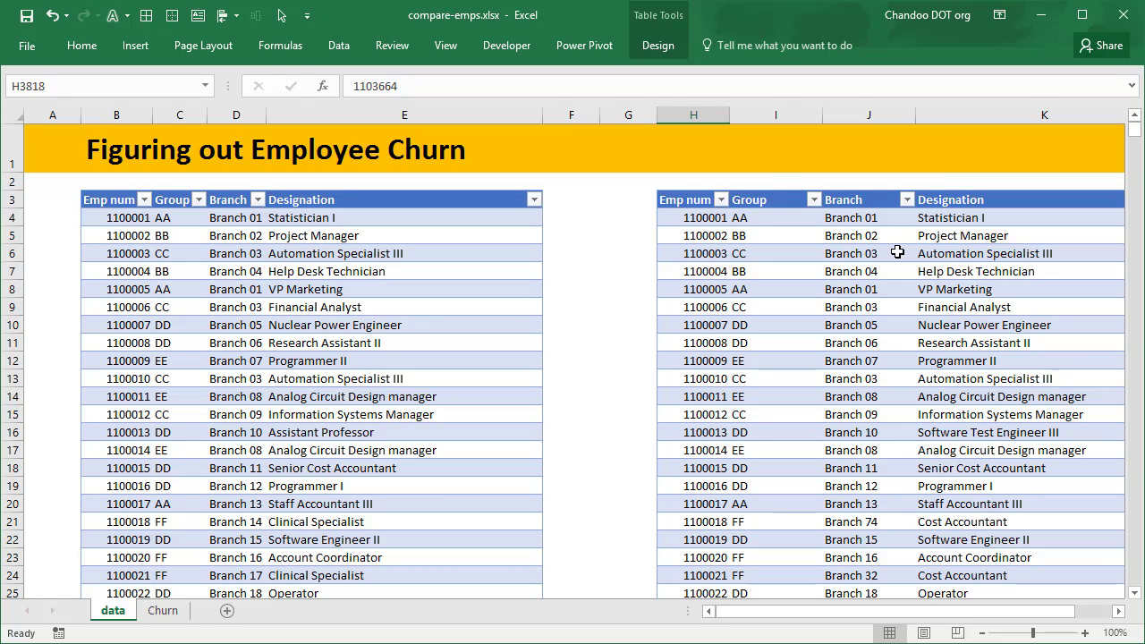
# Compare the employee numbers in the two tables, matching the same rows on both sides.
pyautogui.click(102, 417)
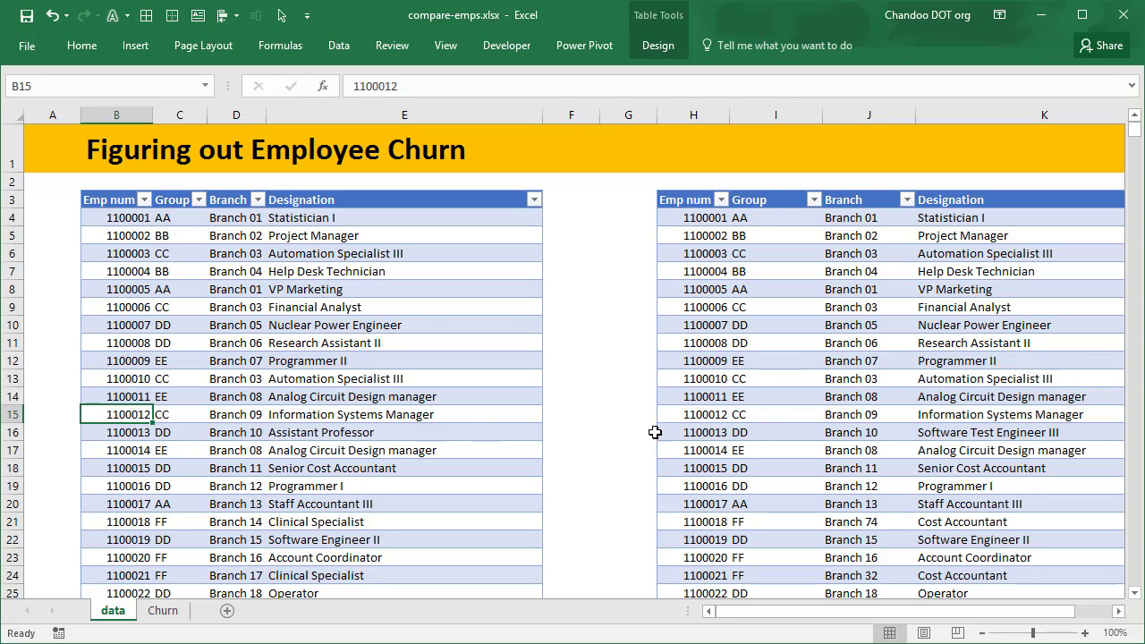
pyautogui.click(715, 418)
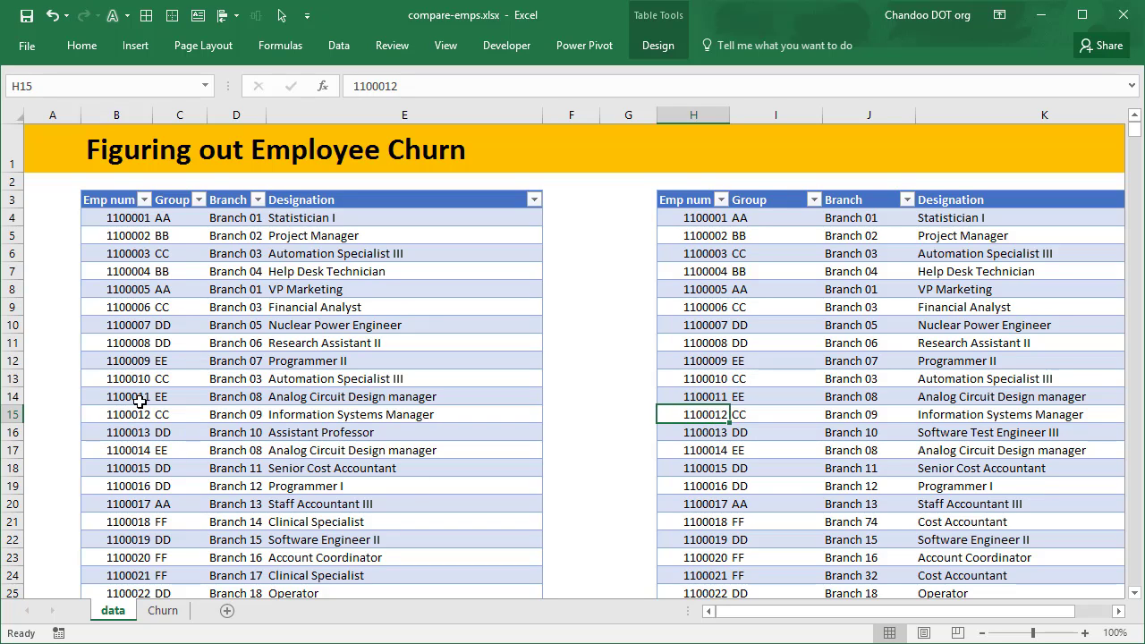
pyautogui.moveTo(120, 360); pyautogui.dragTo(128, 504)
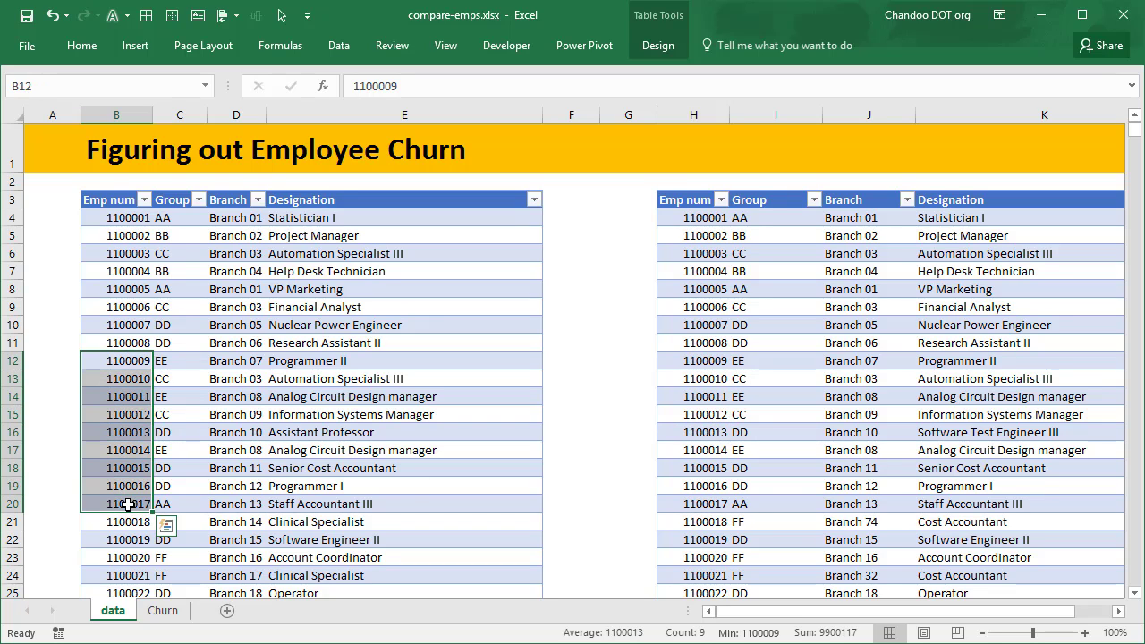
pyautogui.moveTo(693, 507); pyautogui.dragTo(687, 577)
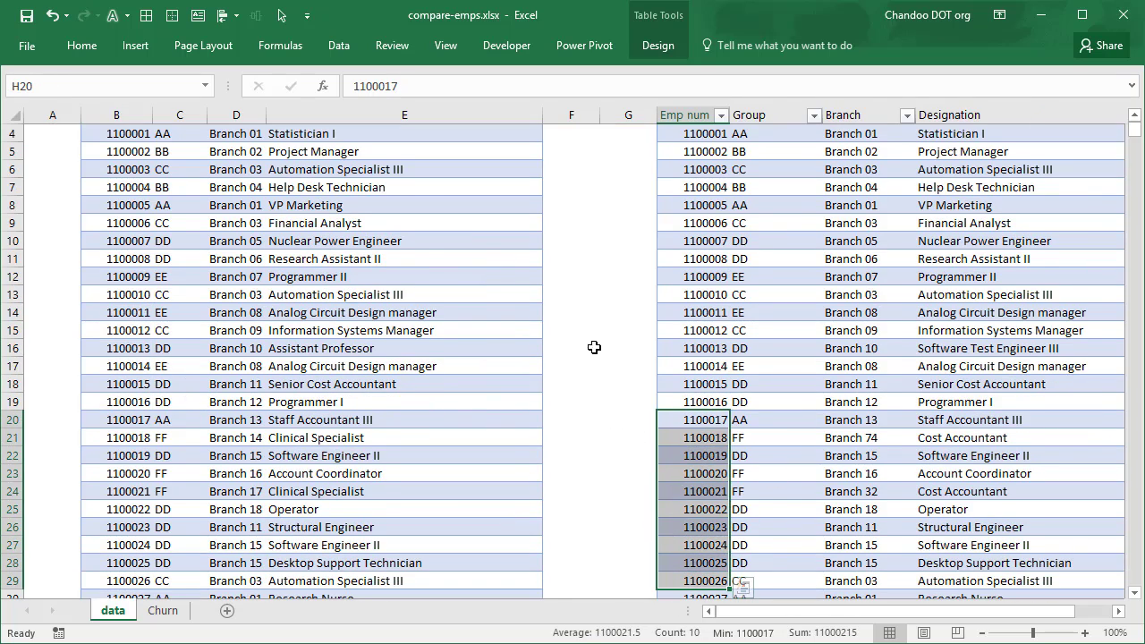
pyautogui.moveTo(696, 261); pyautogui.dragTo(700, 379)
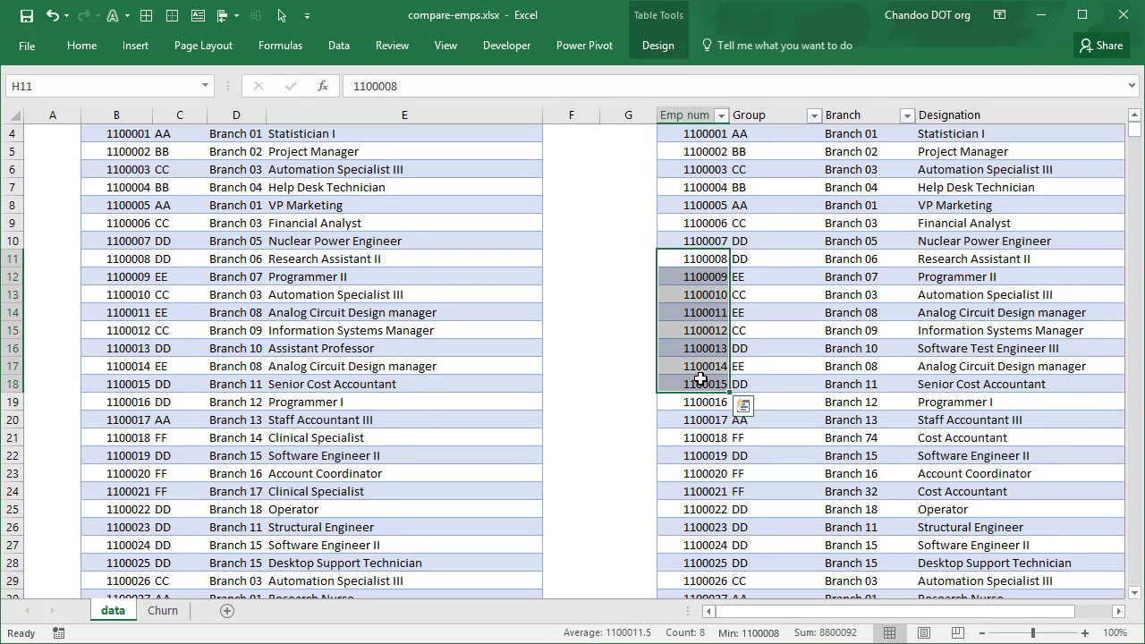
pyautogui.scroll(1, 700, 379)
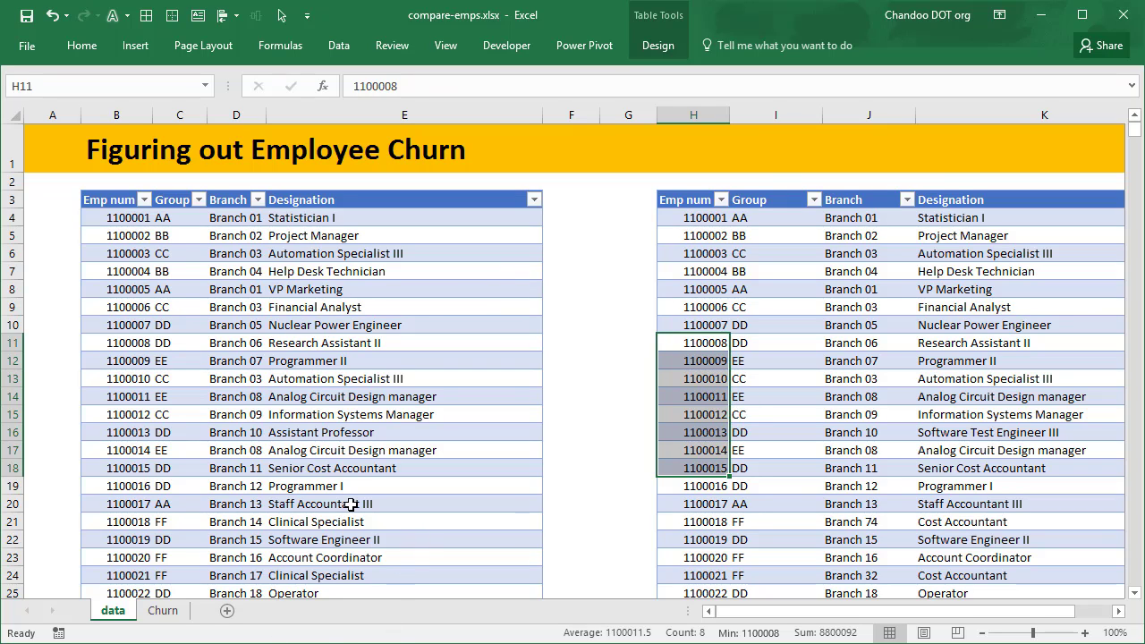
pyautogui.click(268, 412)
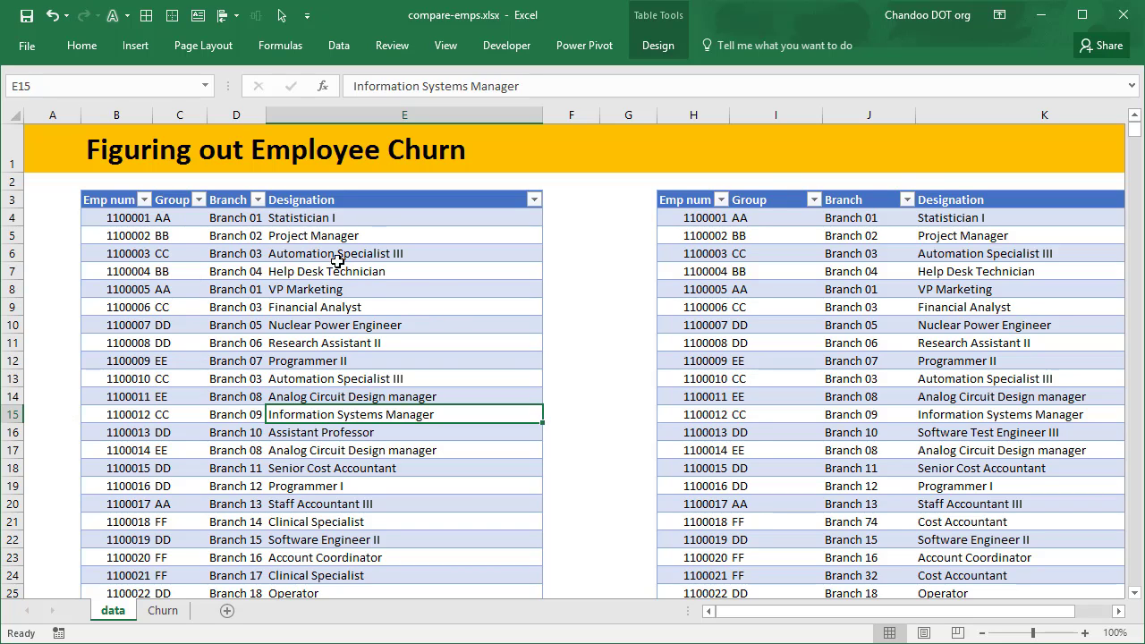
pyautogui.click(133, 271)
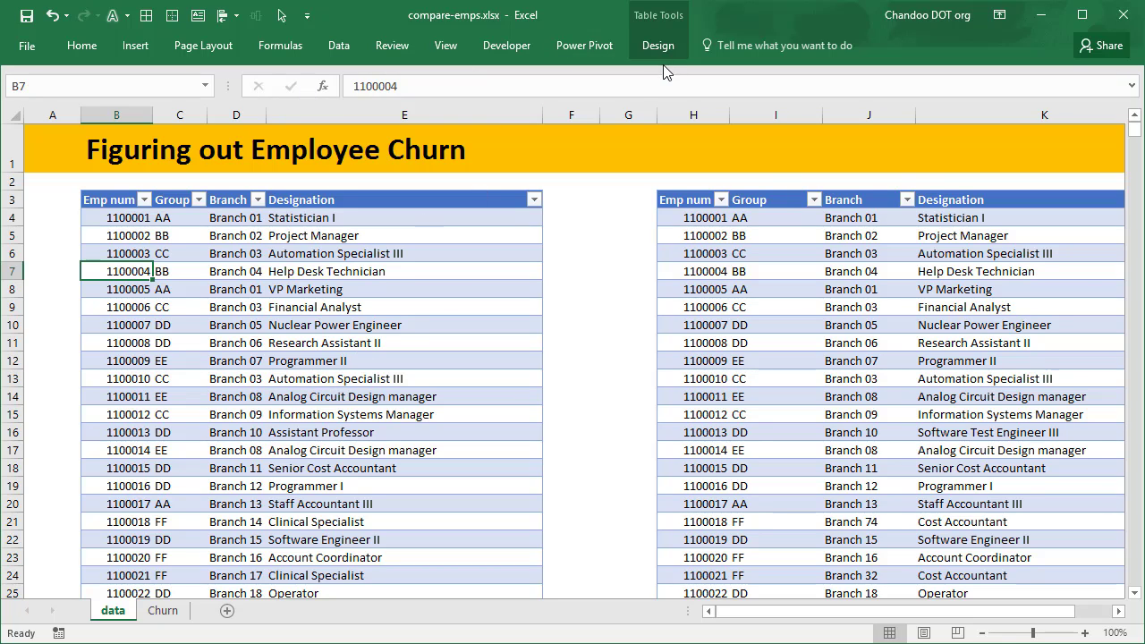
# Show the list of workbook queries and look over the thismonth, lastmonth and Merge1 entries.
pyautogui.click(347, 49)
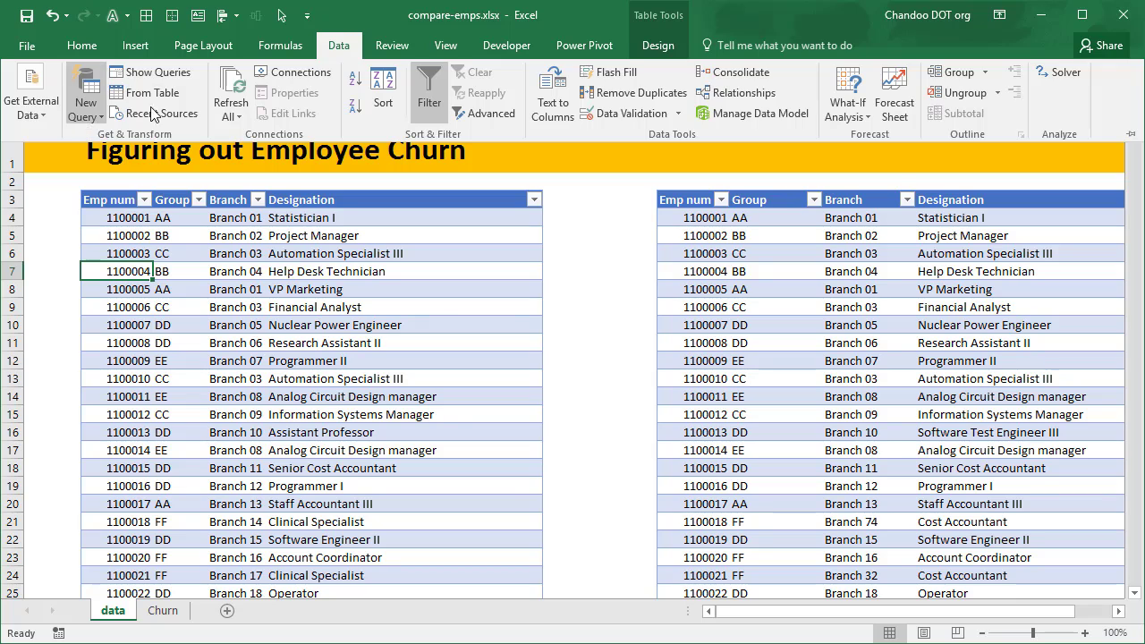
pyautogui.click(148, 73)
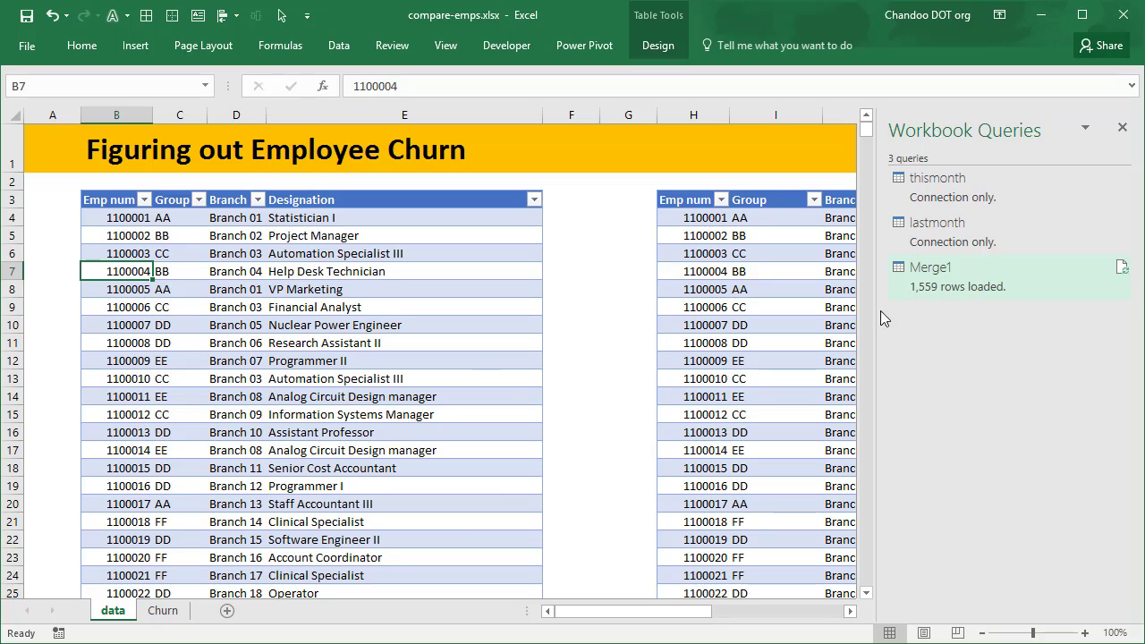
pyautogui.click(957, 192)
pyautogui.moveTo(930, 292)
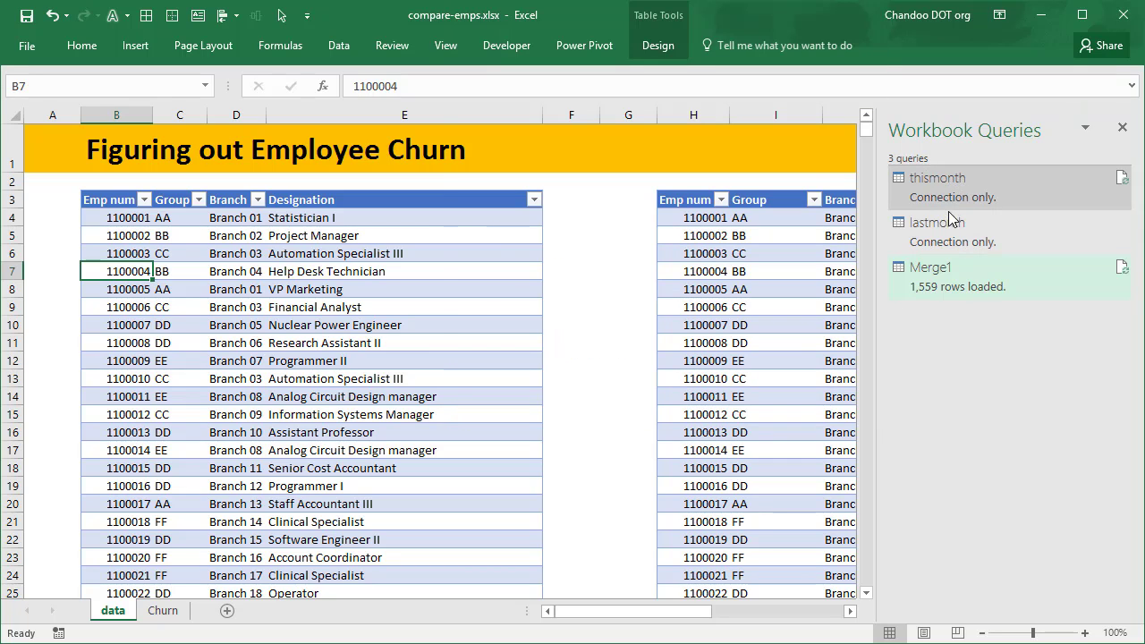
pyautogui.moveTo(951, 206)
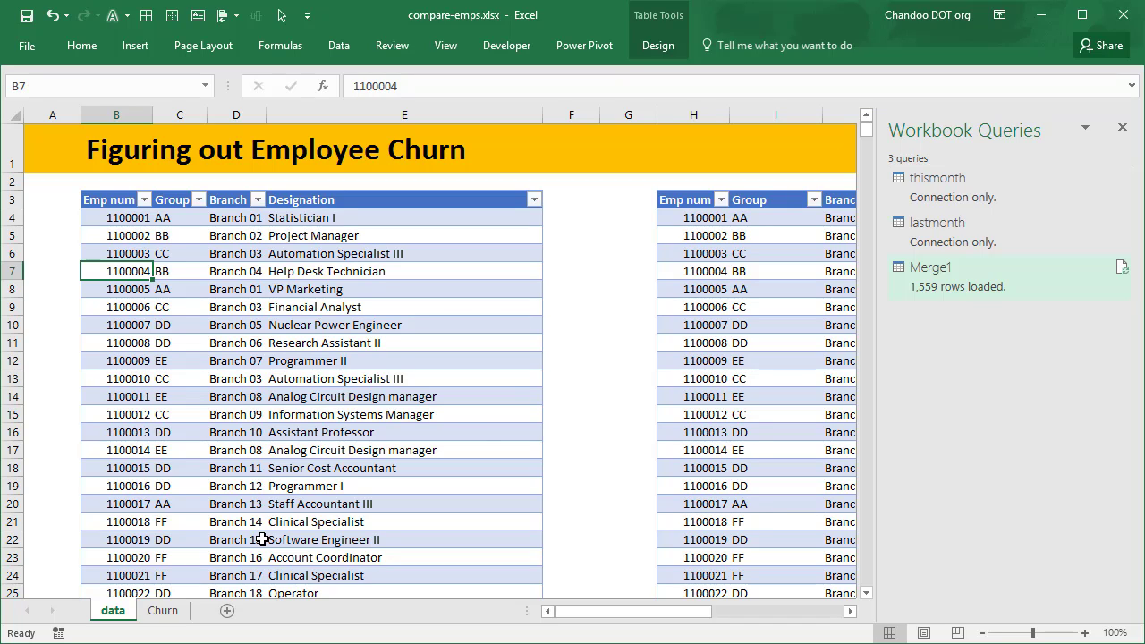
# Open the thismonth query for editing in the Query Editor.
pyautogui.click(1123, 182)
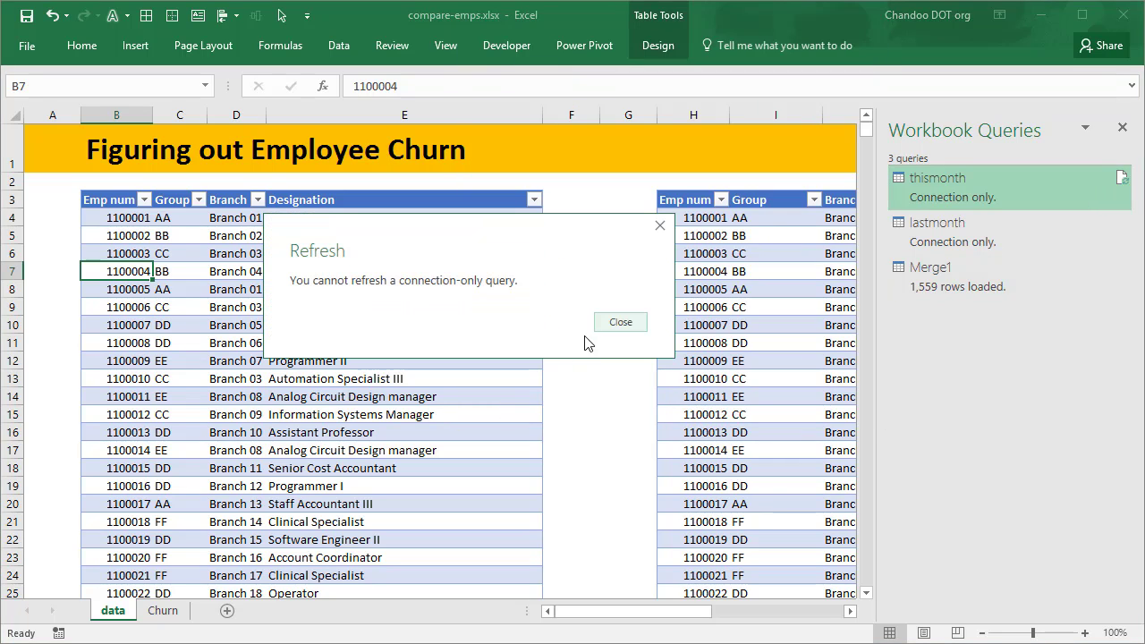
pyautogui.click(621, 322)
pyautogui.rightClick(942, 189)
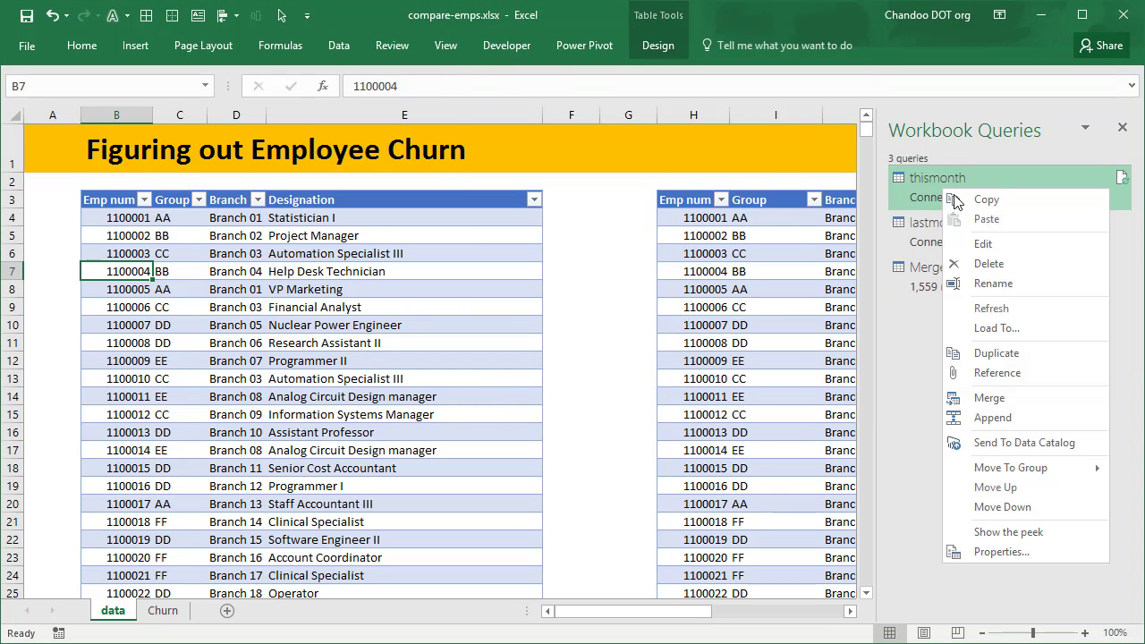
pyautogui.click(989, 245)
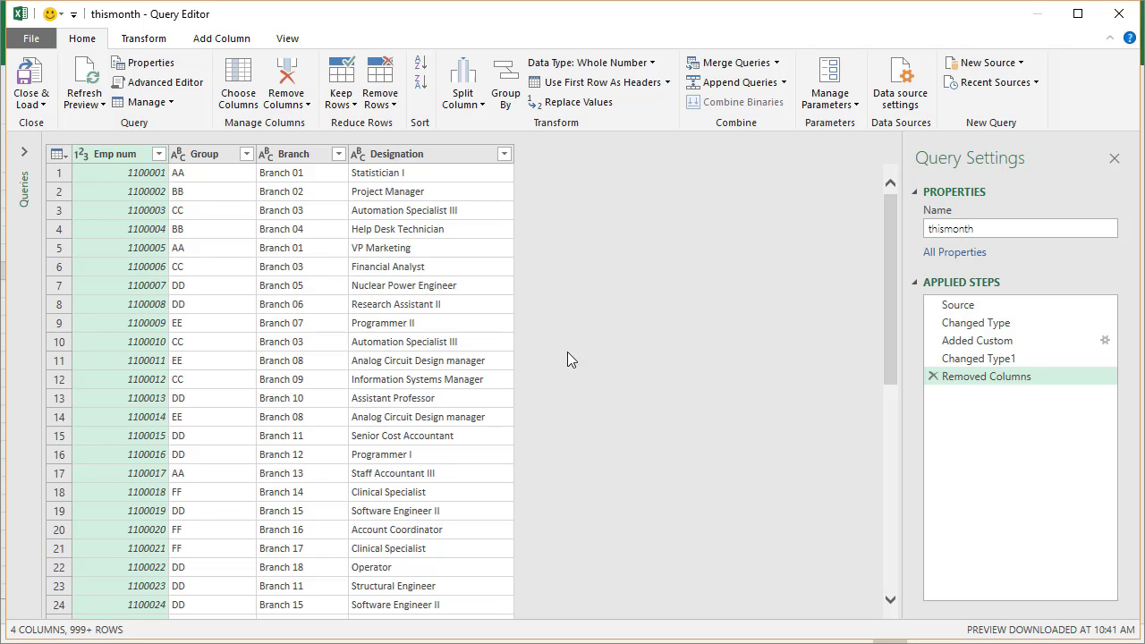
# Review the thismonth query's data at the Added Custom step, and return to the Removed Columns step.
pyautogui.click(966, 342)
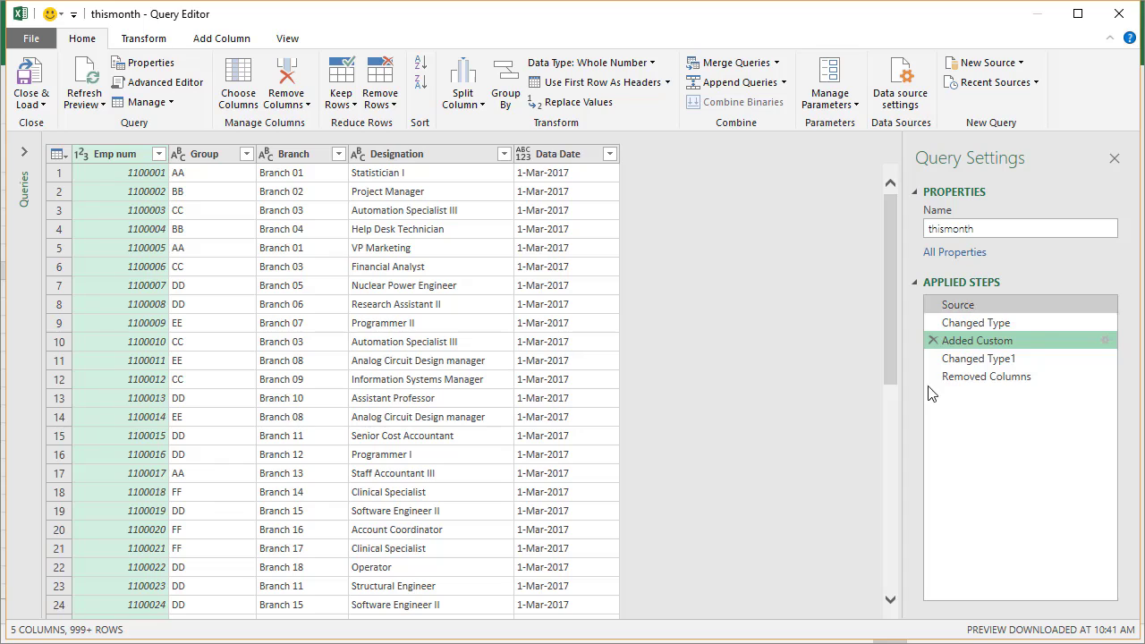
pyautogui.moveTo(984, 360); pyautogui.dragTo(999, 390)
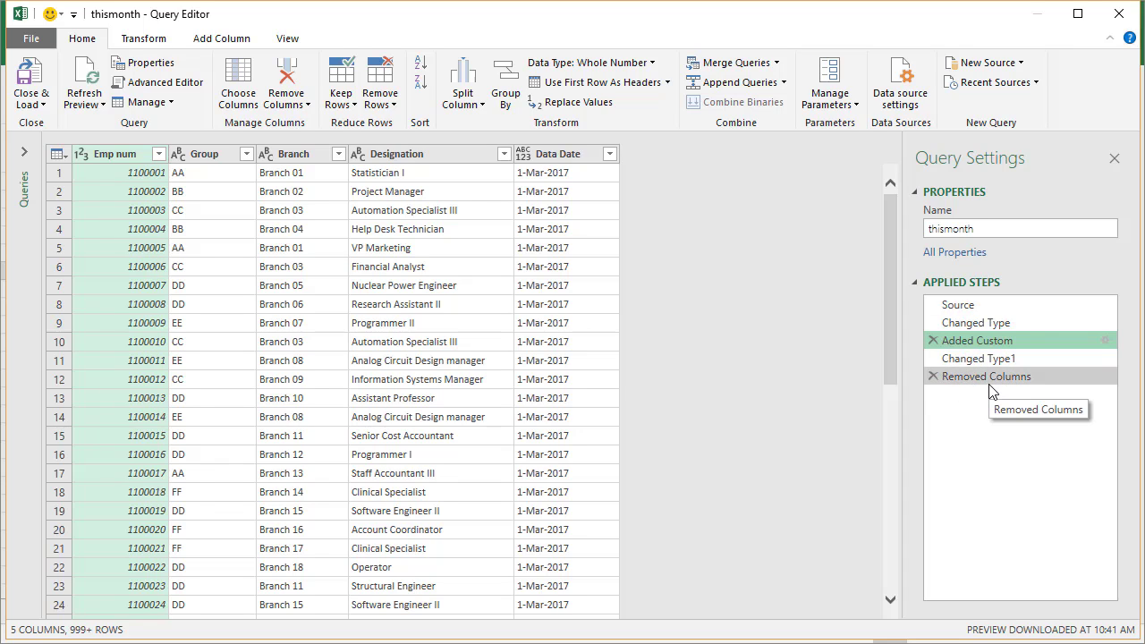
pyautogui.click(992, 379)
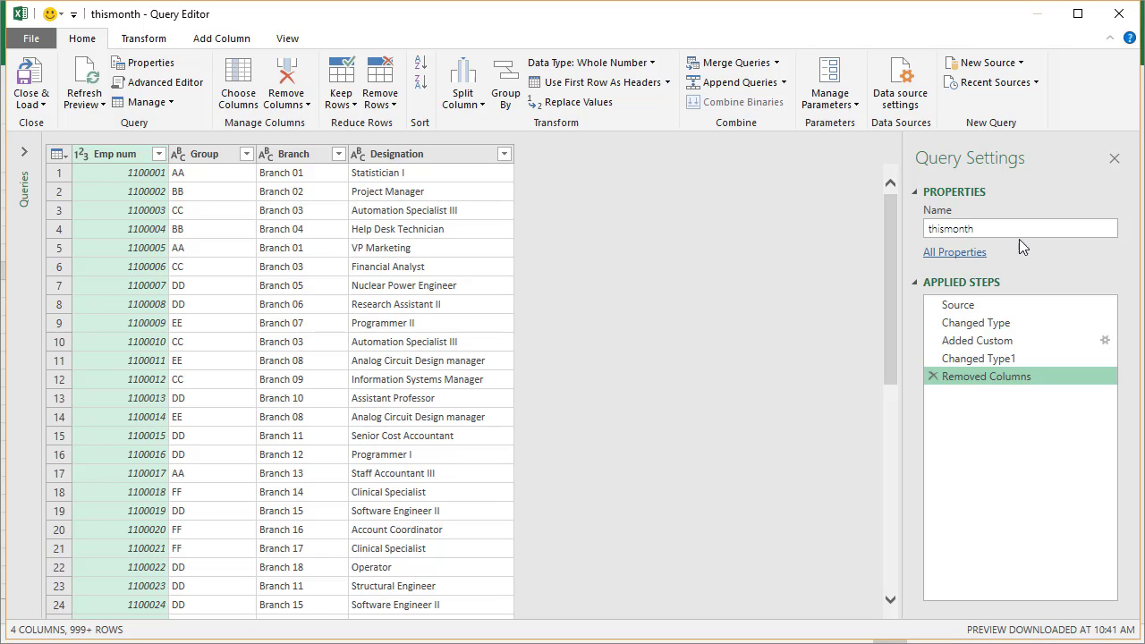
# Start merging queries as a new query, with thismonth as the first table and lastmonth as the second.
pyautogui.click(24, 154)
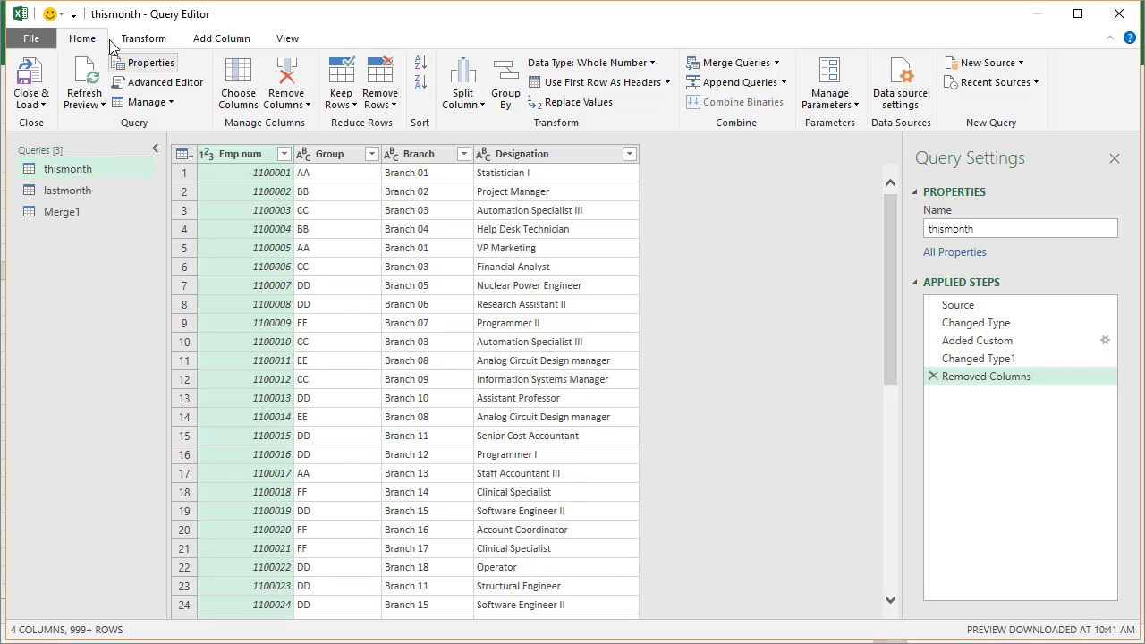
pyautogui.click(139, 43)
pyautogui.click(81, 46)
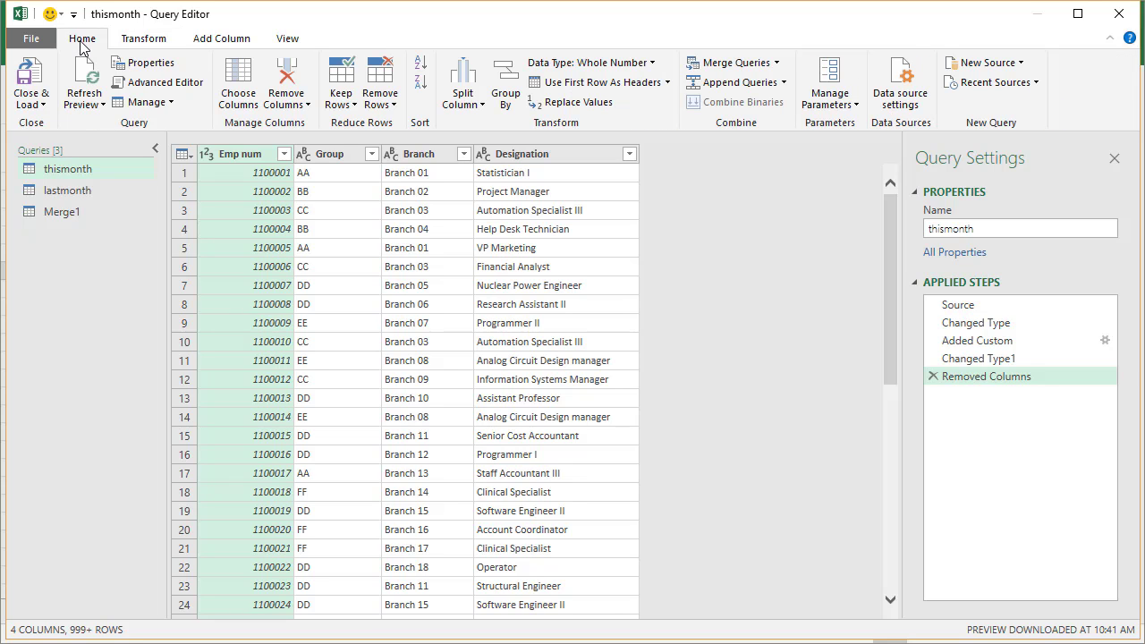
pyautogui.click(776, 63)
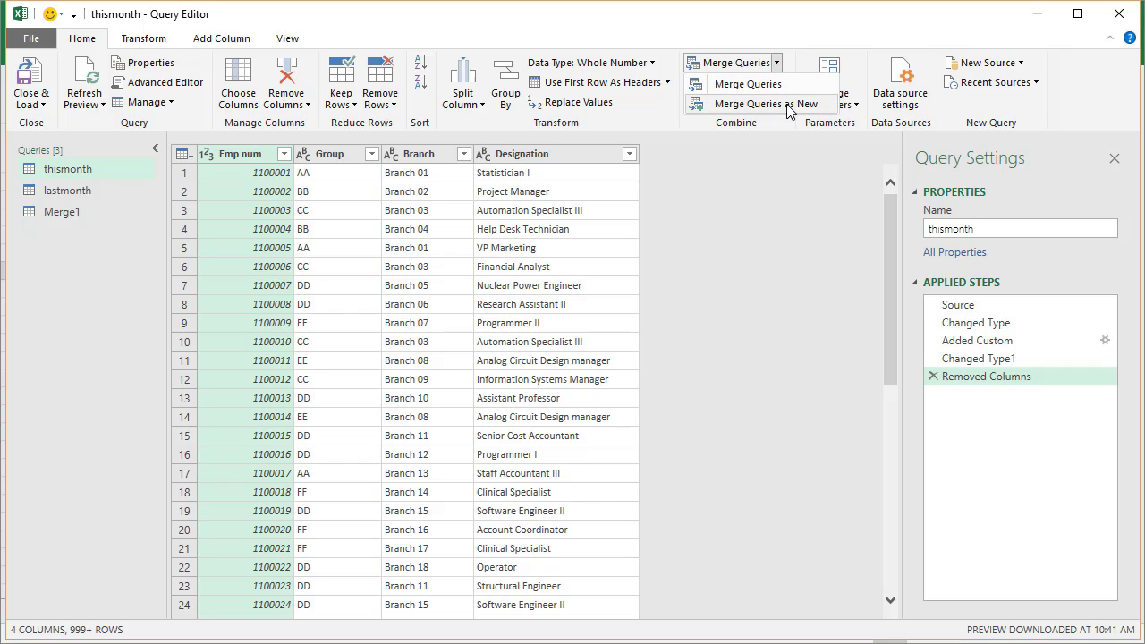
pyautogui.click(787, 106)
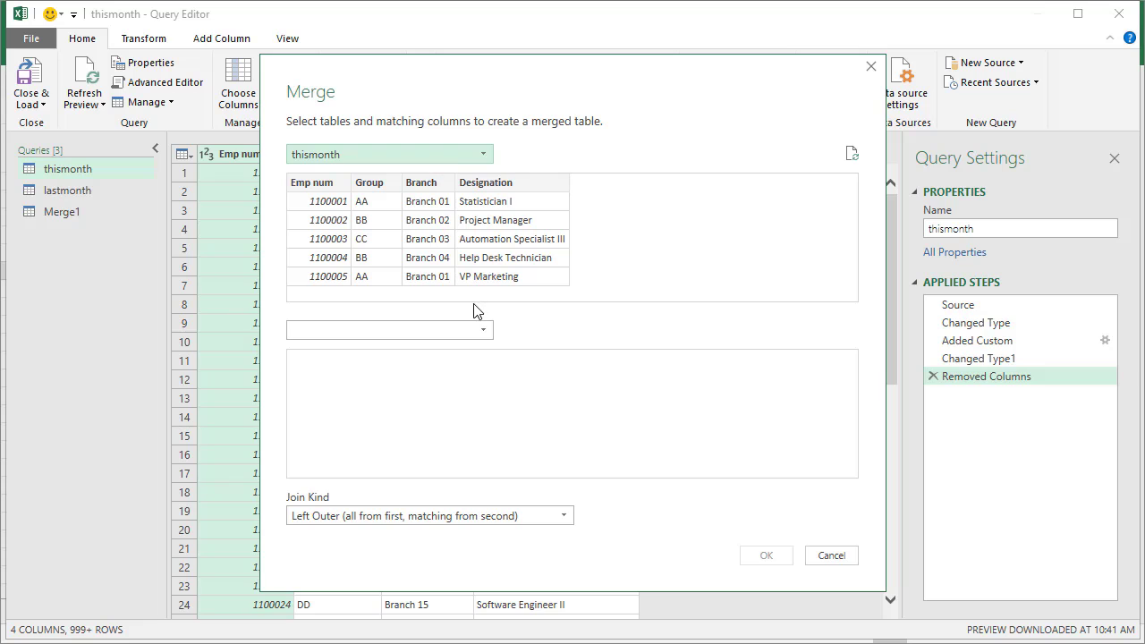
pyautogui.click(473, 330)
pyautogui.click(432, 344)
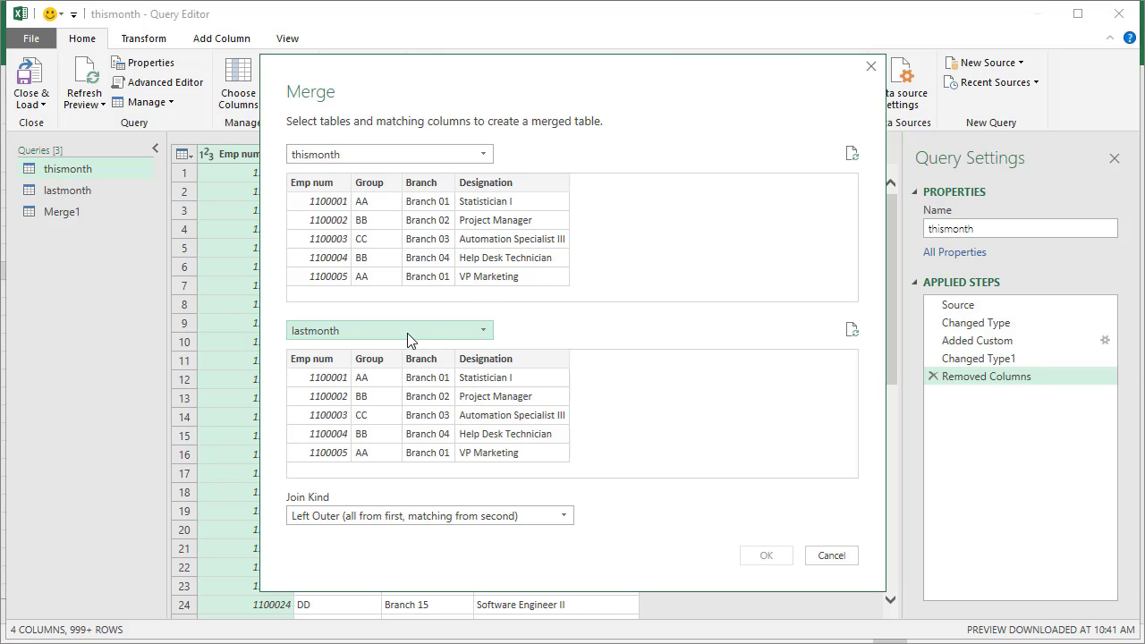
# Match both tables on Emp num and create the merge with the Full Outer (all rows from both) join kind.
pyautogui.click(323, 183)
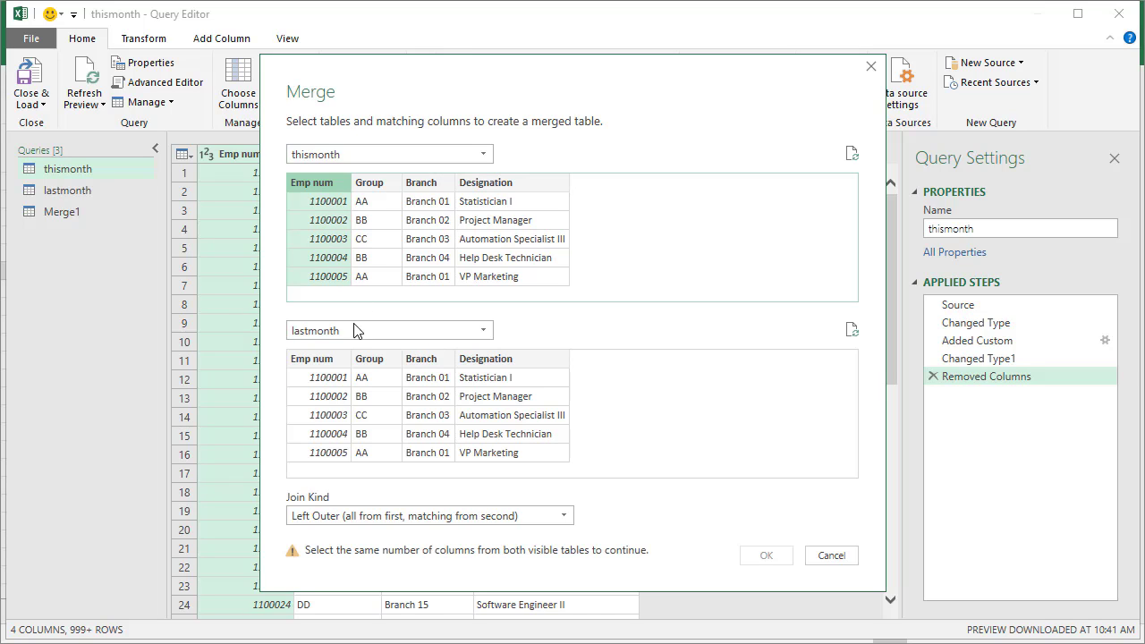
pyautogui.click(327, 362)
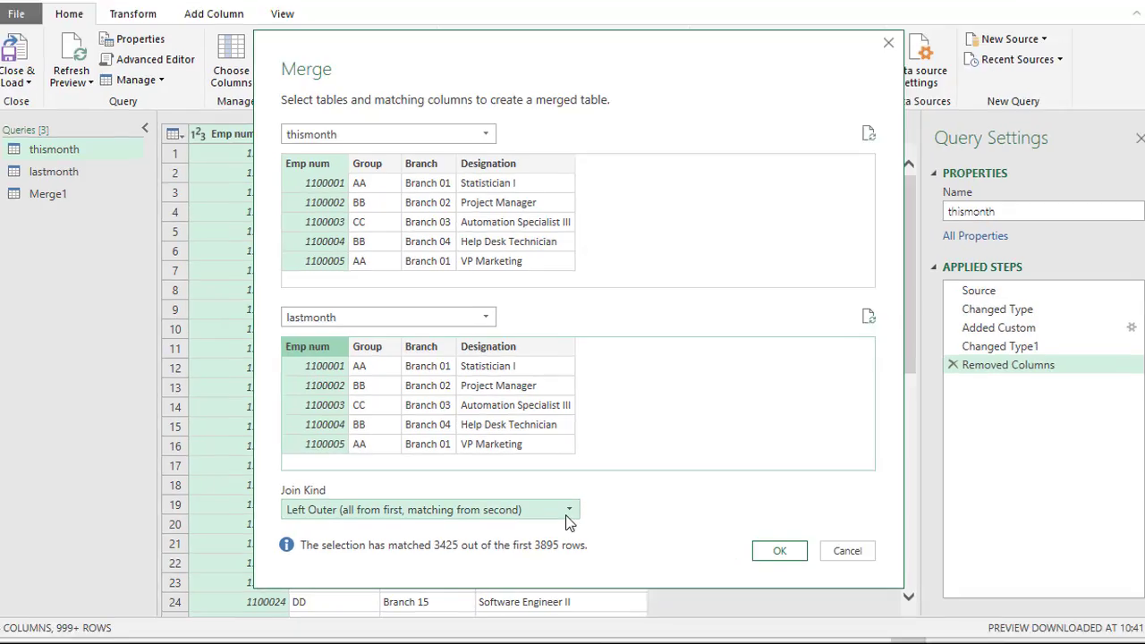
pyautogui.click(561, 519)
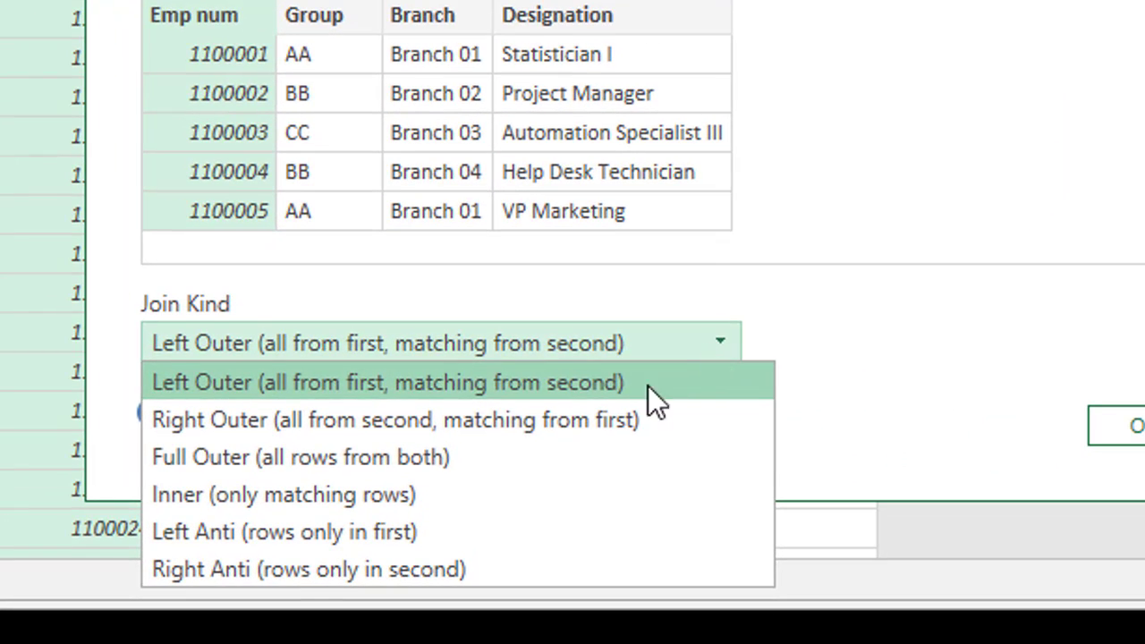
pyautogui.click(466, 442)
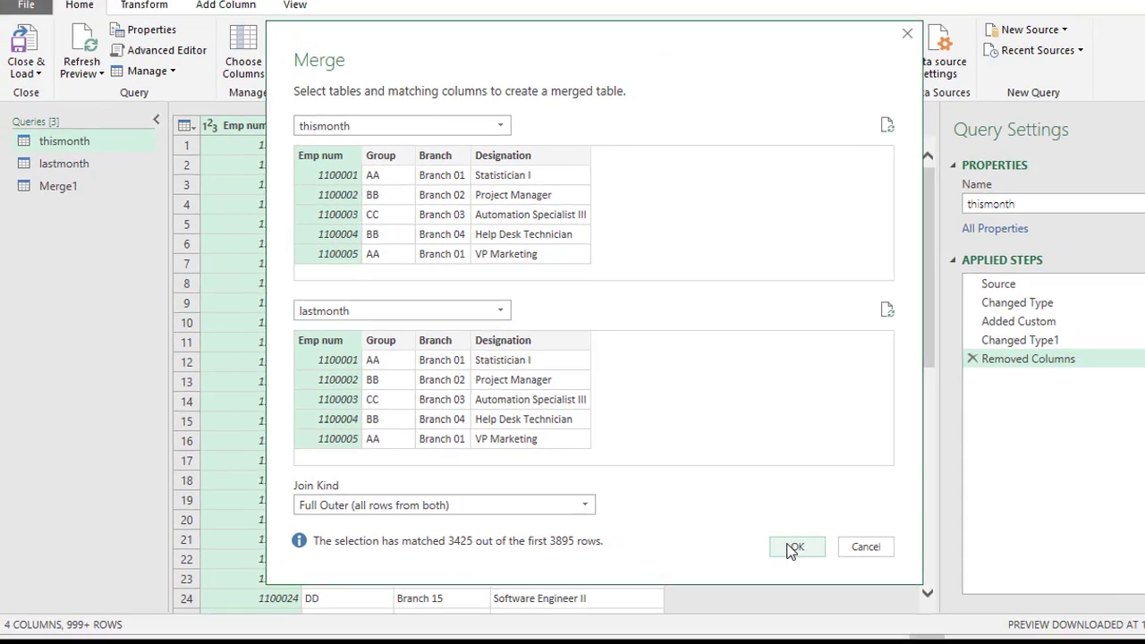
pyautogui.click(792, 550)
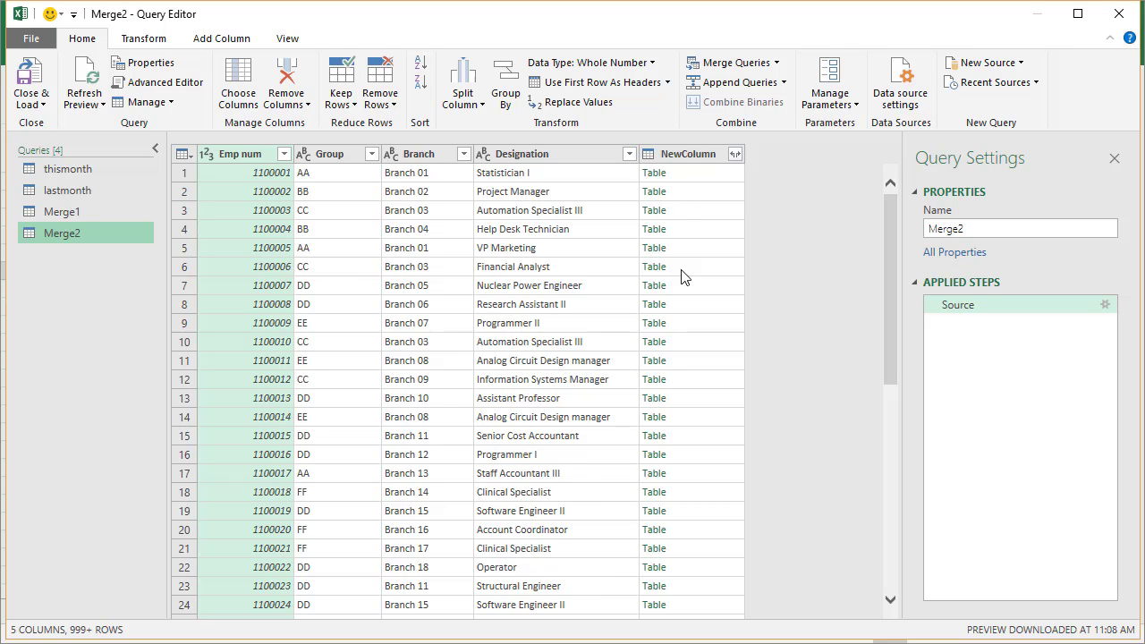
# Filter the merged table's Designation column to (null) values only, and clear that filter again.
pyautogui.scroll(-5, 371, 469)
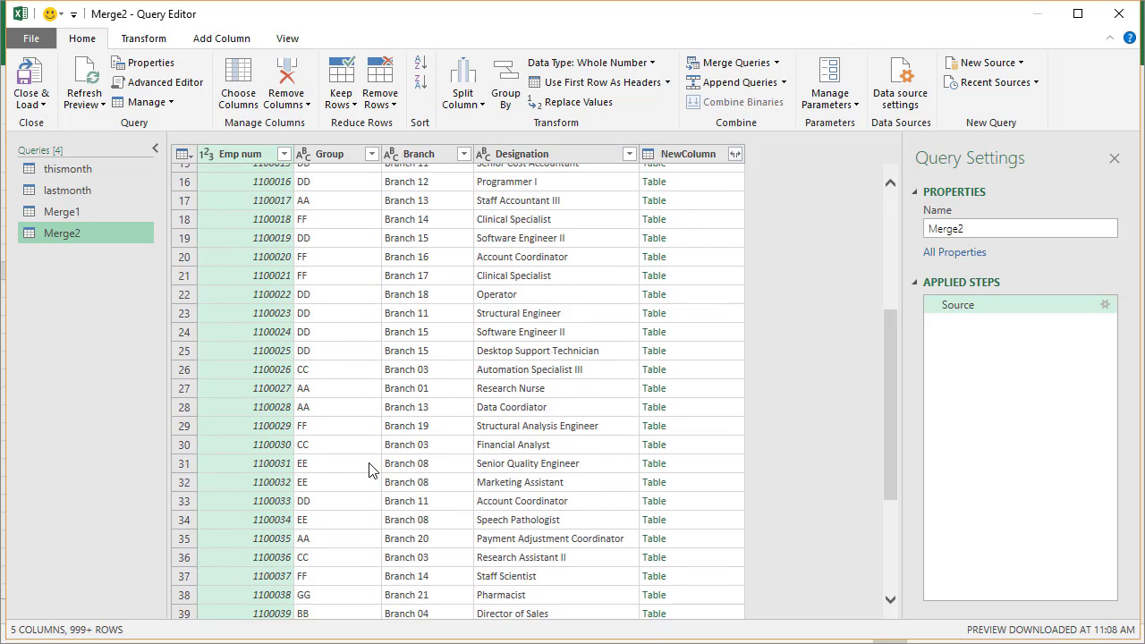
pyautogui.scroll(-4, 374, 467)
pyautogui.scroll(7, 383, 459)
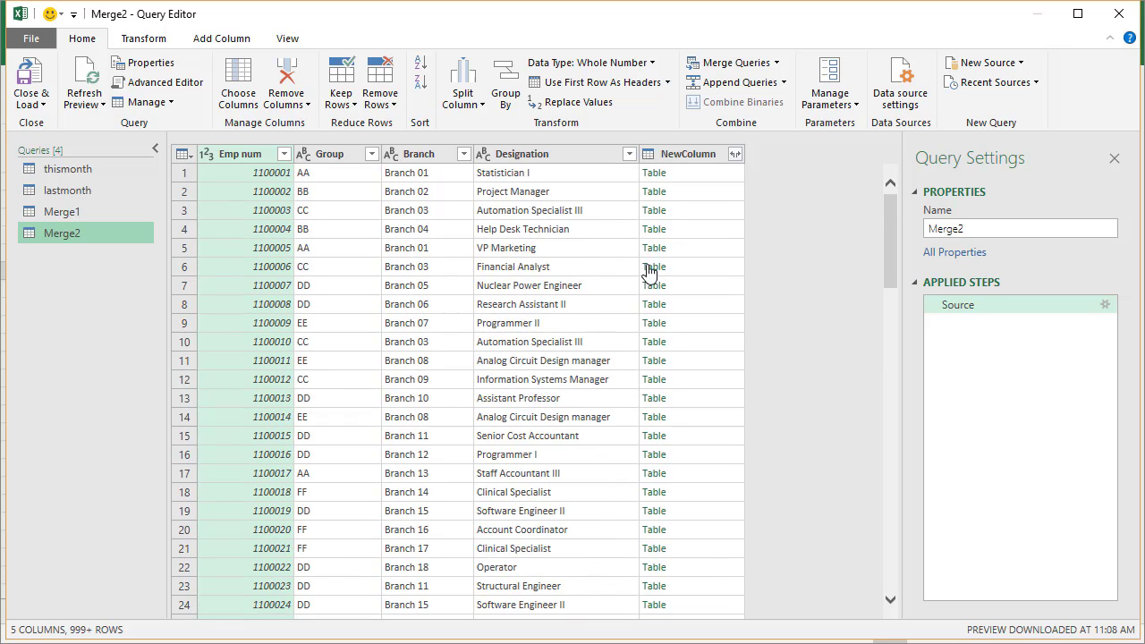
pyautogui.click(630, 154)
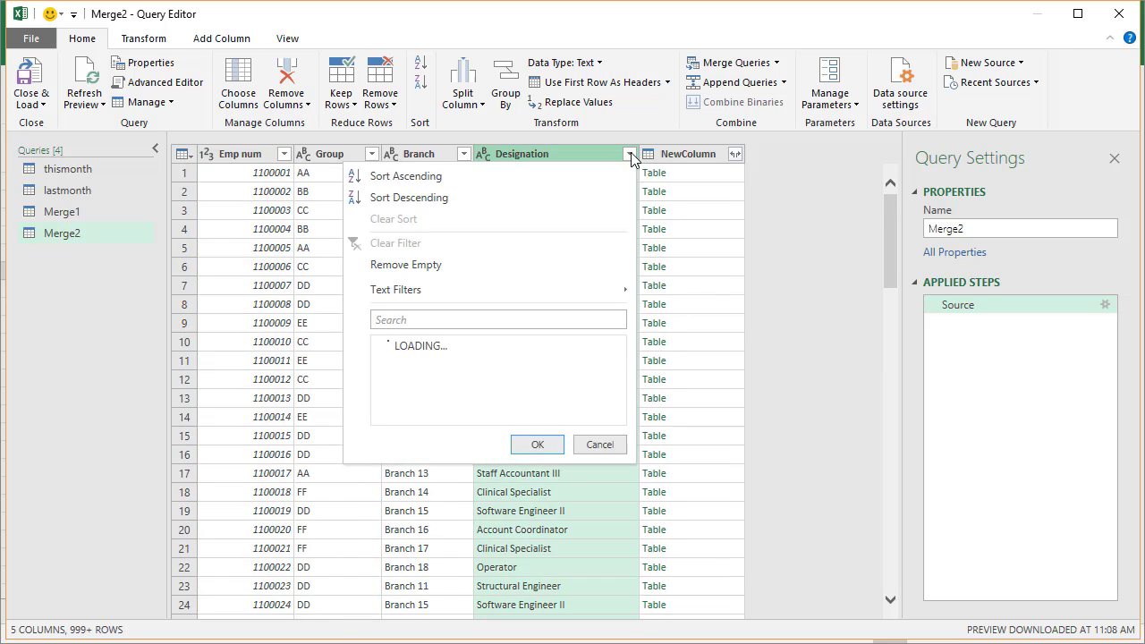
pyautogui.click(601, 584)
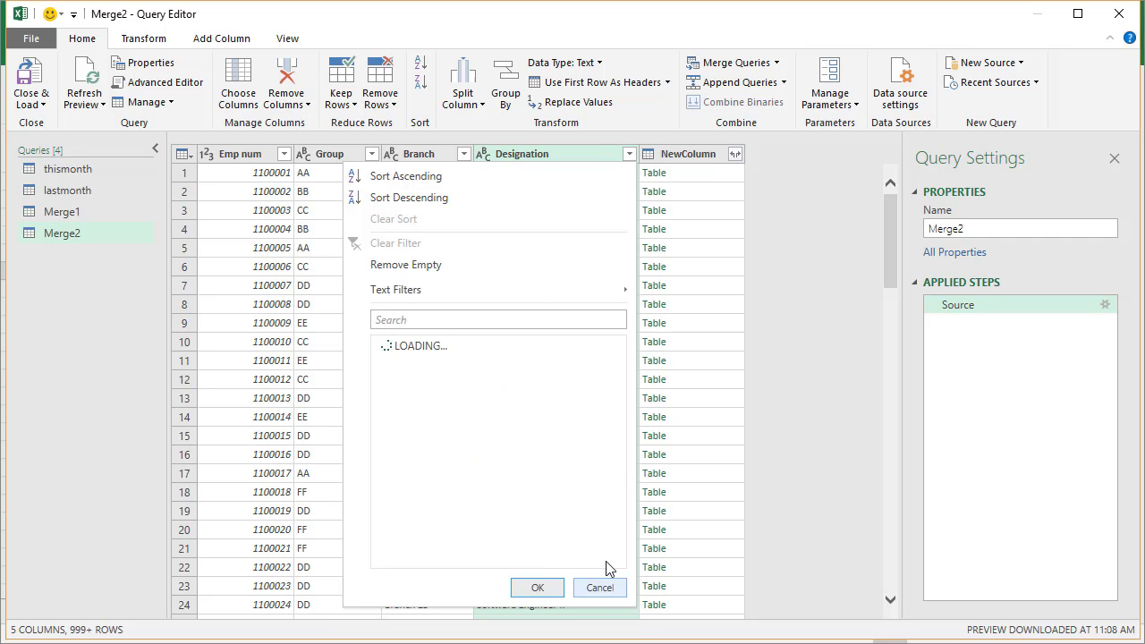
pyautogui.click(418, 346)
pyautogui.click(408, 367)
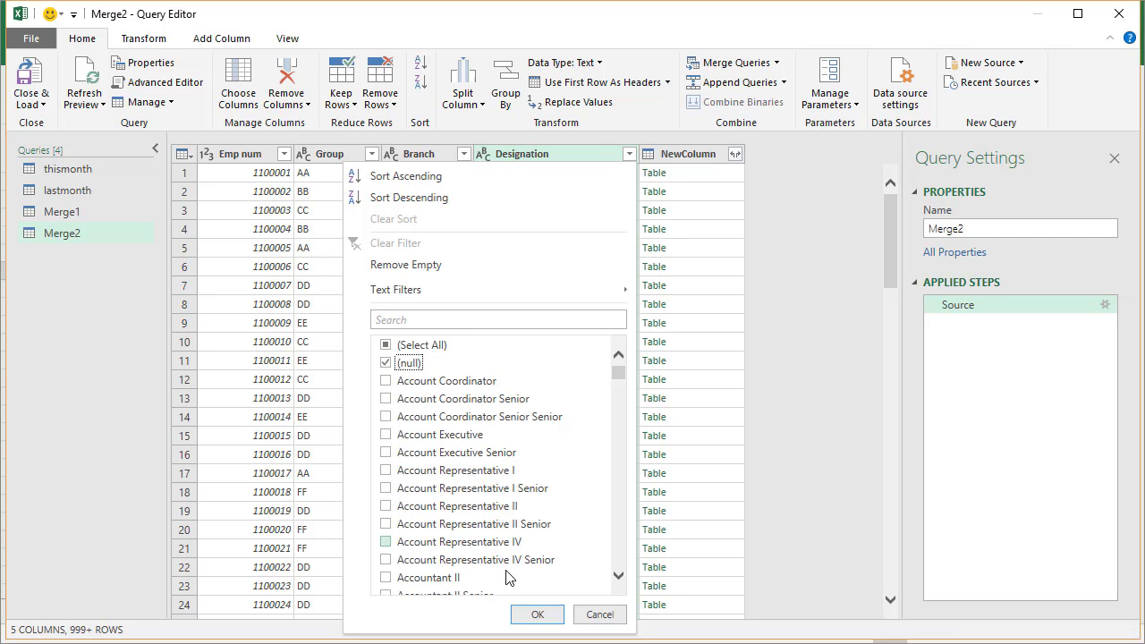
pyautogui.click(535, 614)
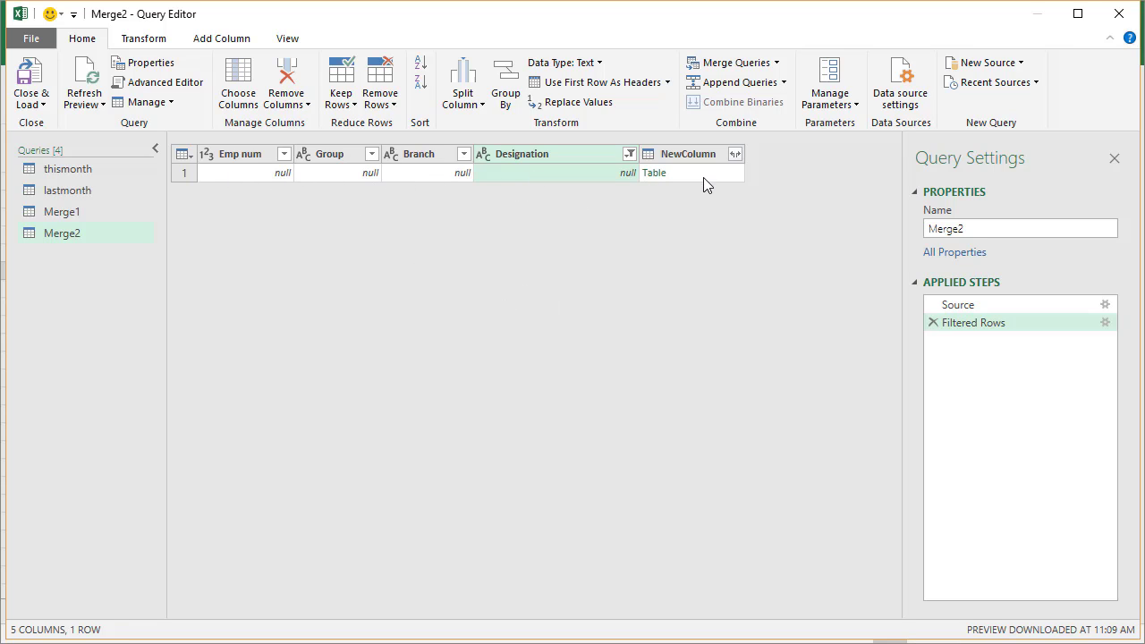
pyautogui.click(629, 154)
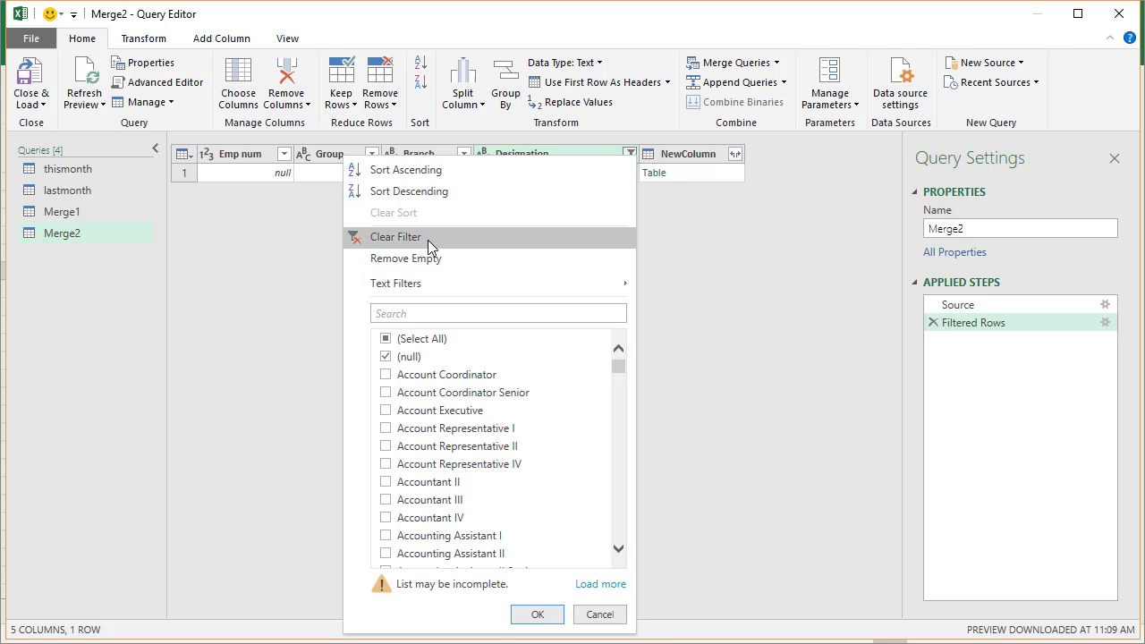
pyautogui.click(428, 239)
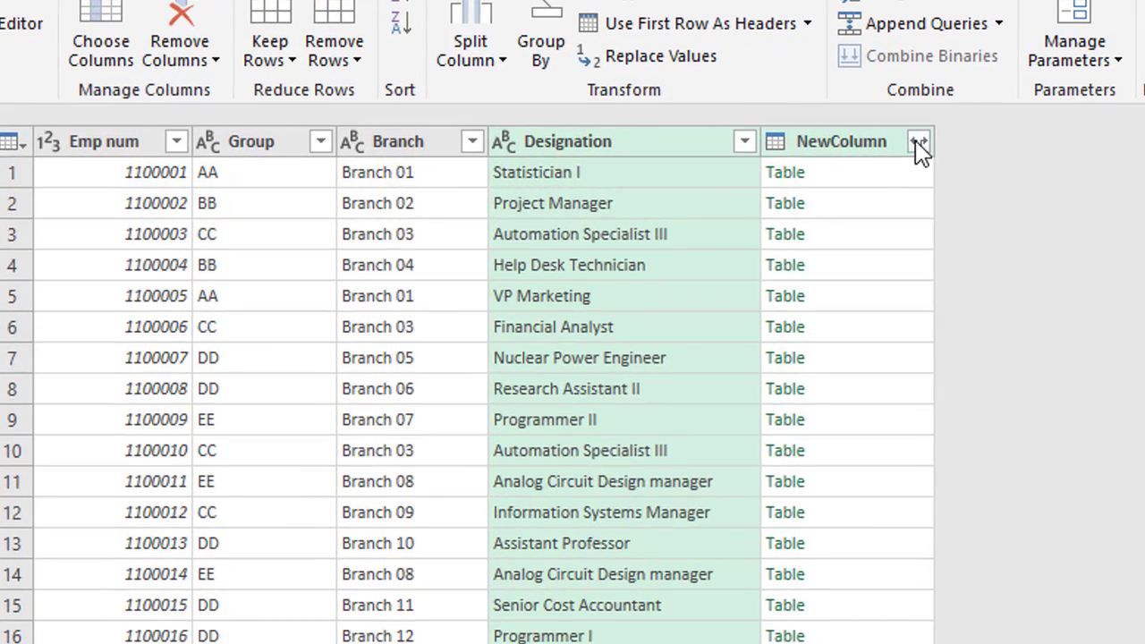
# Expand NewColumn into all four lastmonth columns without using the original column name as prefix.
pyautogui.click(734, 154)
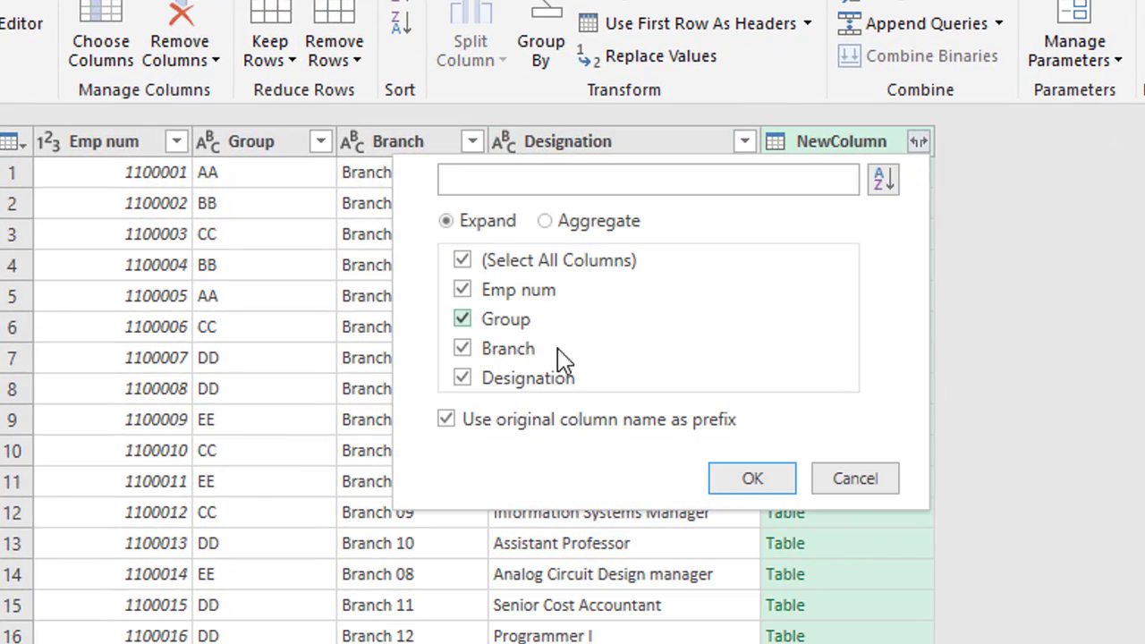
pyautogui.click(537, 297)
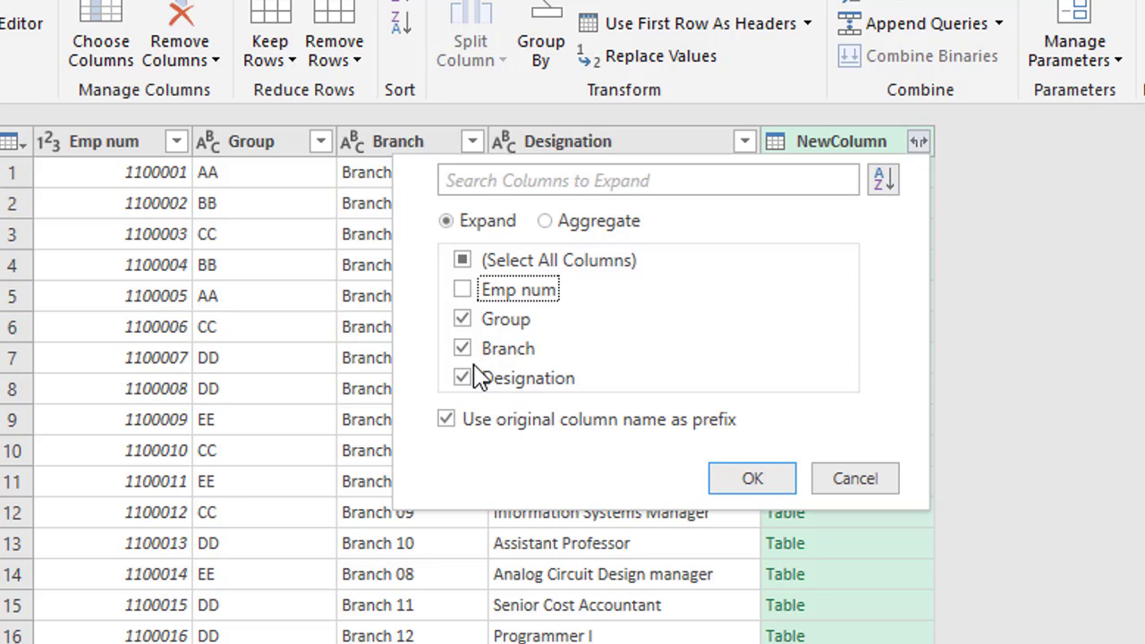
pyautogui.click(507, 296)
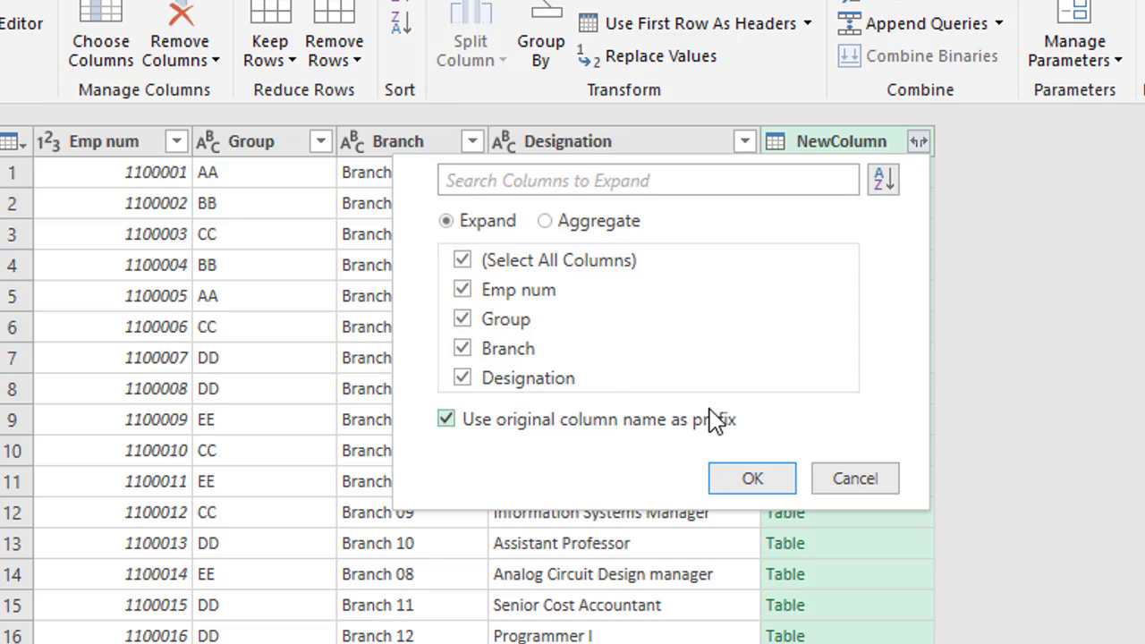
pyautogui.click(593, 427)
pyautogui.click(739, 480)
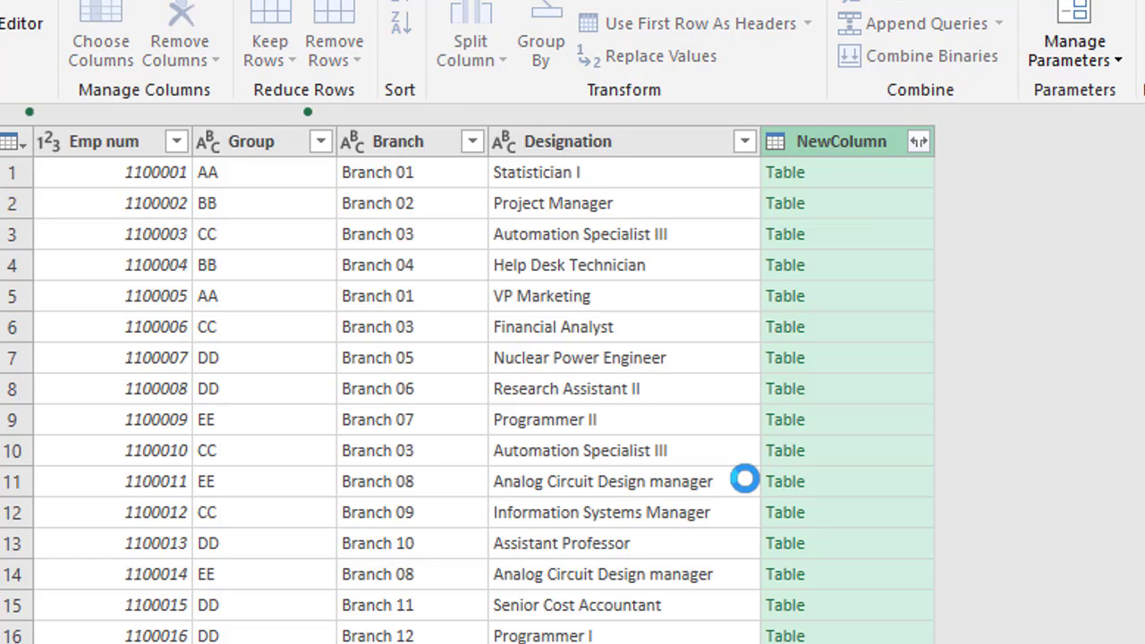
# Rename the expanded Emp num.1 column to lm.Emp num.
pyautogui.moveTo(722, 643); pyautogui.dragTo(722, 643)
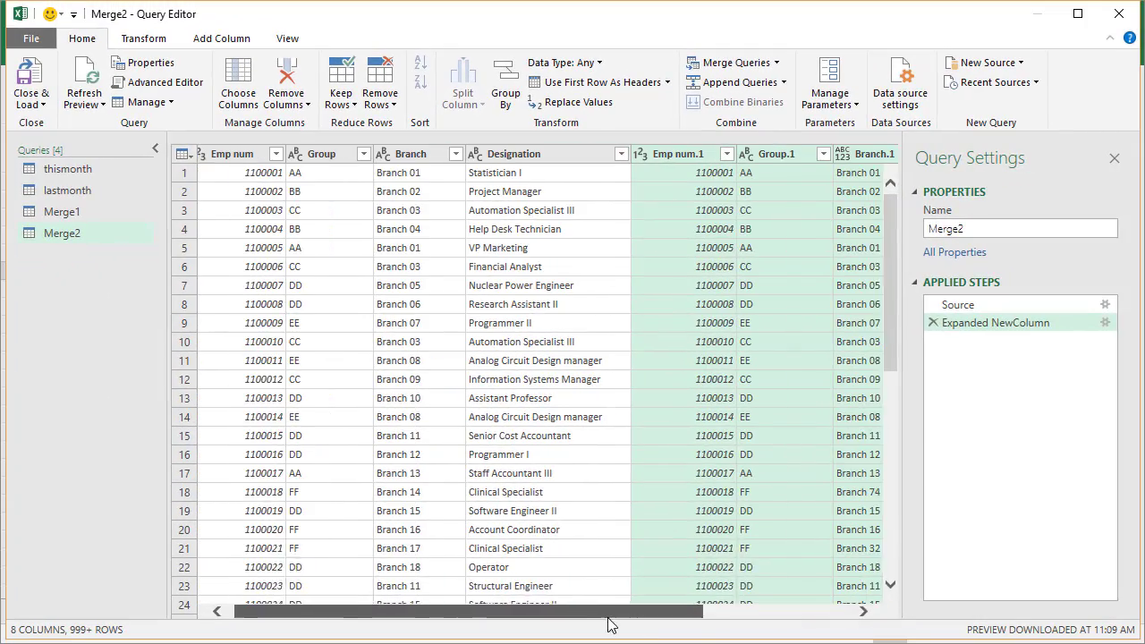
pyautogui.moveTo(608, 624); pyautogui.dragTo(601, 624)
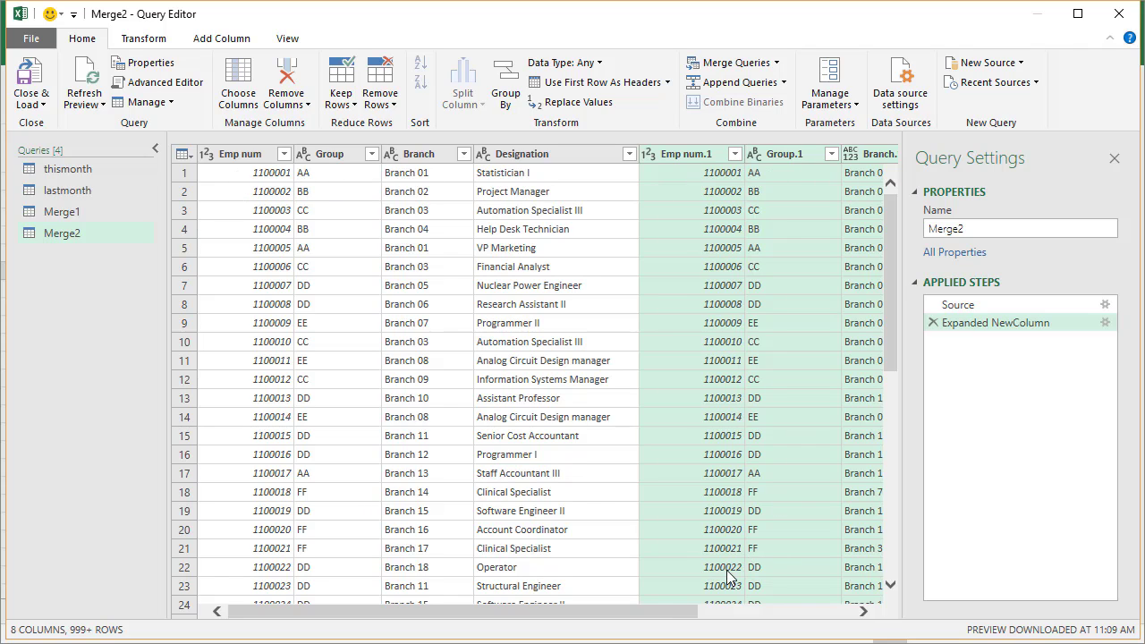
pyautogui.moveTo(686, 617); pyautogui.dragTo(840, 621)
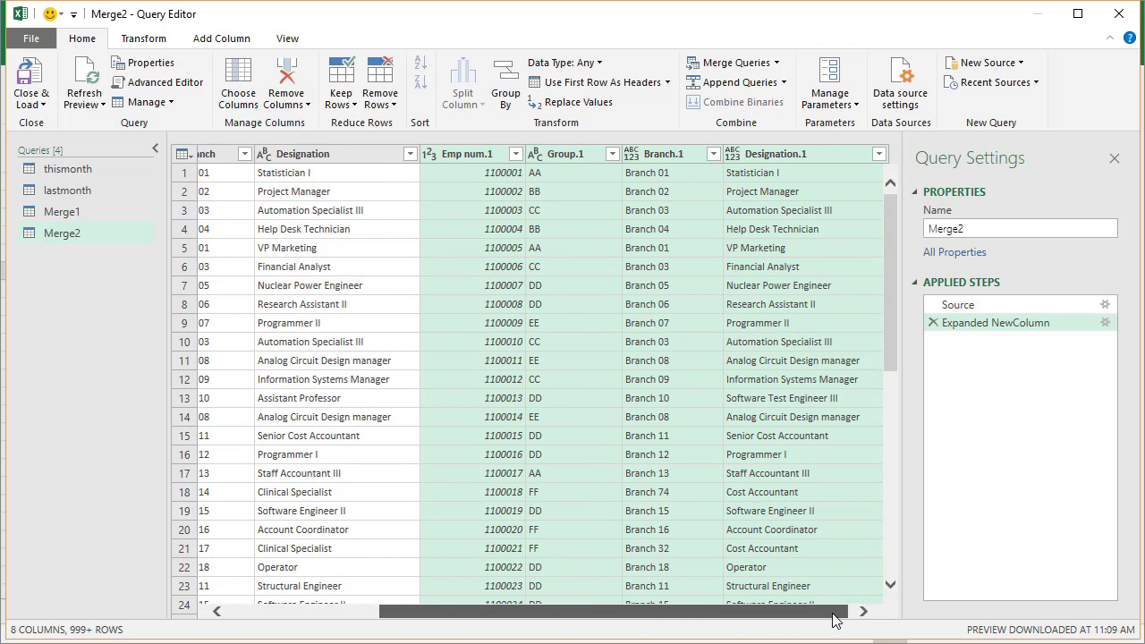
pyautogui.click(468, 157)
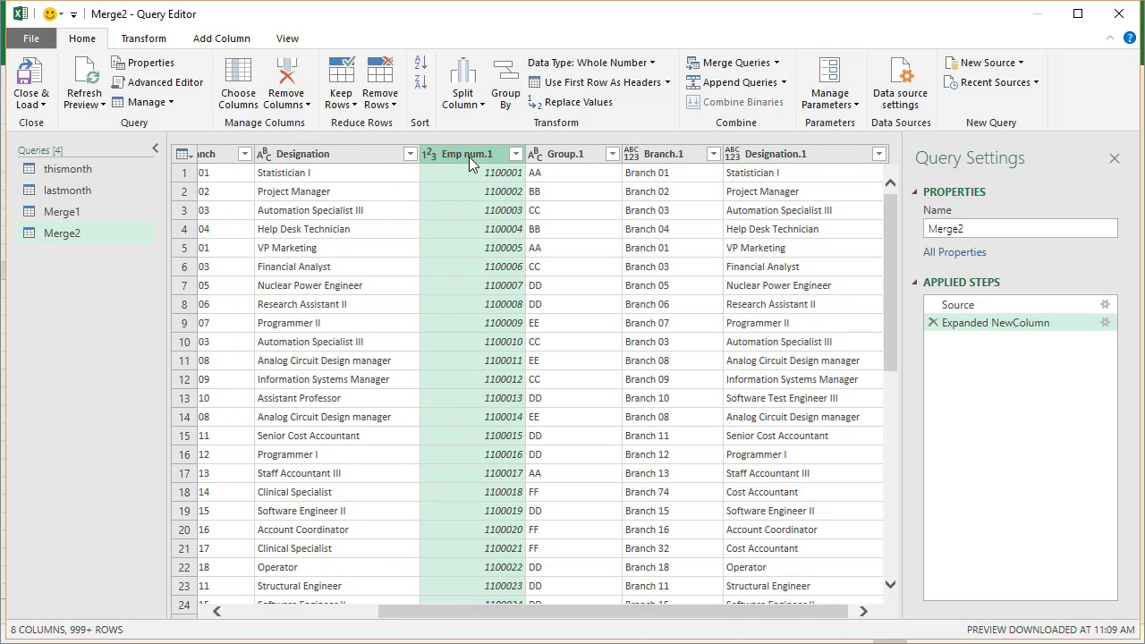
pyautogui.doubleClick(468, 157)
pyautogui.write('Im.')
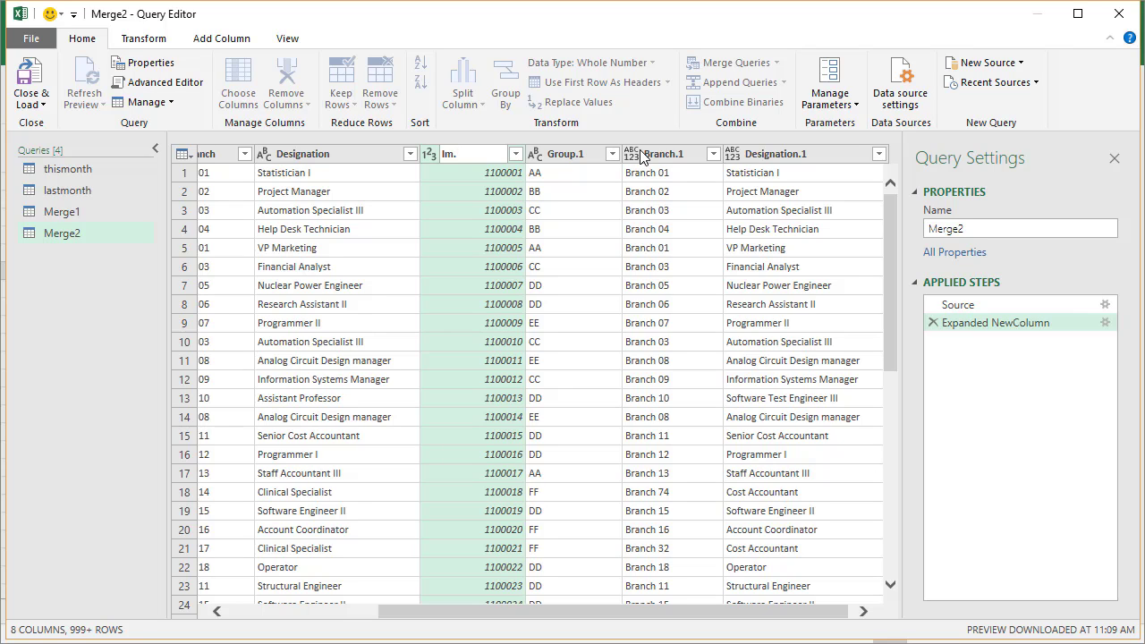
pyautogui.write('Emp num')
pyautogui.press('Return')
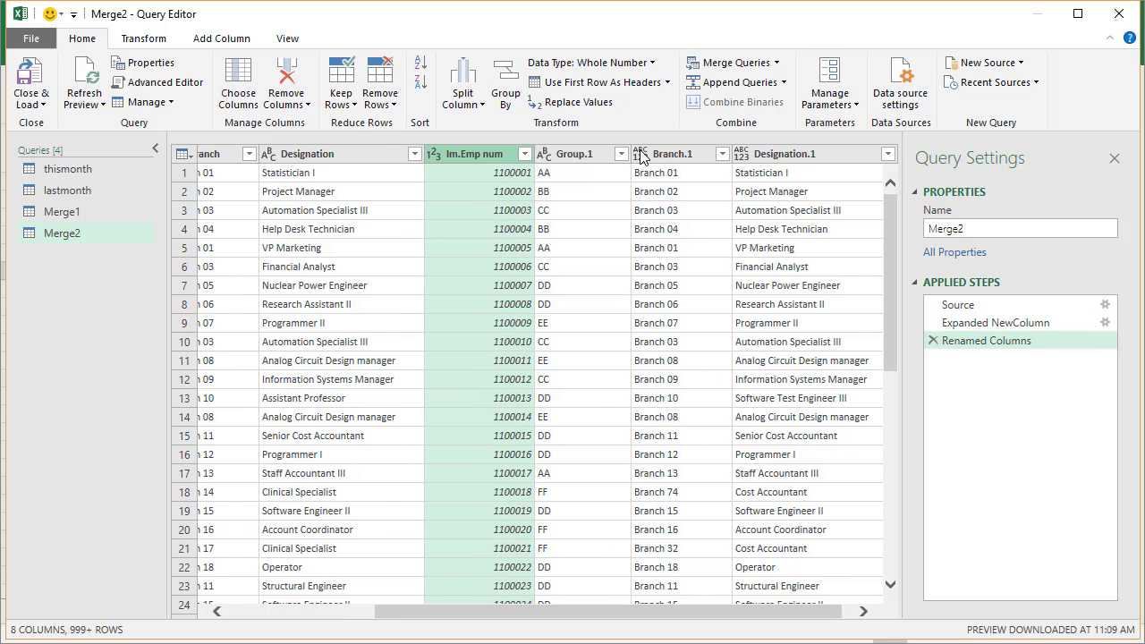
# Rename the Group.1 column to Group.lm.
pyautogui.click(595, 154)
pyautogui.doubleClick(595, 154)
pyautogui.click(598, 153)
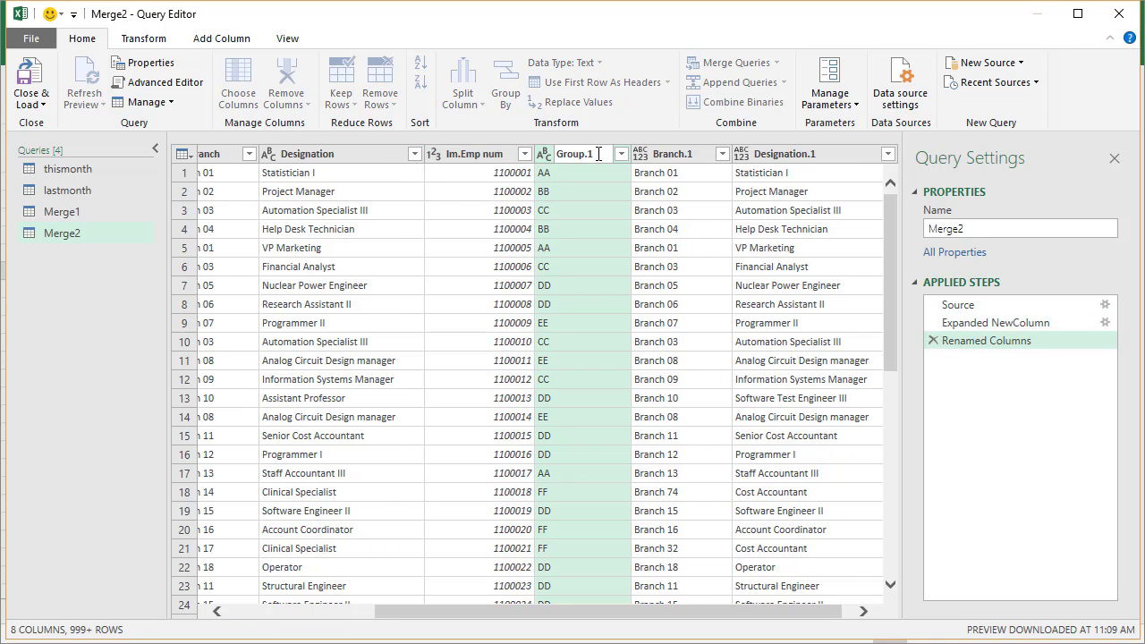
pyautogui.press('BackSpace')
pyautogui.write('Im')
pyautogui.press('Return')
pyautogui.click(481, 154)
pyautogui.doubleClick(481, 154)
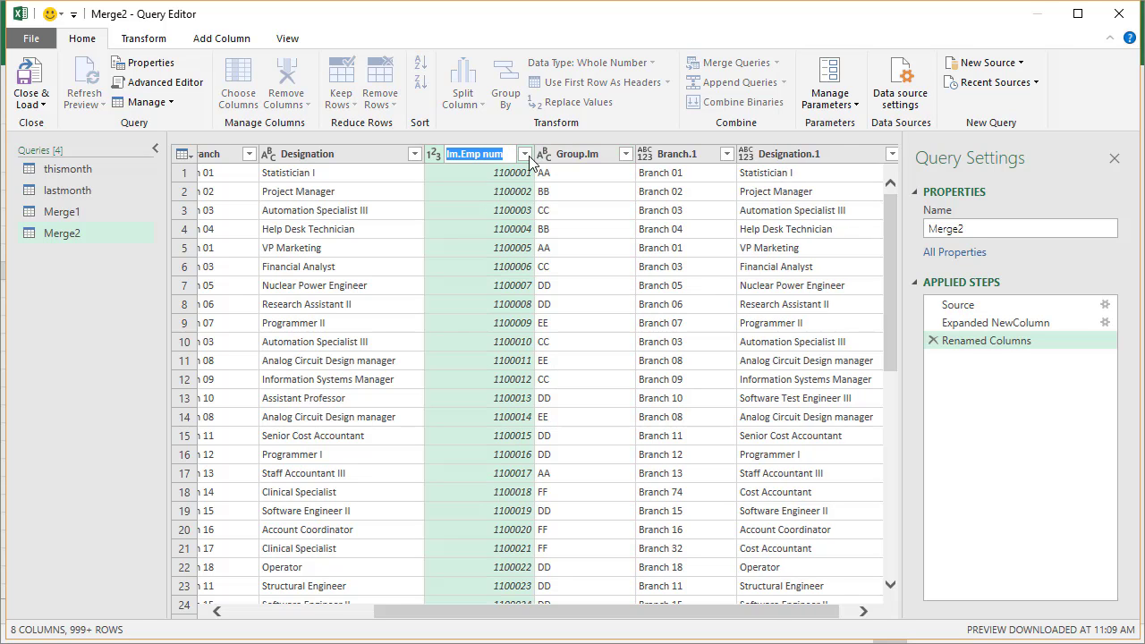
# Rename the Branch.1 column to Branch.lm.
pyautogui.click(693, 153)
pyautogui.doubleClick(693, 154)
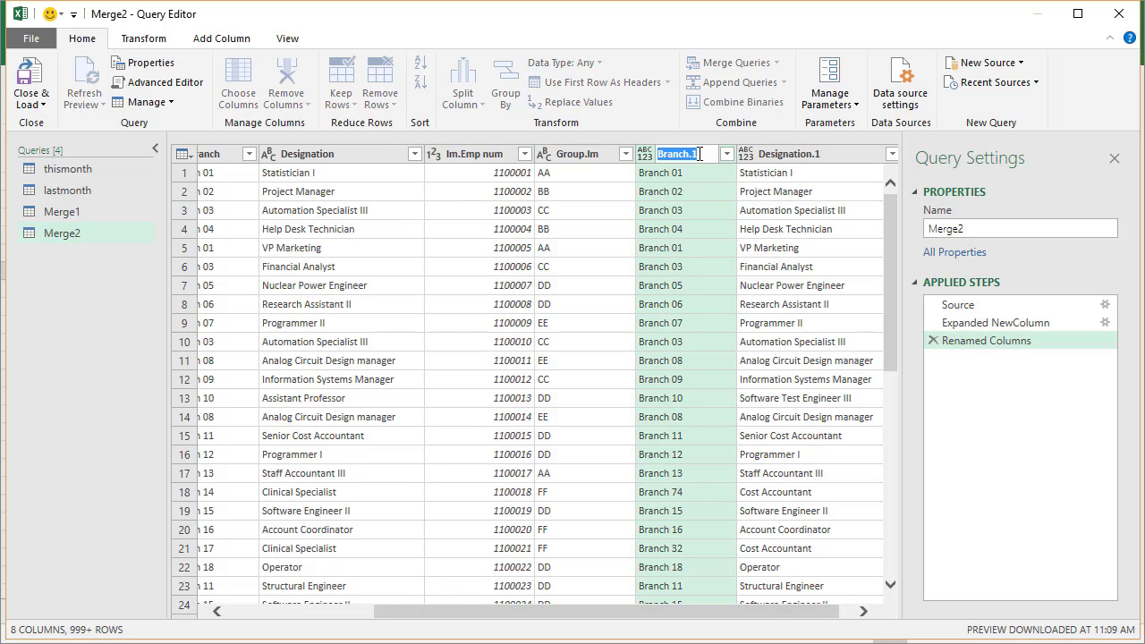
pyautogui.press('End')
pyautogui.press('BackSpace')
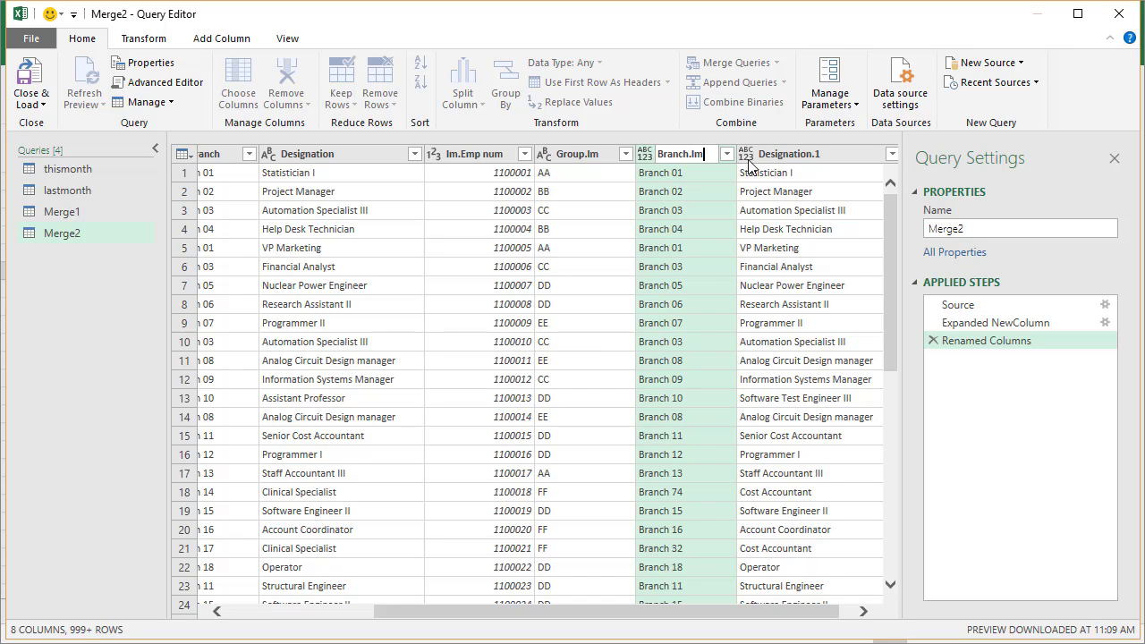
pyautogui.click(749, 161)
# Rename the Designation.1 column to Designation.lm.
pyautogui.doubleClick(849, 153)
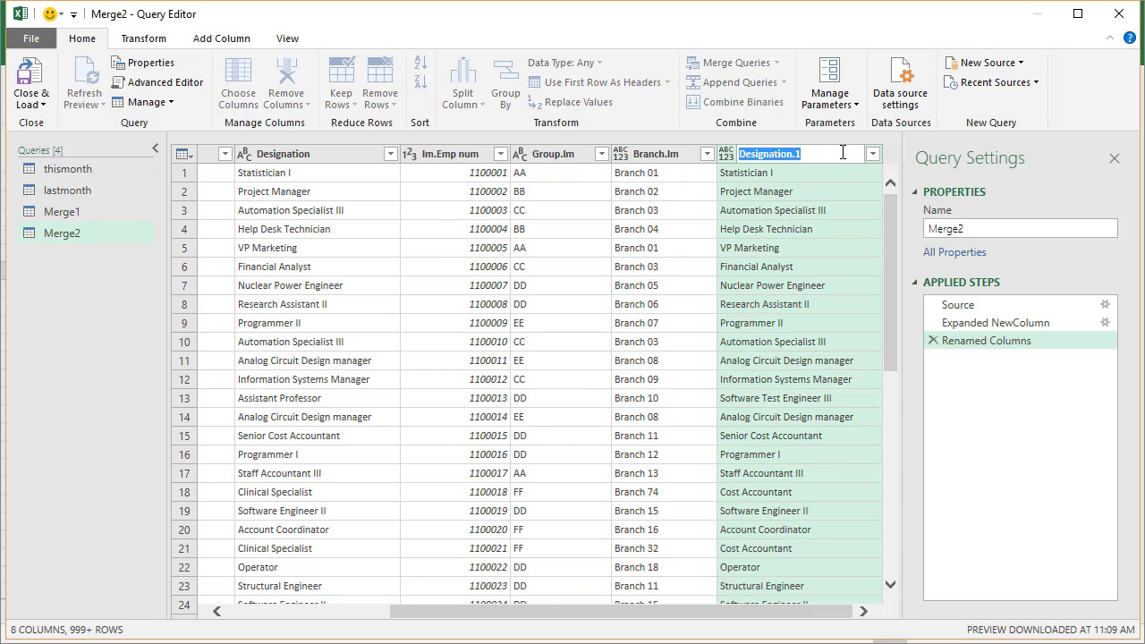
pyautogui.press('End')
pyautogui.write('l')
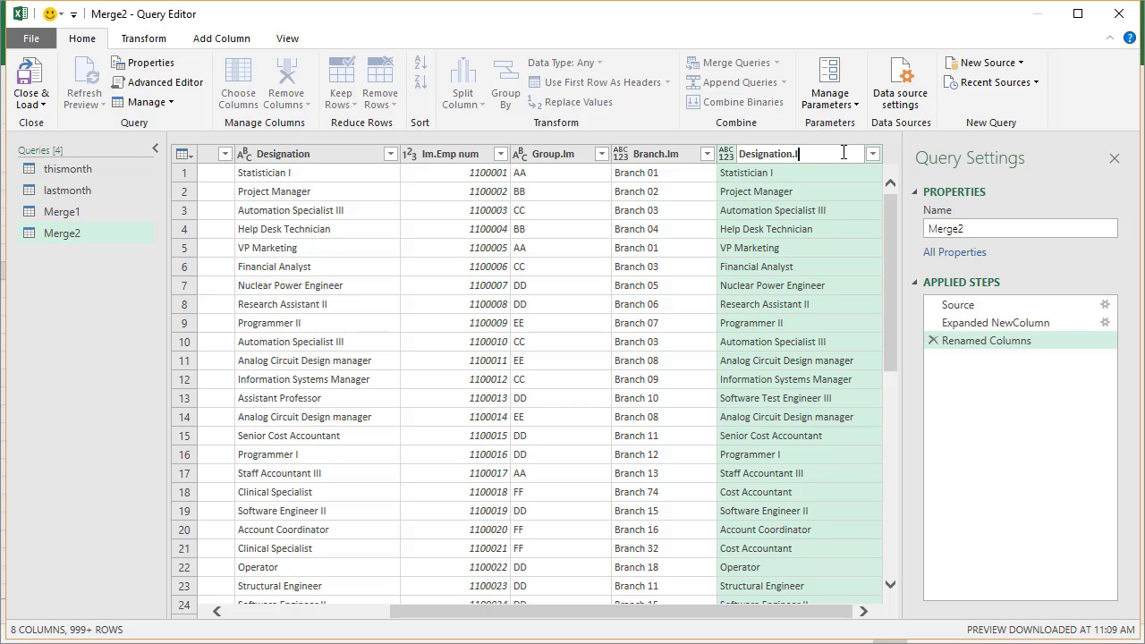
pyautogui.write('m')
pyautogui.press('Return')
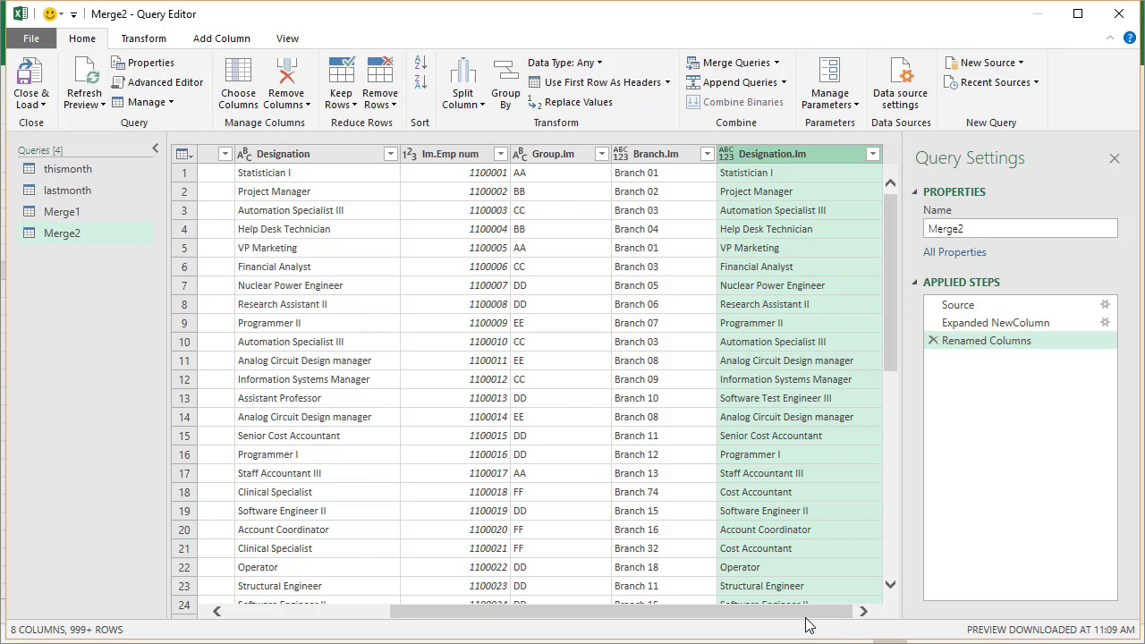
# Start a new conditional column in the Merge2 query and name it Status.
pyautogui.moveTo(808, 617); pyautogui.dragTo(606, 603)
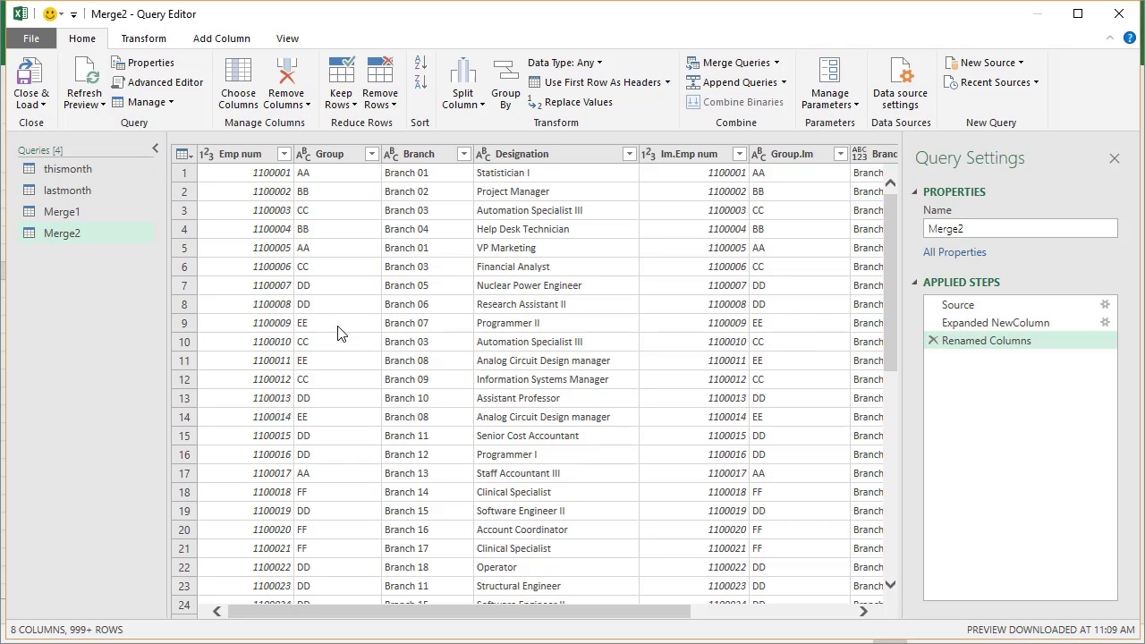
pyautogui.click(240, 42)
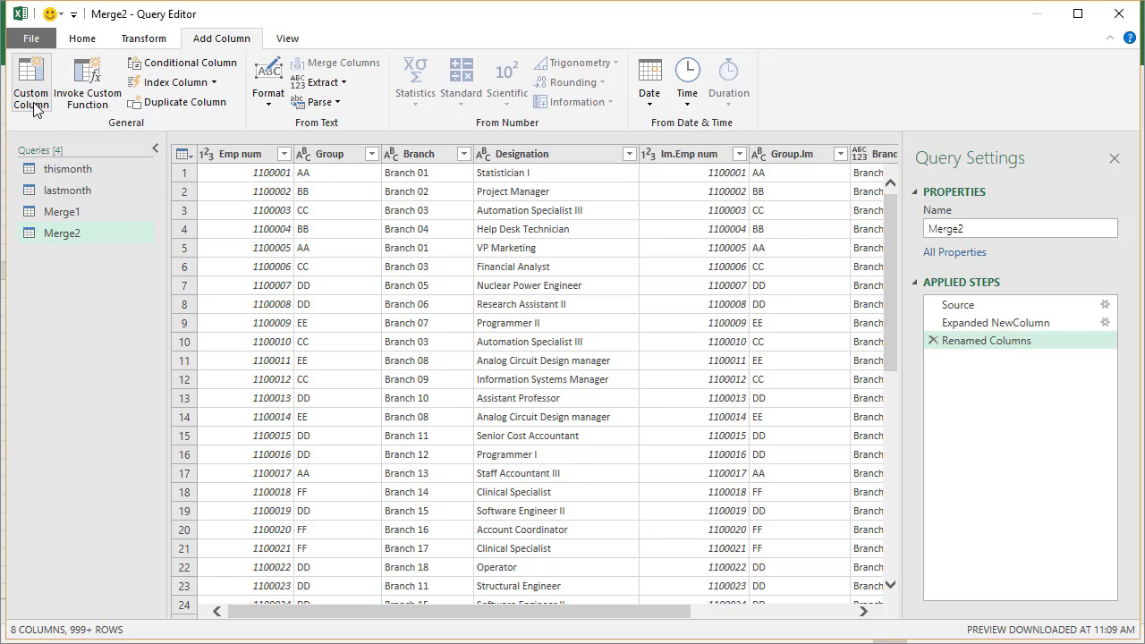
pyautogui.click(231, 69)
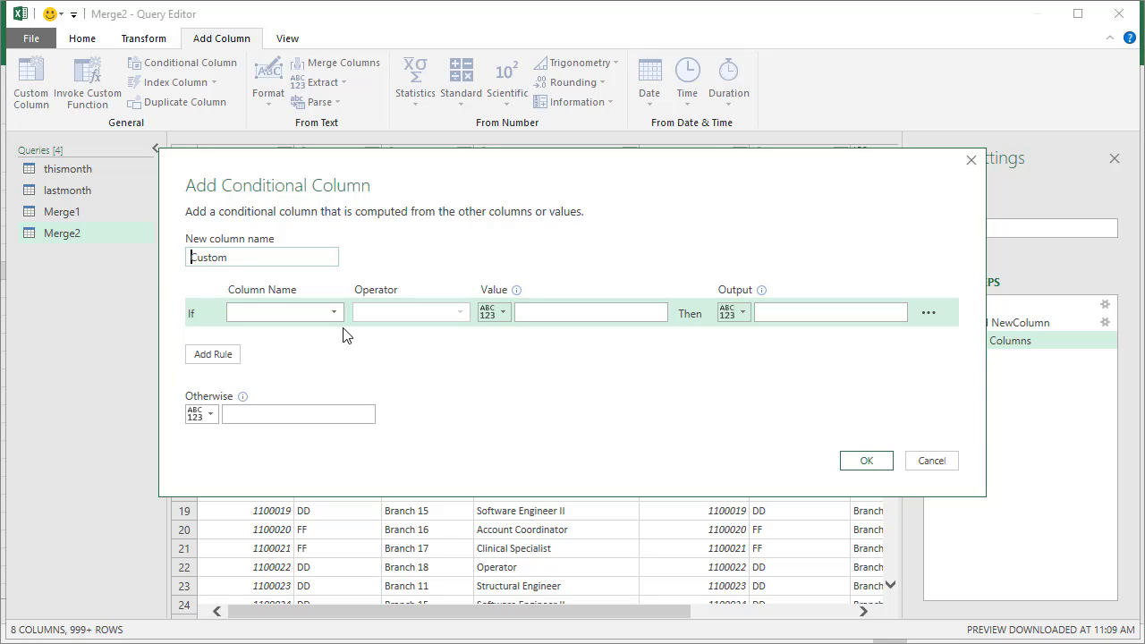
pyautogui.moveTo(257, 263); pyautogui.dragTo(148, 276)
pyautogui.write('Statusq')
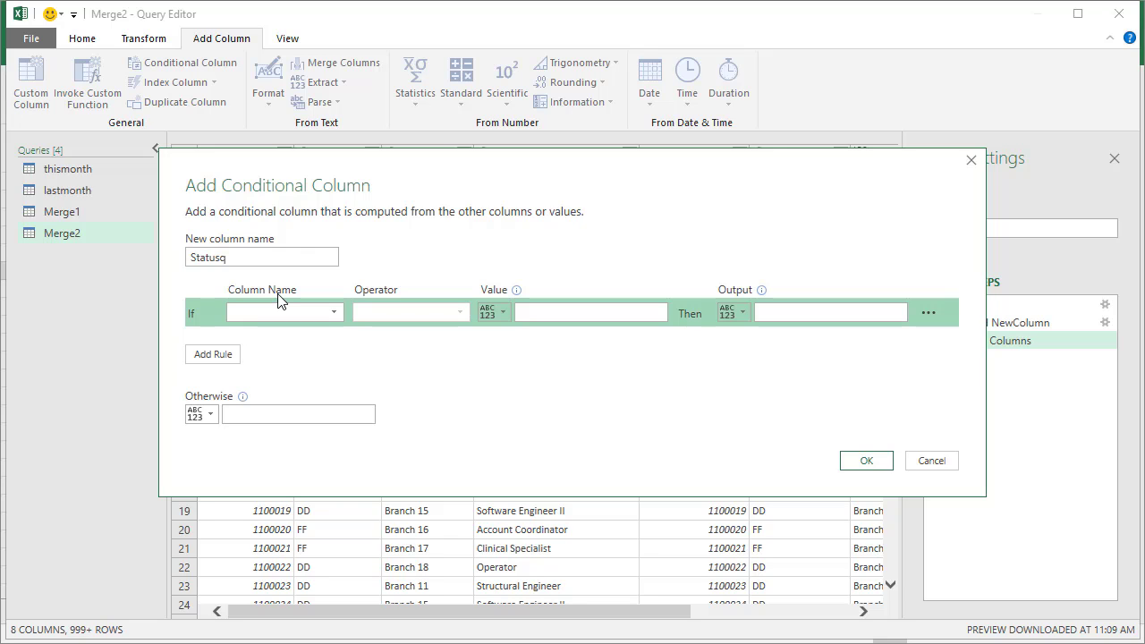
pyautogui.press('BackSpace')
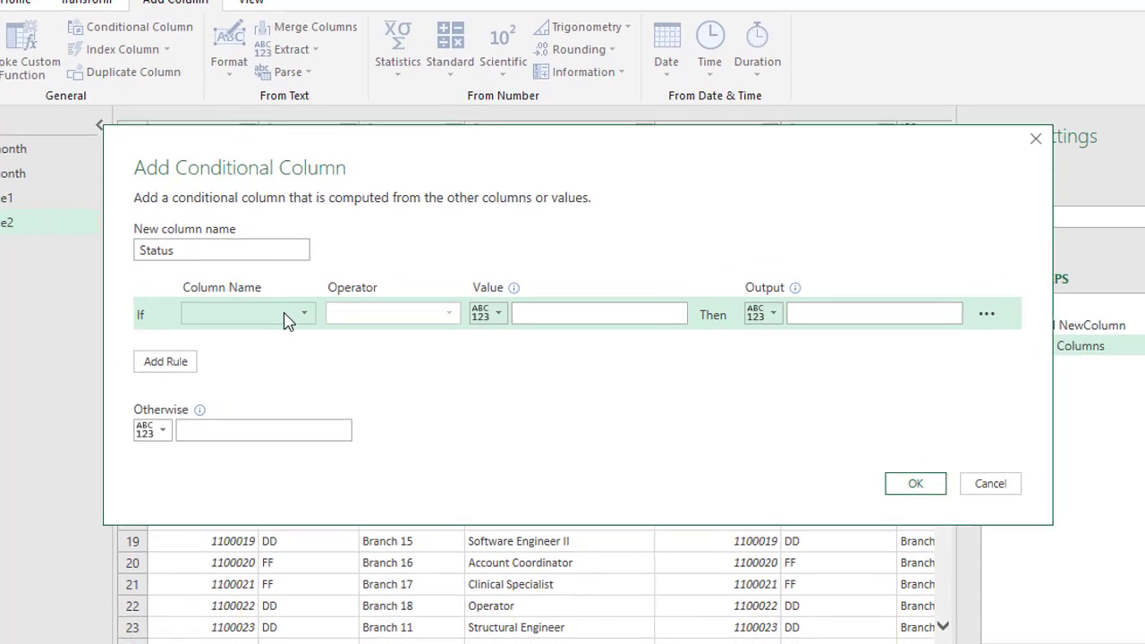
# Define the first Status rule to output Exit when Emp num equals null.
pyautogui.click(315, 313)
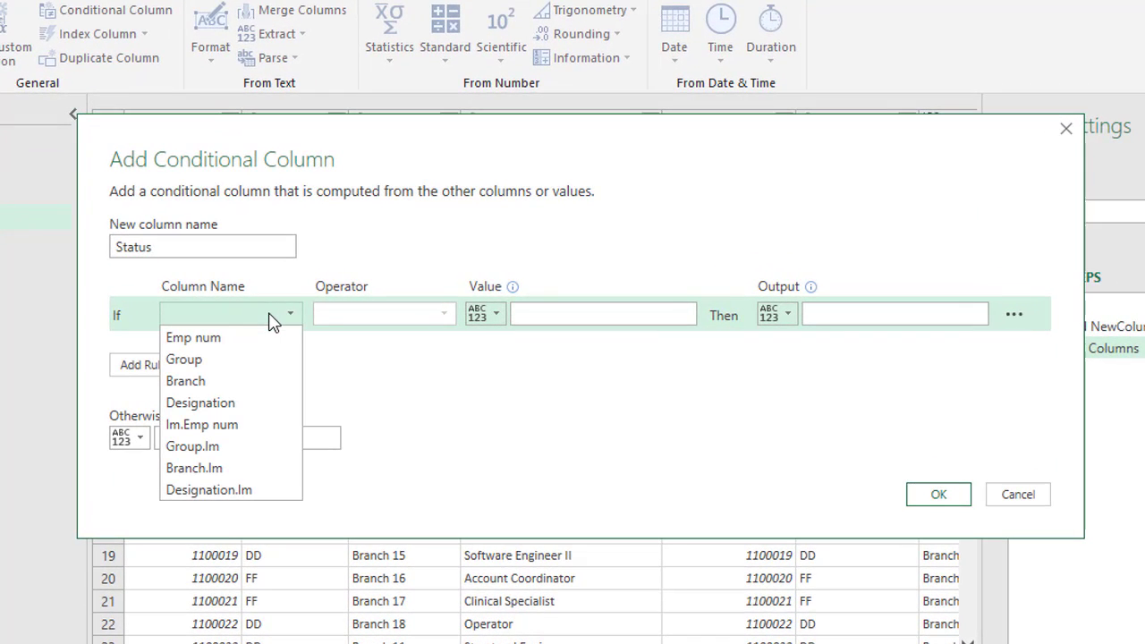
pyautogui.click(255, 347)
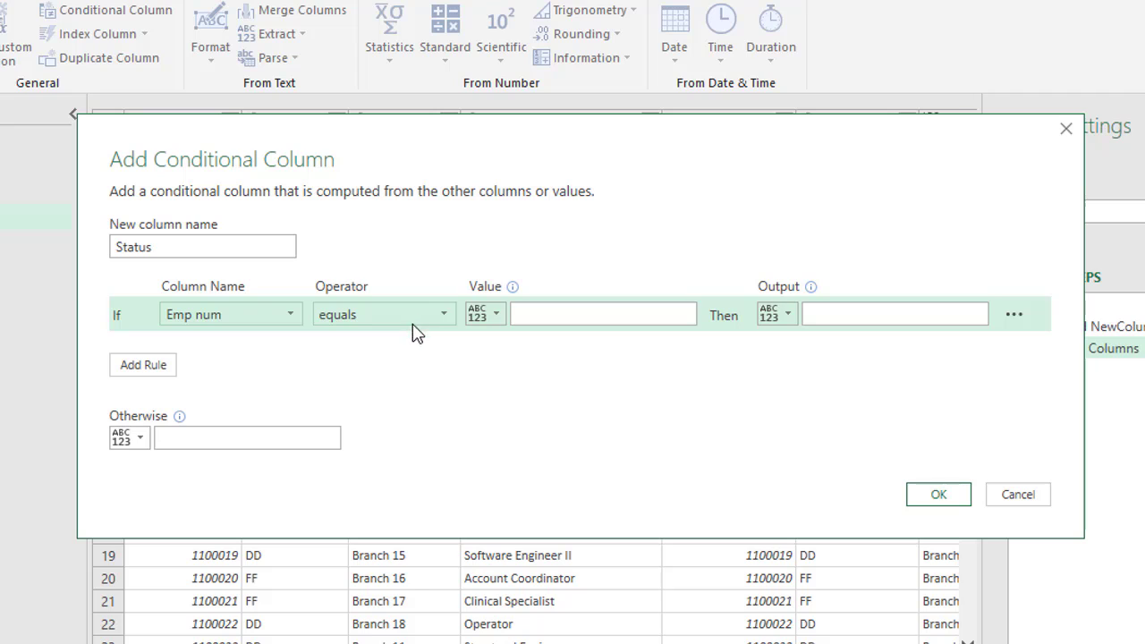
pyautogui.click(534, 311)
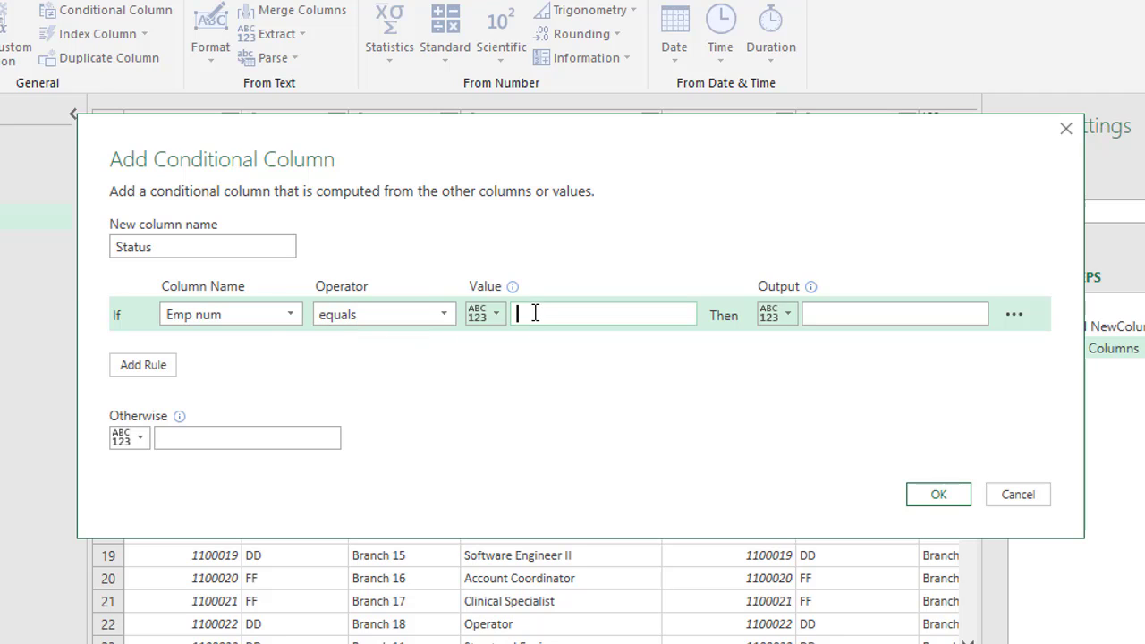
pyautogui.write('null')
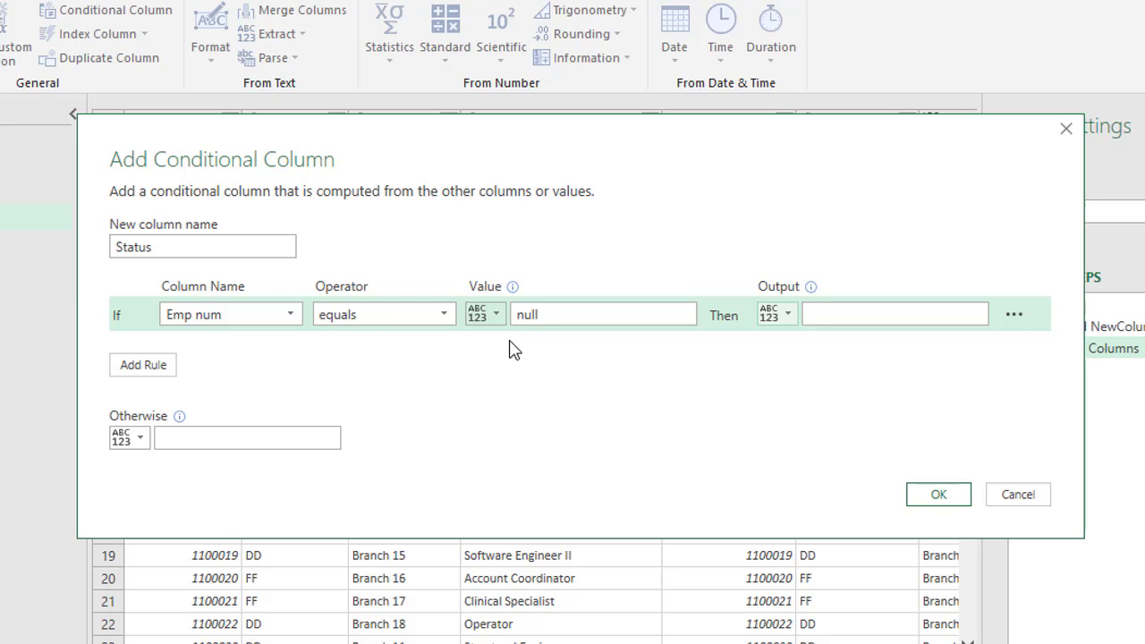
pyautogui.click(831, 319)
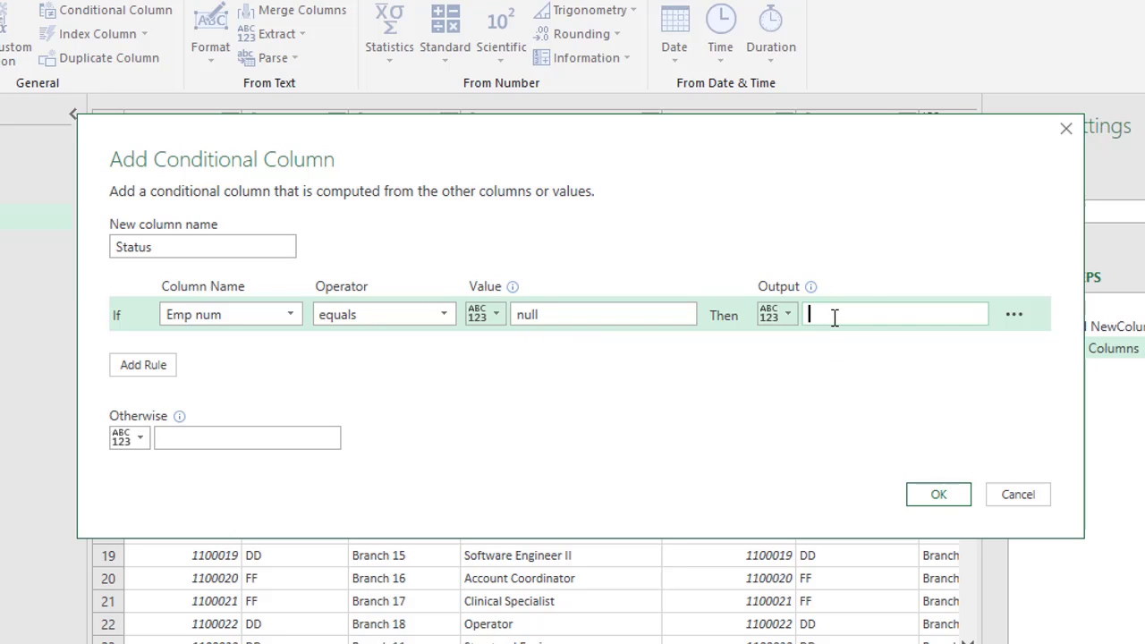
pyautogui.write('Exit')
# Add a second rule that outputs New Recruit when lm.Emp num equals null.
pyautogui.click(125, 367)
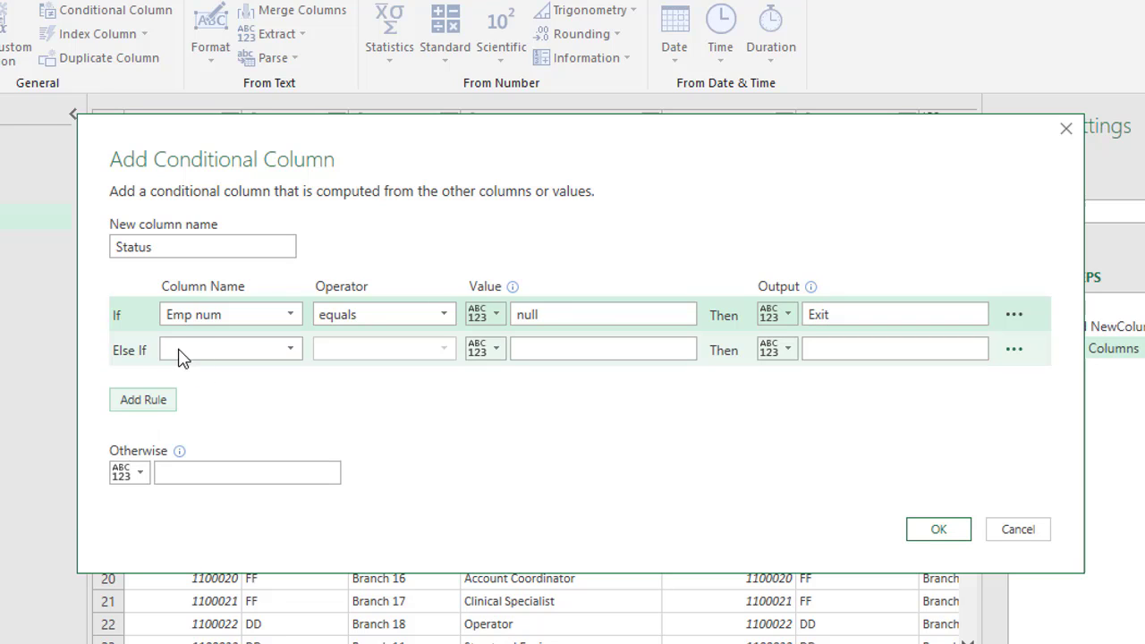
pyautogui.click(188, 352)
pyautogui.click(225, 463)
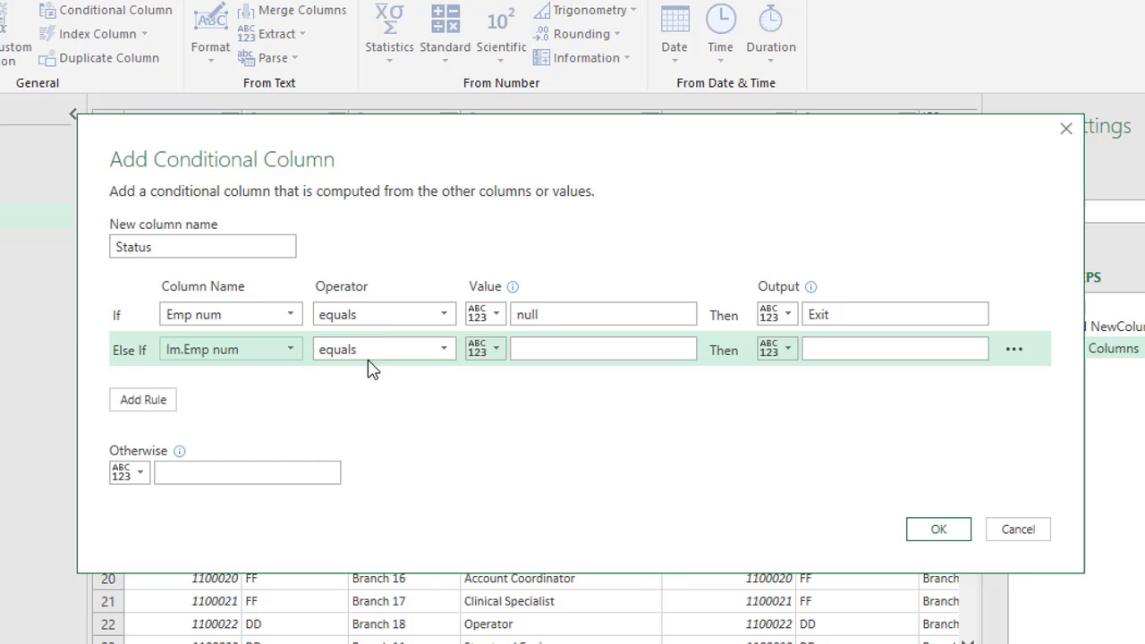
pyautogui.click(583, 358)
pyautogui.write('null')
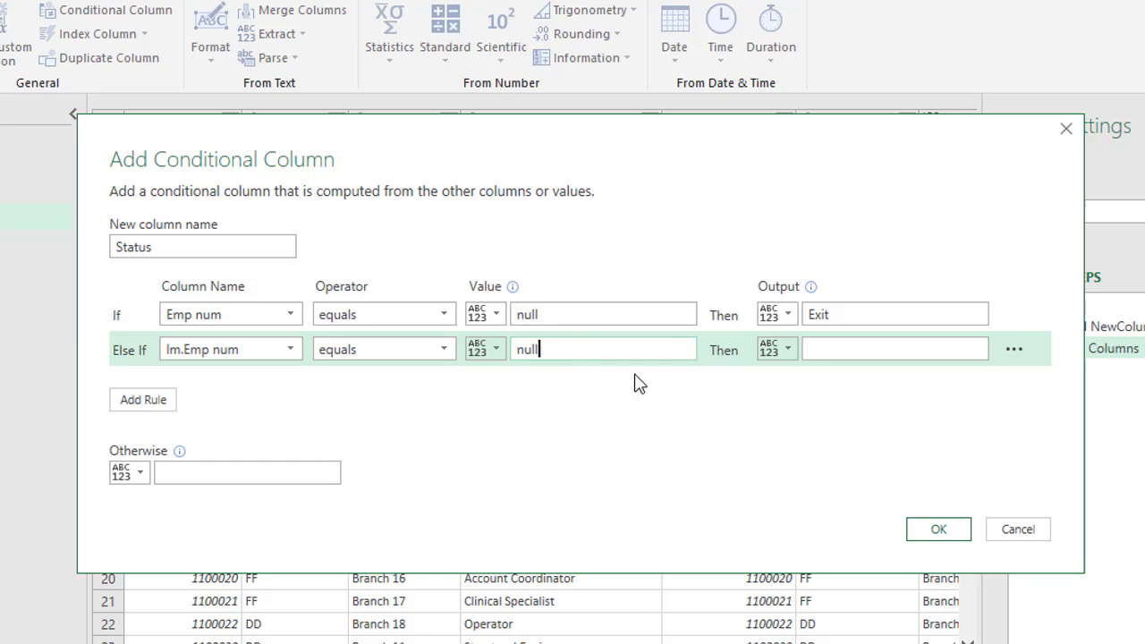
pyautogui.click(809, 348)
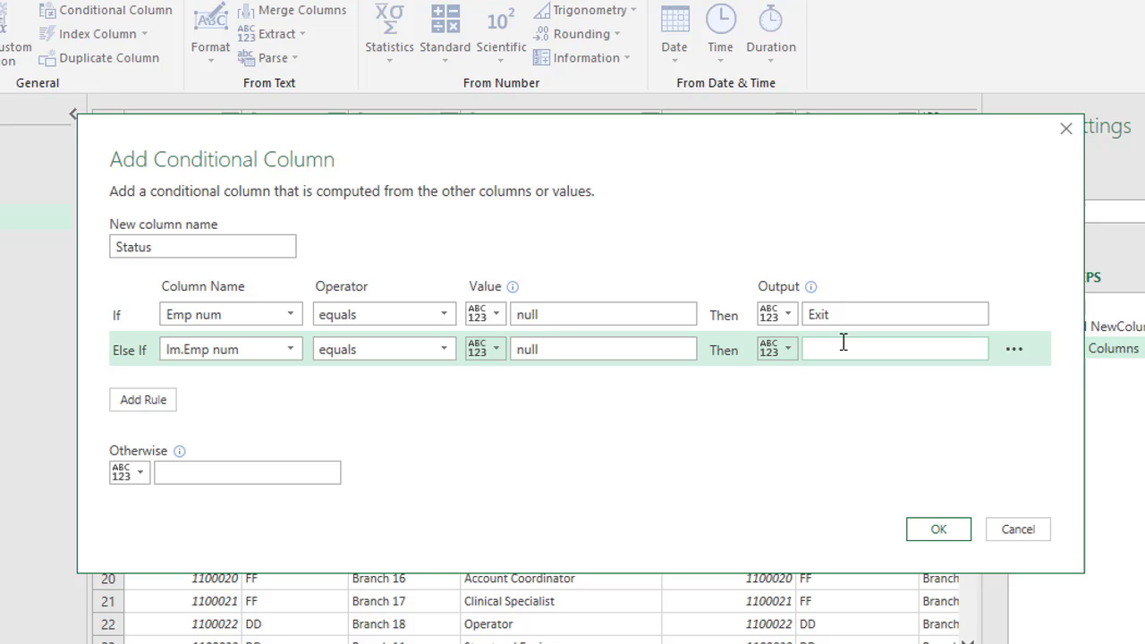
pyautogui.write('New Recruit')
# Add a third rule that outputs New Group when Group does not equal the Group.lm column.
pyautogui.click(129, 404)
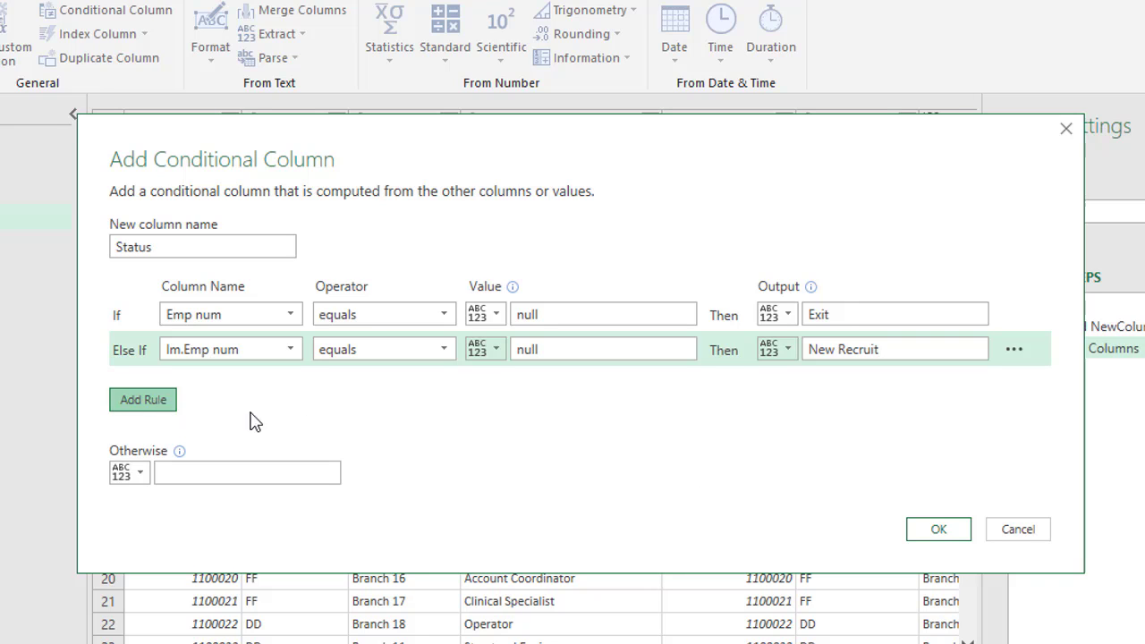
pyautogui.click(250, 384)
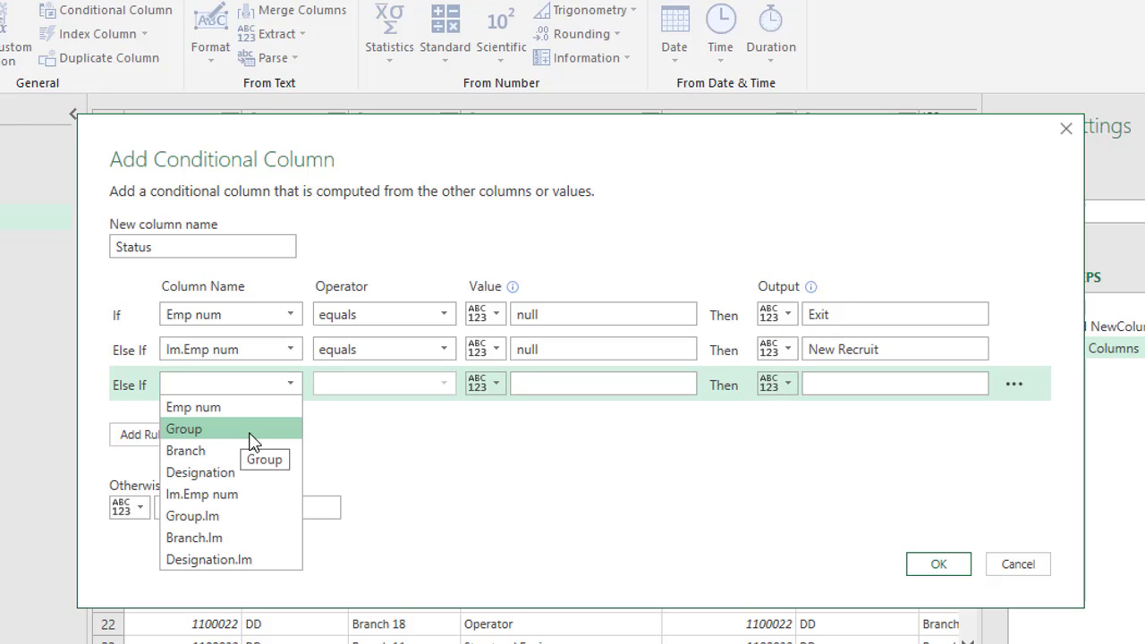
pyautogui.click(251, 441)
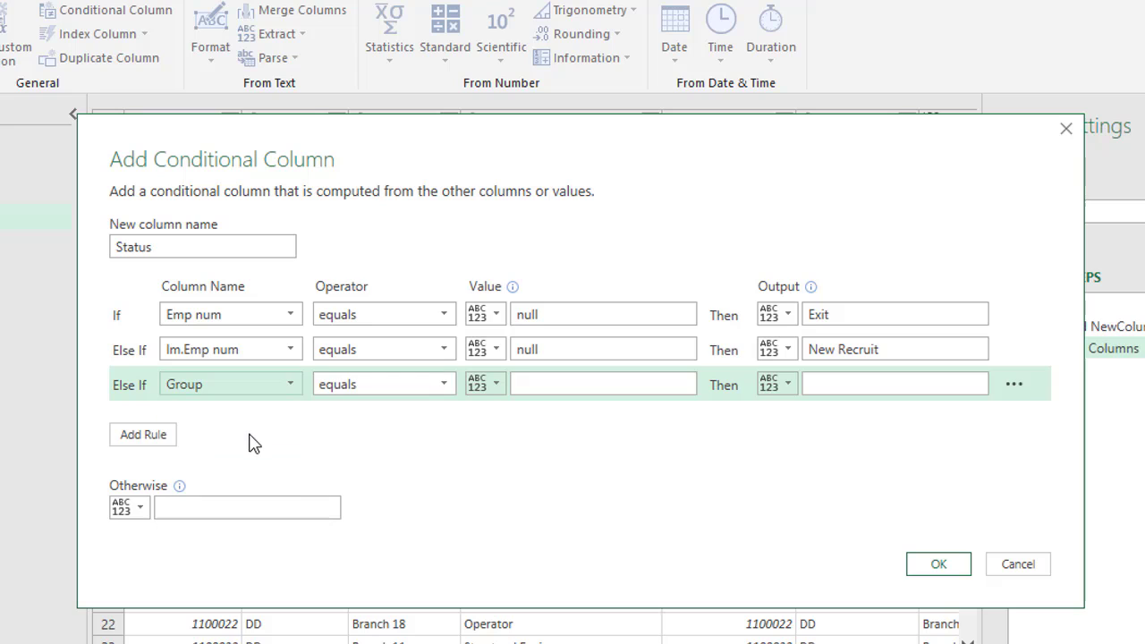
pyautogui.click(433, 385)
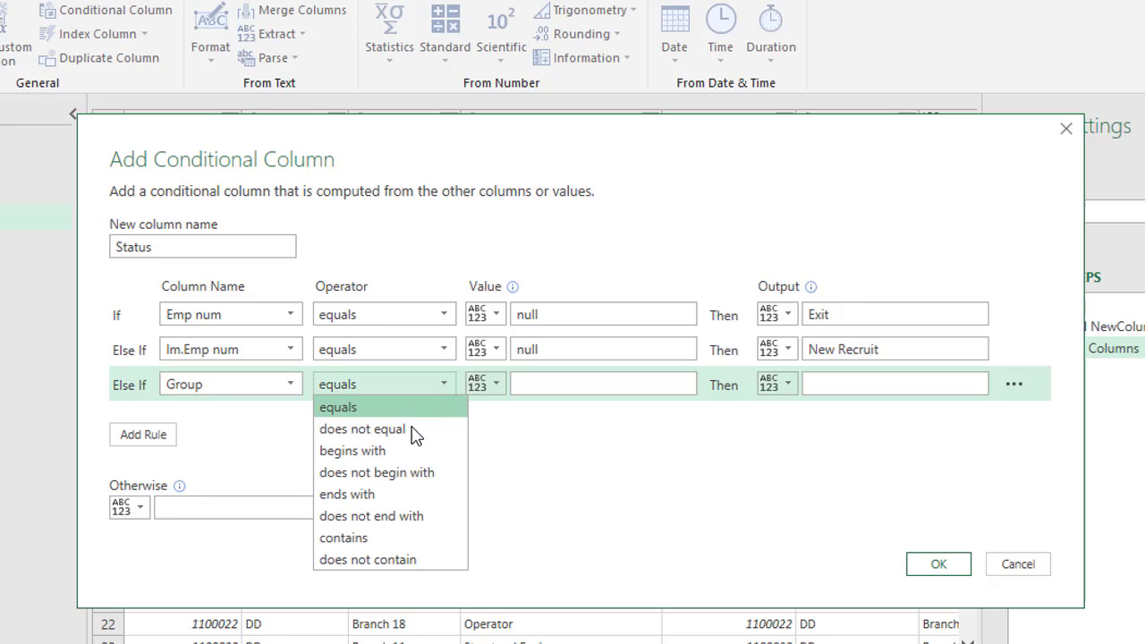
pyautogui.click(412, 427)
pyautogui.click(494, 385)
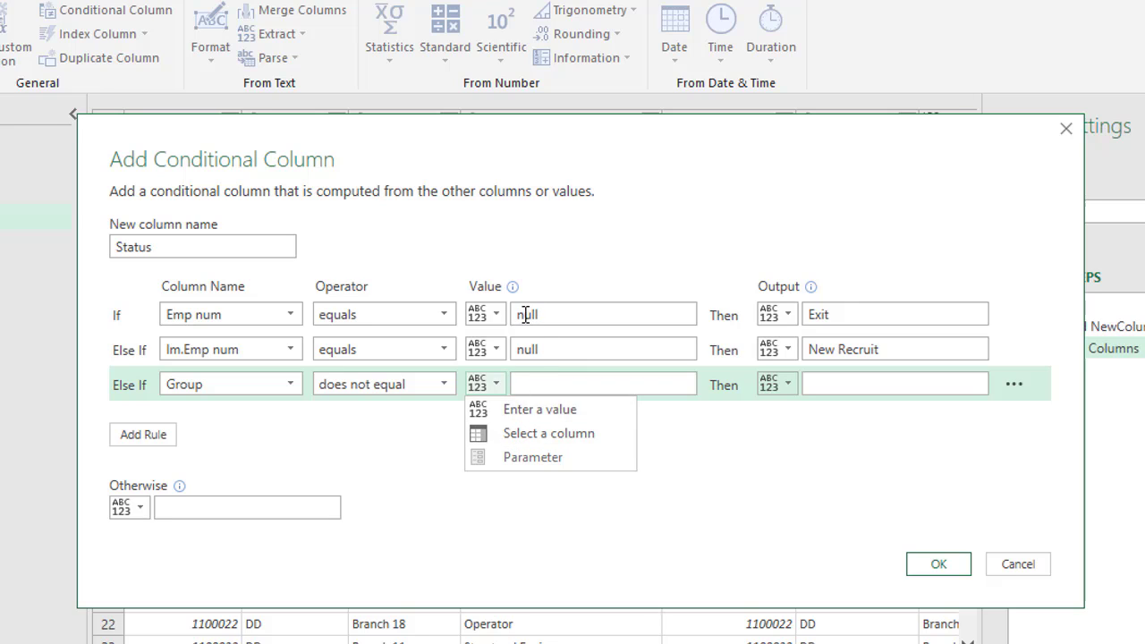
pyautogui.click(522, 434)
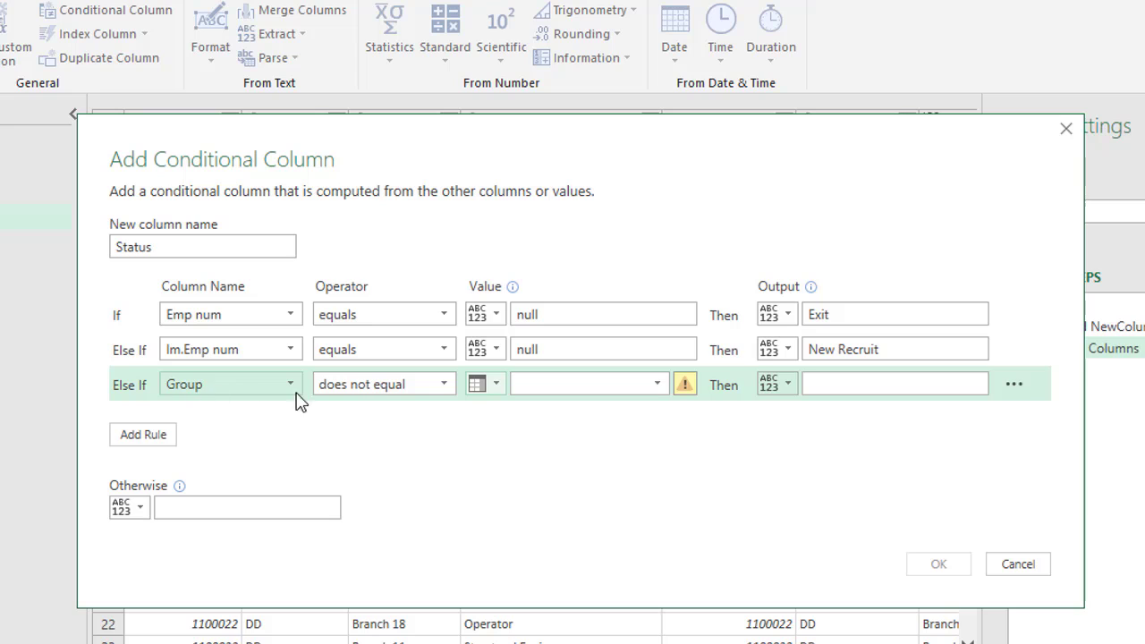
pyautogui.click(657, 386)
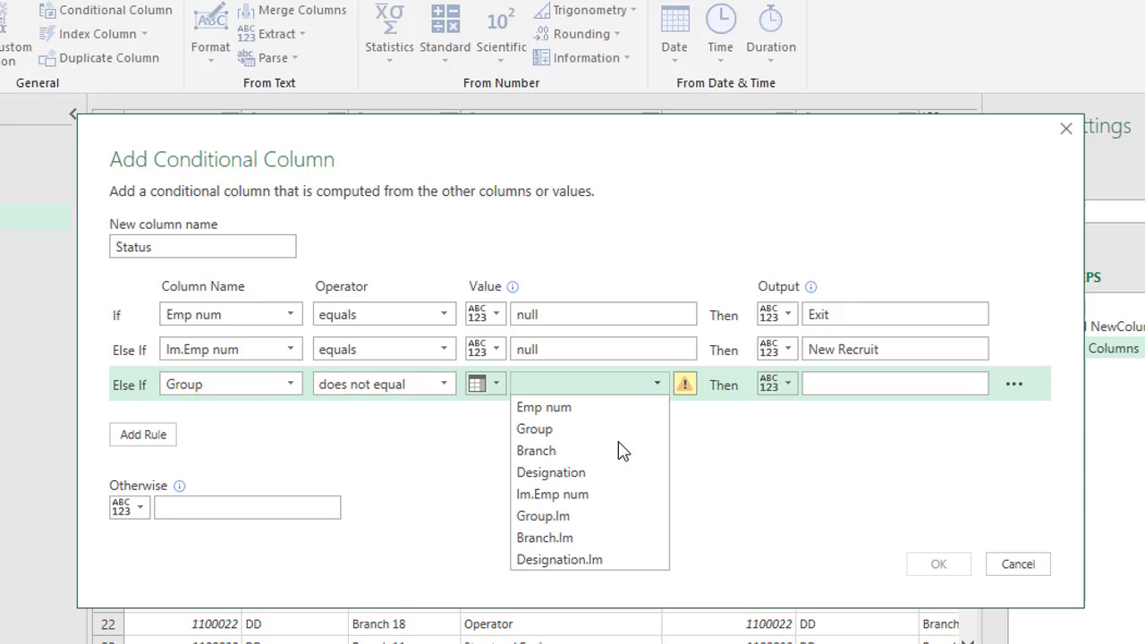
pyautogui.click(579, 523)
pyautogui.click(855, 384)
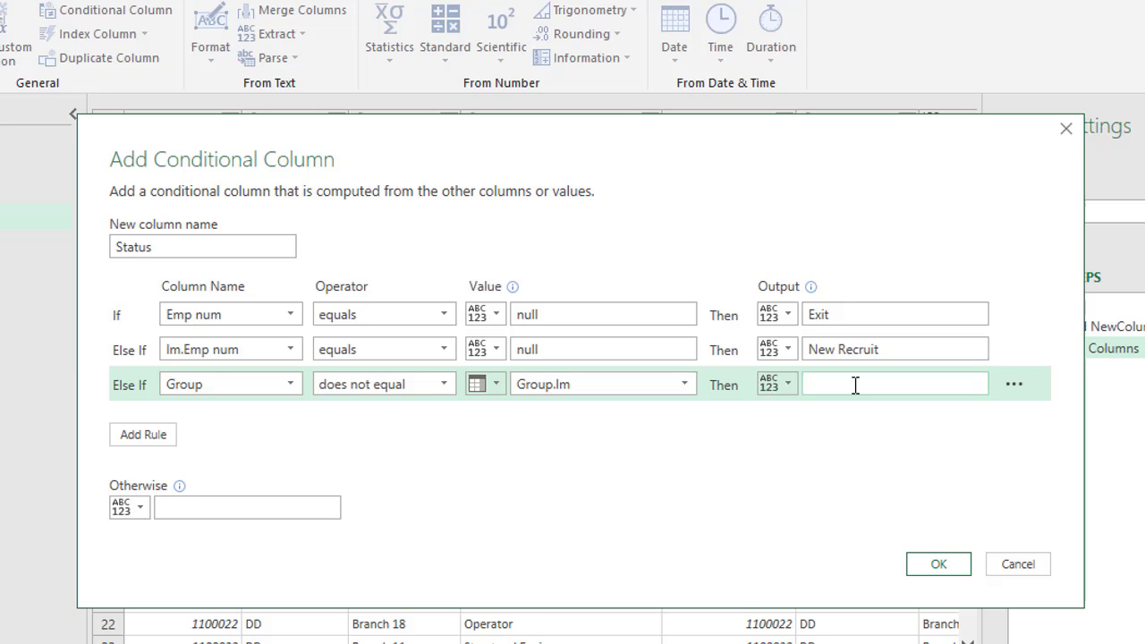
pyautogui.write('New Group')
# Add a fourth rule that outputs New Branch when Branch does not equal the Branch.lm column.
pyautogui.click(141, 435)
pyautogui.click(224, 421)
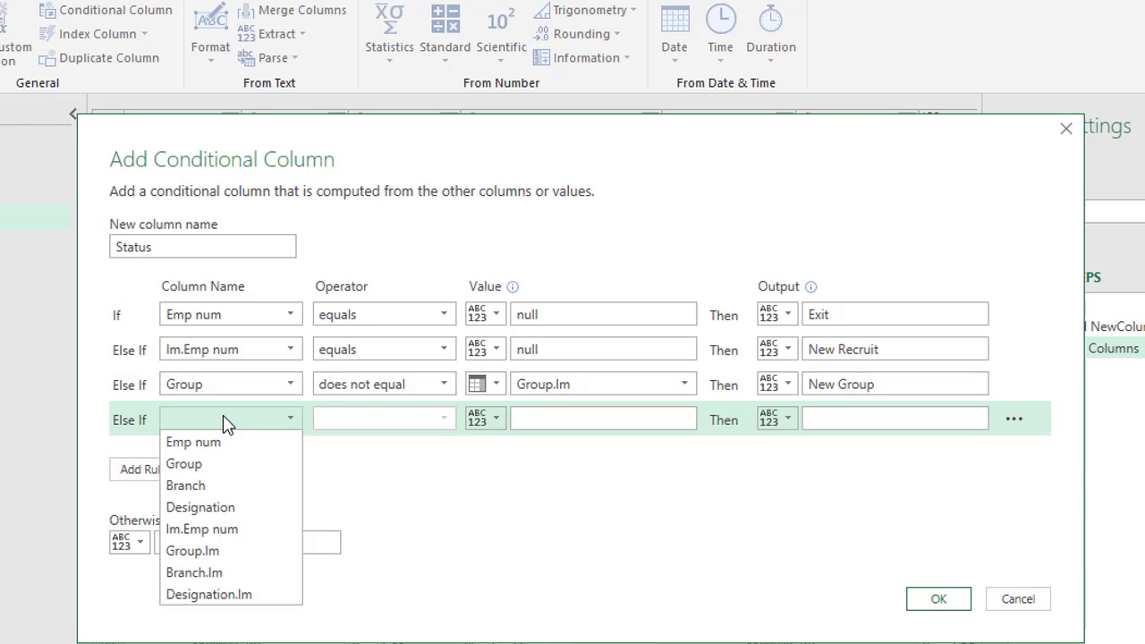
pyautogui.click(224, 487)
pyautogui.click(434, 421)
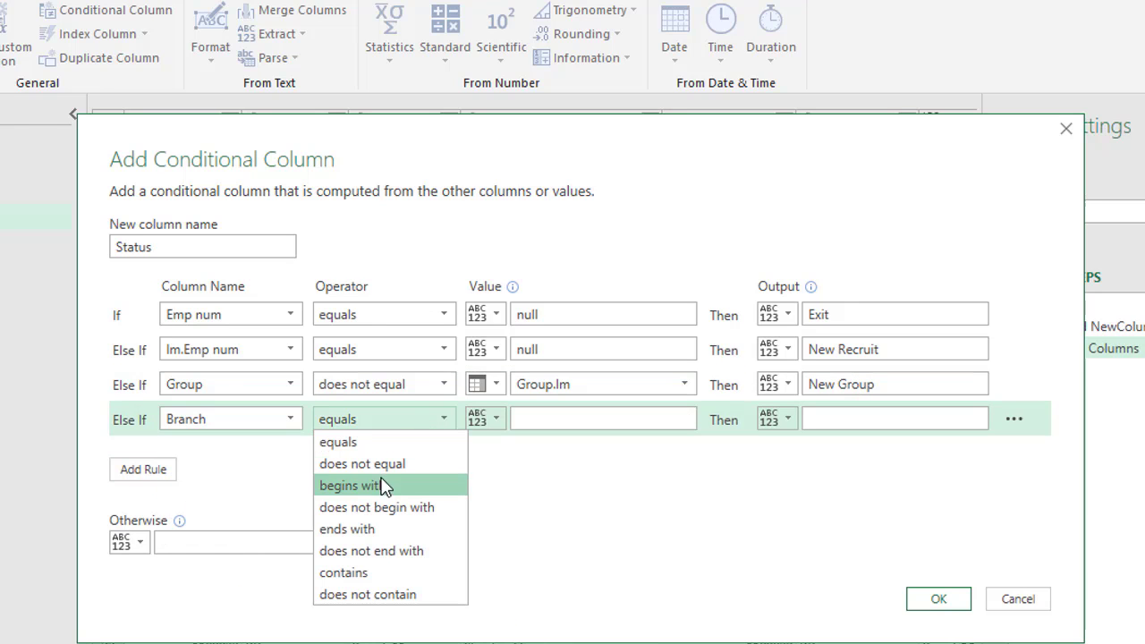
pyautogui.click(376, 460)
pyautogui.click(486, 418)
pyautogui.click(527, 468)
pyautogui.click(562, 421)
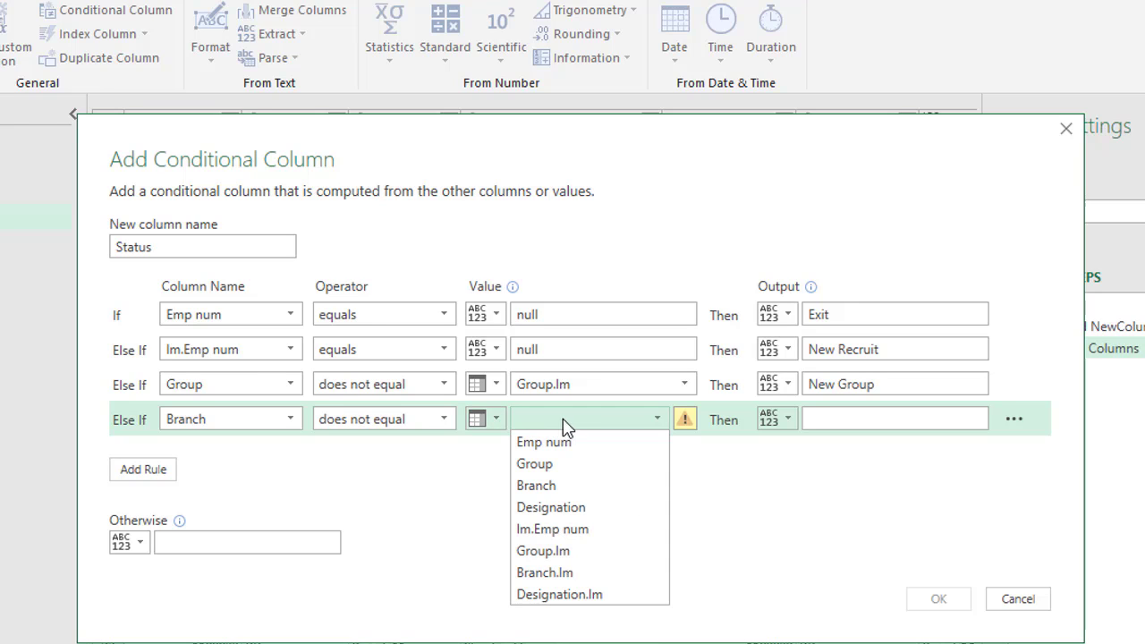
pyautogui.click(572, 571)
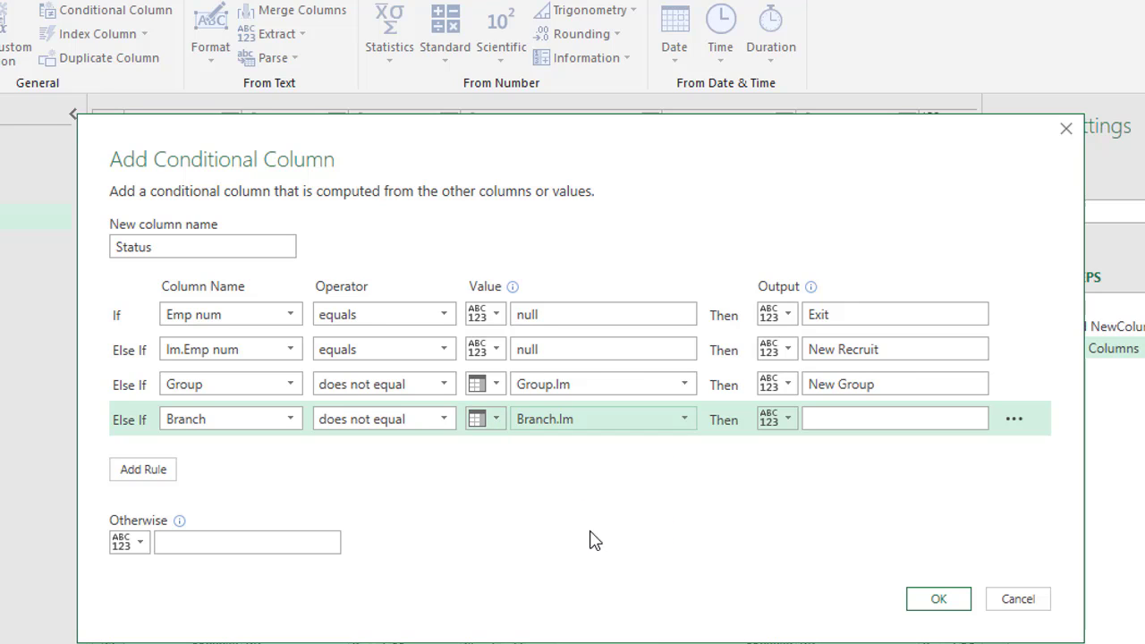
pyautogui.click(833, 416)
pyautogui.write('New')
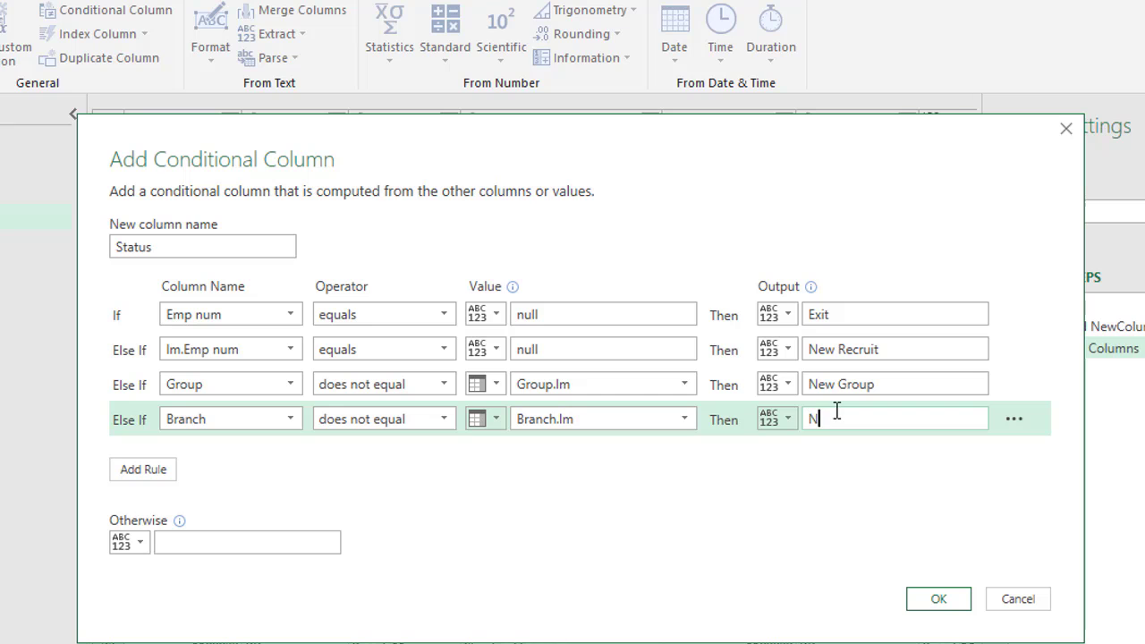
pyautogui.write(' Branch')
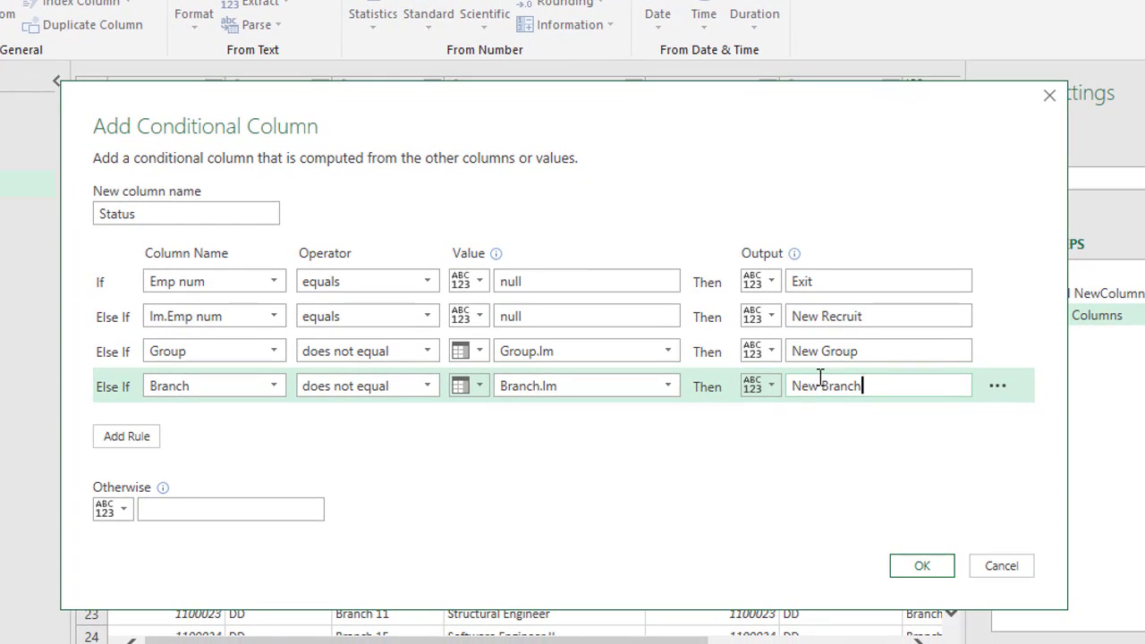
# Add a fifth rule that outputs New Designation when Designation does not equal the Designation.lm column.
pyautogui.click(126, 435)
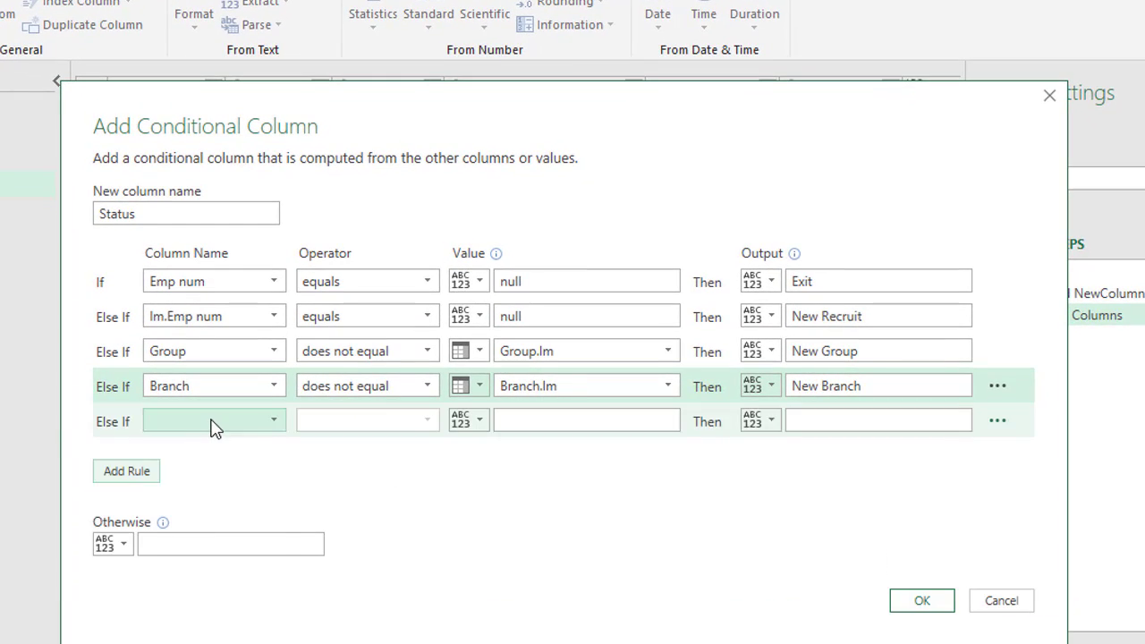
pyautogui.click(212, 422)
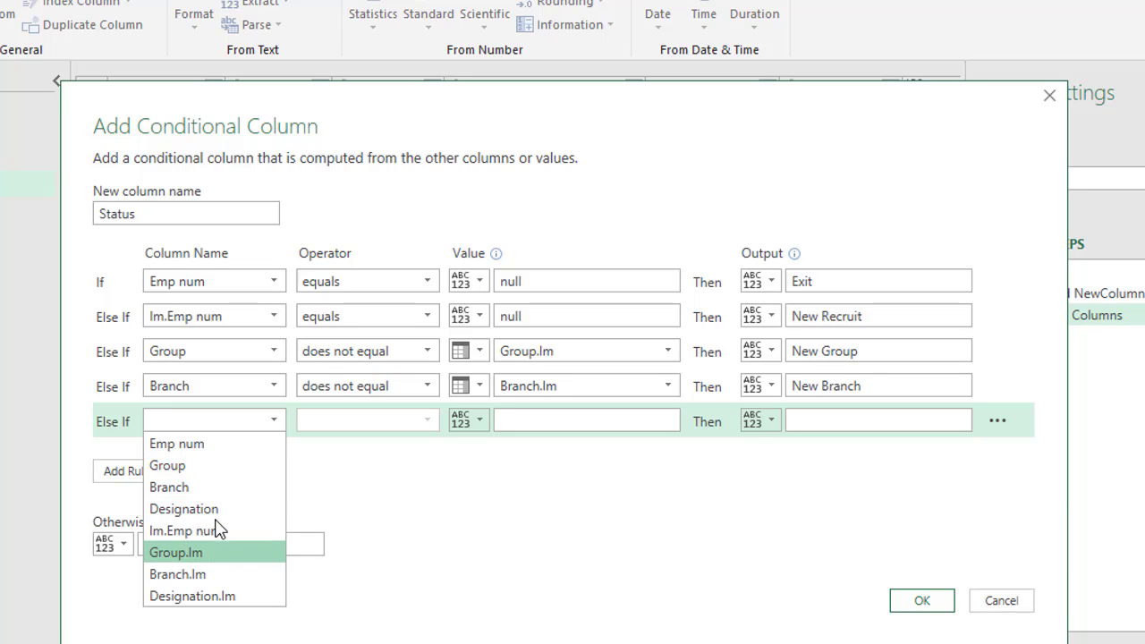
pyautogui.click(215, 509)
pyautogui.click(388, 426)
pyautogui.click(376, 465)
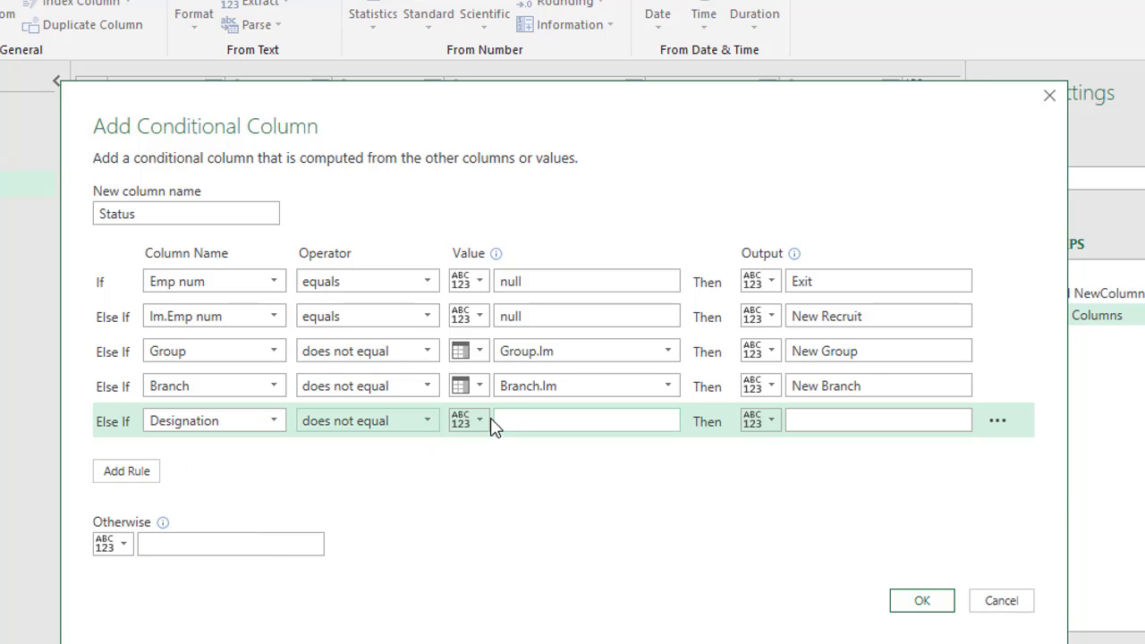
pyautogui.click(480, 420)
pyautogui.click(480, 473)
pyautogui.click(542, 422)
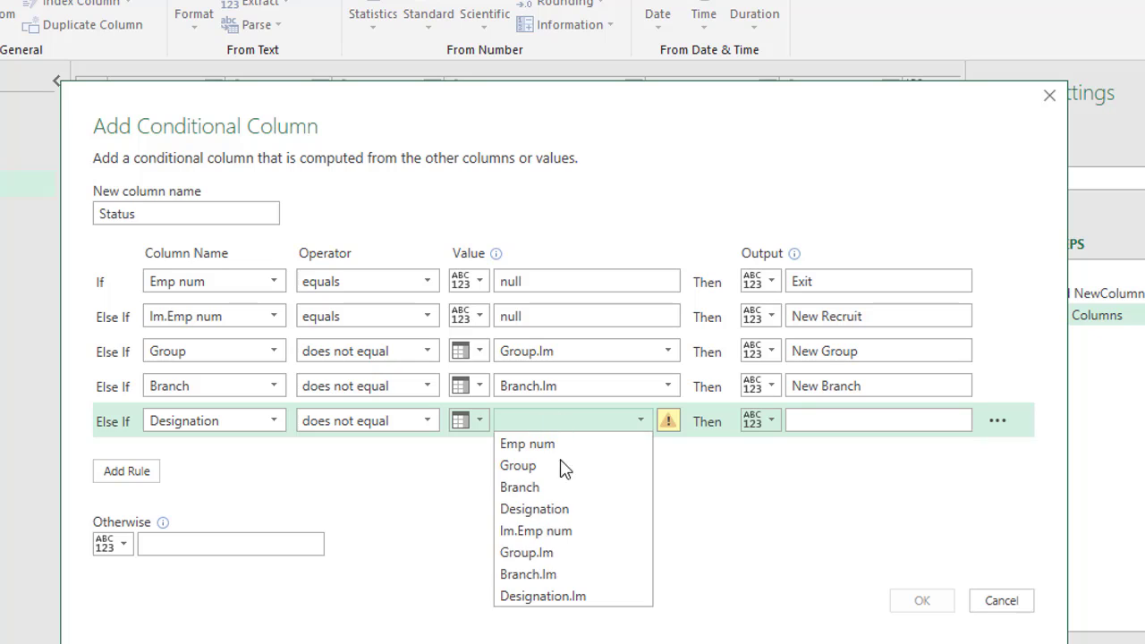
pyautogui.click(563, 596)
pyautogui.click(828, 419)
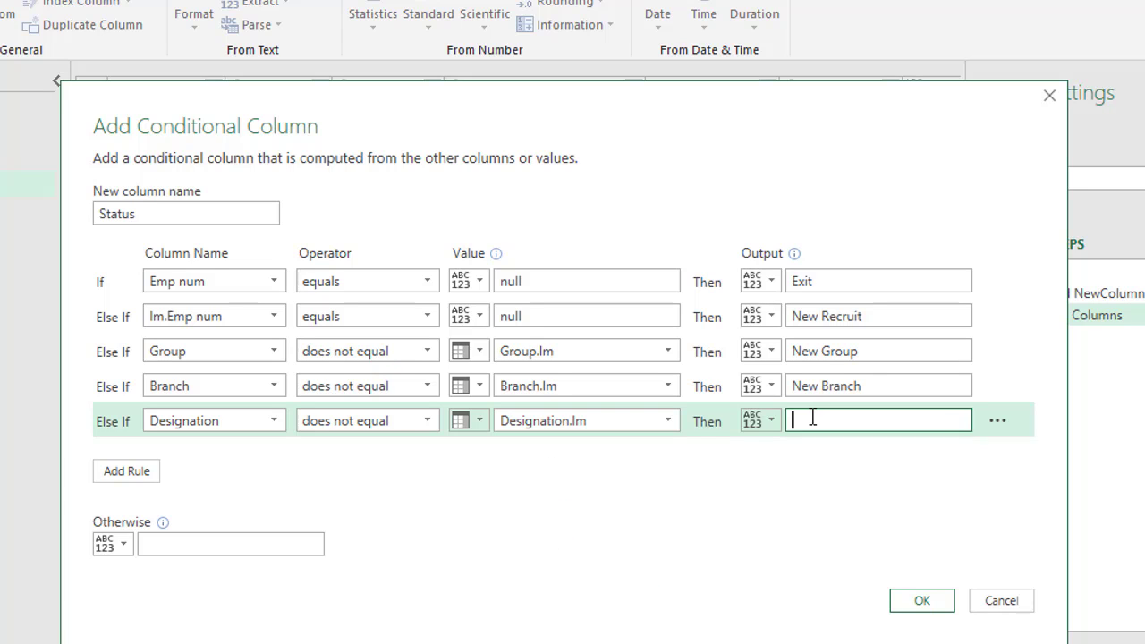
pyautogui.write('Nwe')
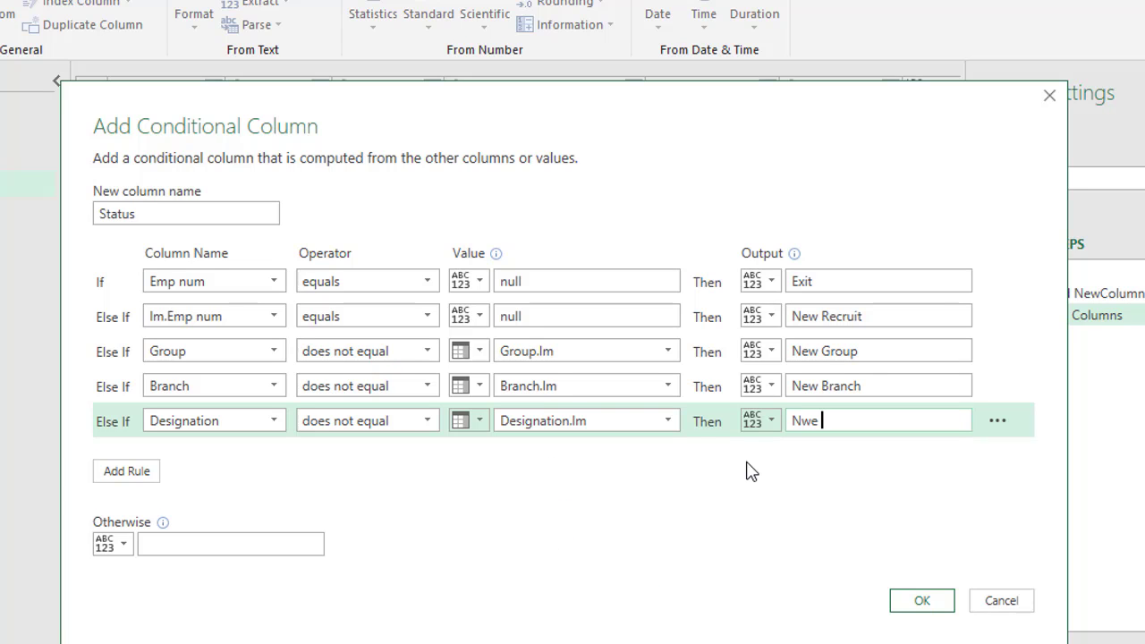
pyautogui.press('BackSpace')
pyautogui.press('BackSpace')
pyautogui.press('BackSpace')
pyautogui.write('ew Designation')
# Set the otherwise output to No changes and create the Status conditional column.
pyautogui.click(227, 550)
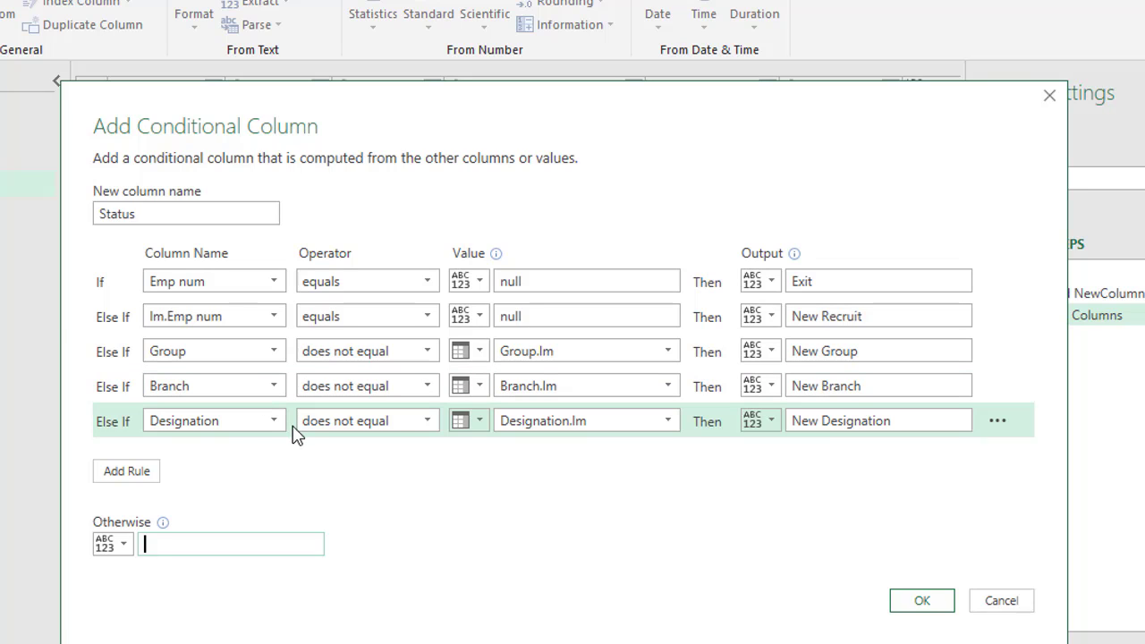
pyautogui.write('No changes')
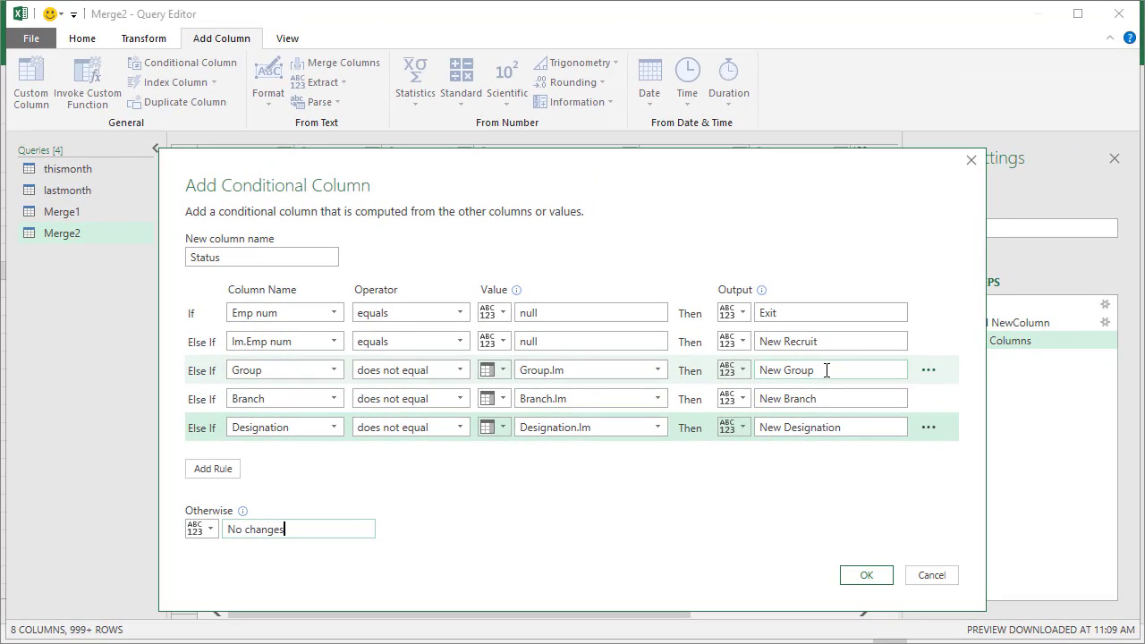
pyautogui.click(866, 575)
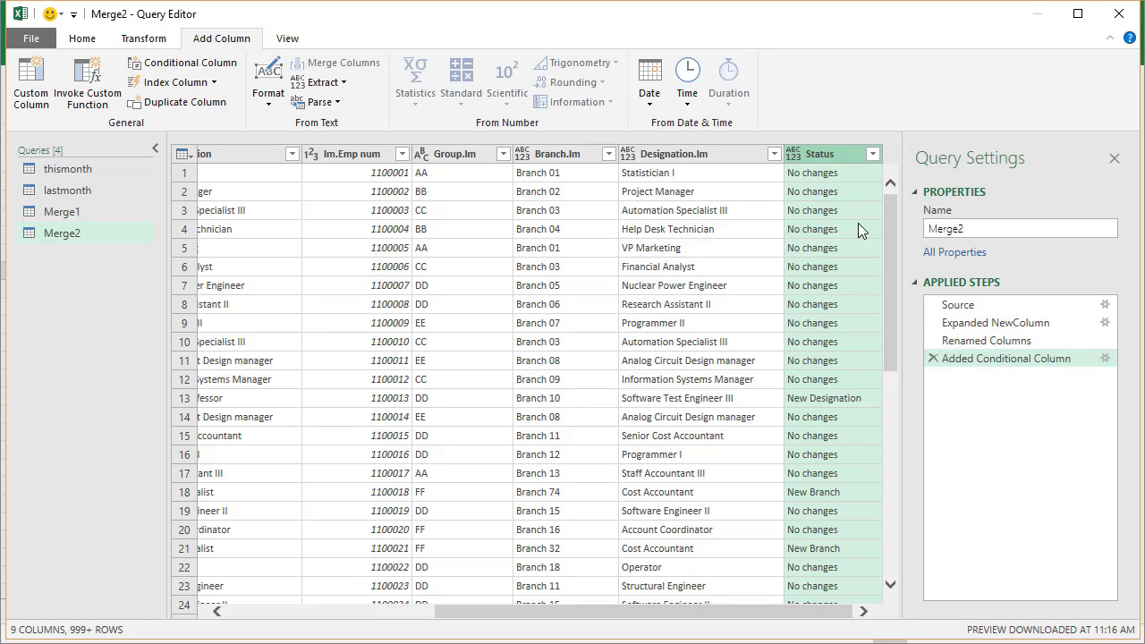
# Open the Merge2 query's code in the Advanced Editor and examine the start of the Status column's if-then formula.
pyautogui.click(284, 39)
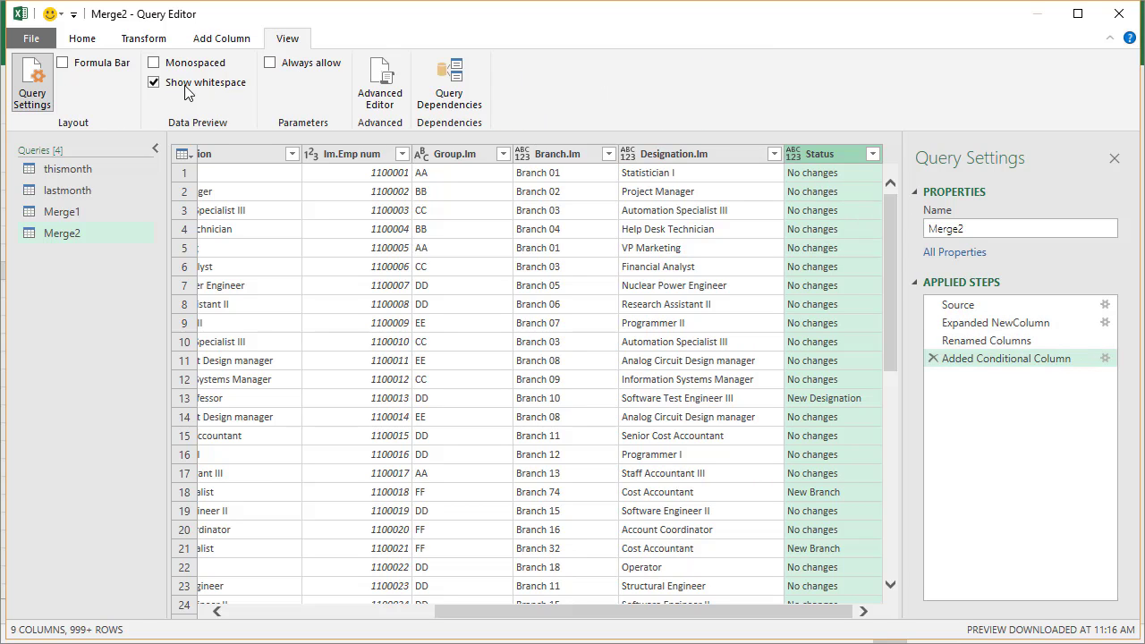
pyautogui.click(375, 96)
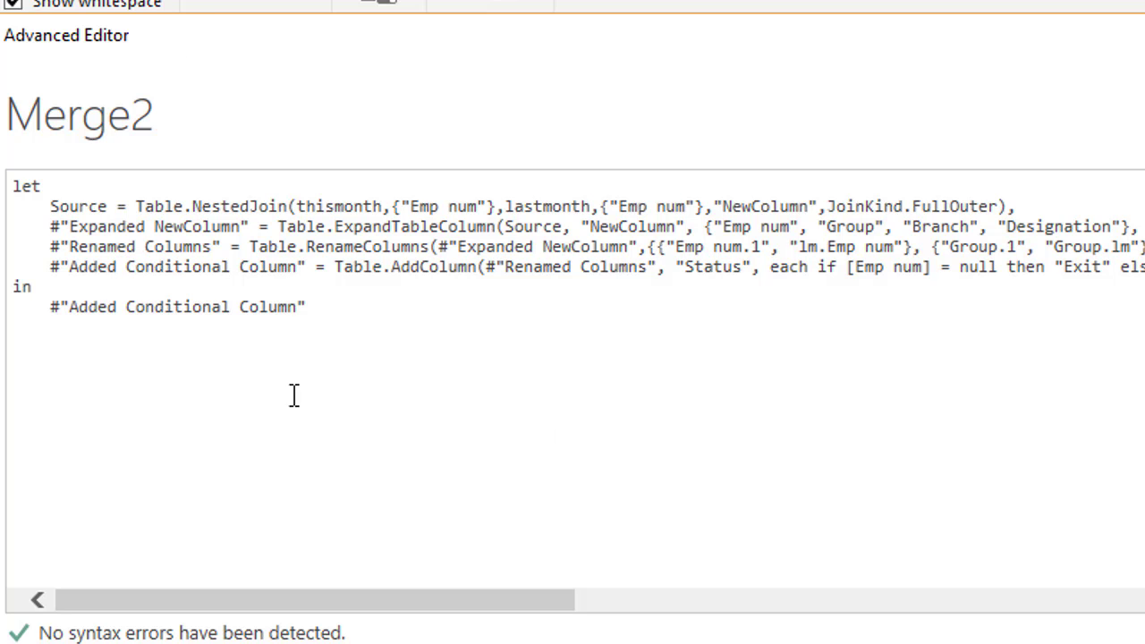
pyautogui.moveTo(69, 266); pyautogui.dragTo(296, 266)
pyautogui.moveTo(439, 606); pyautogui.dragTo(684, 619)
pyautogui.doubleClick(515, 267)
pyautogui.doubleClick(264, 267)
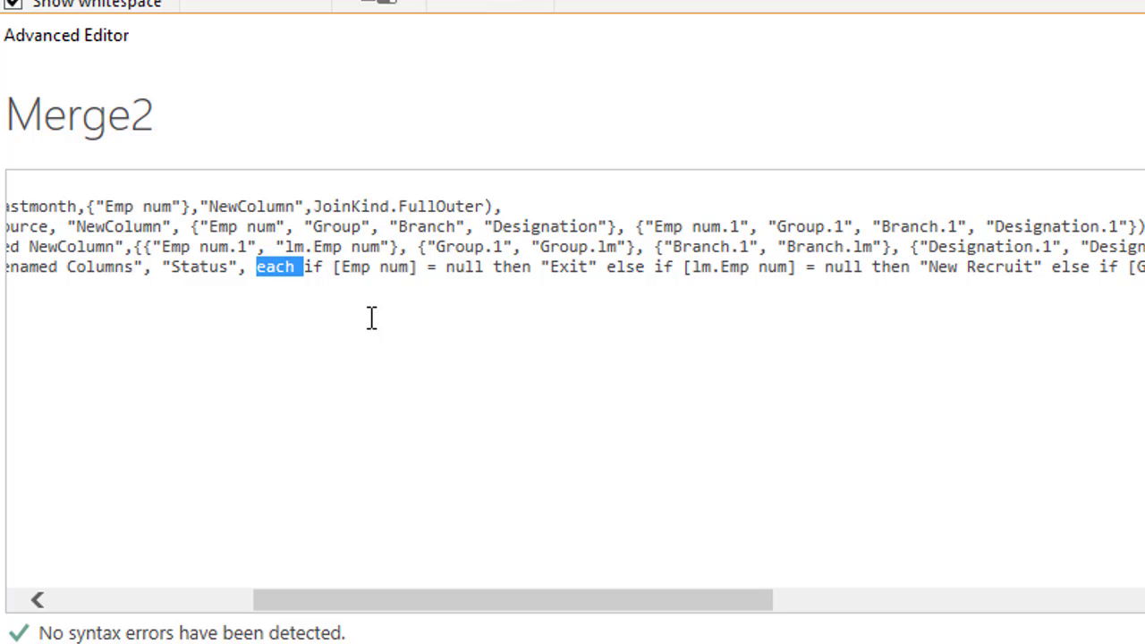
pyautogui.click(383, 269)
pyautogui.click(452, 268)
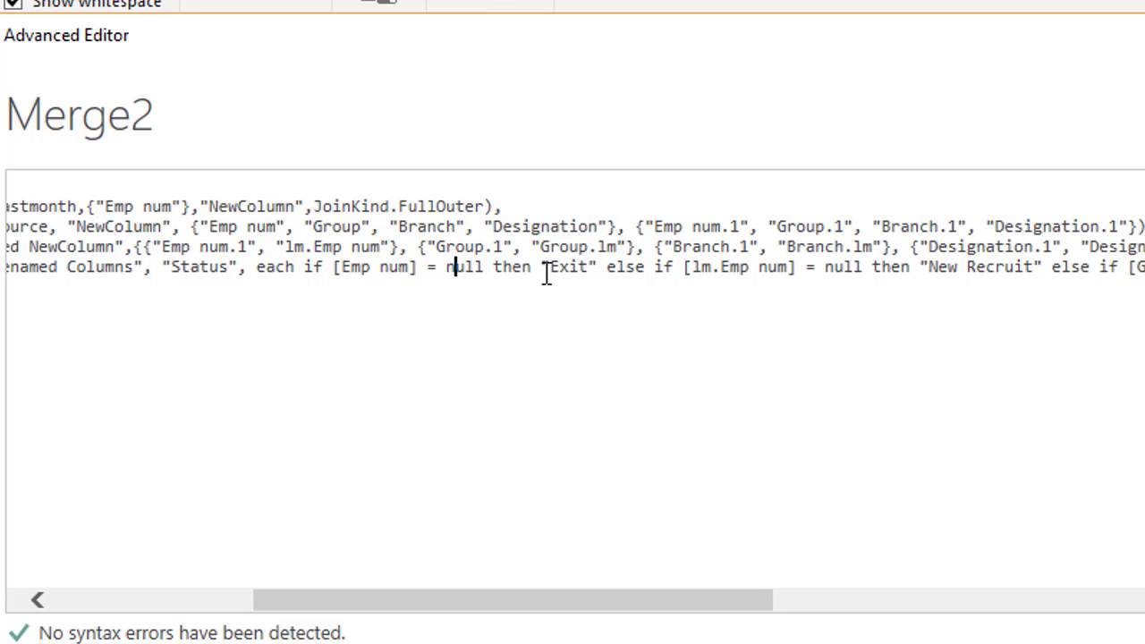
pyautogui.click(559, 268)
# Examine the formula's New Group, New Branch and New Designation conditions, then close the Advanced Editor.
pyautogui.moveTo(741, 608); pyautogui.dragTo(1080, 617)
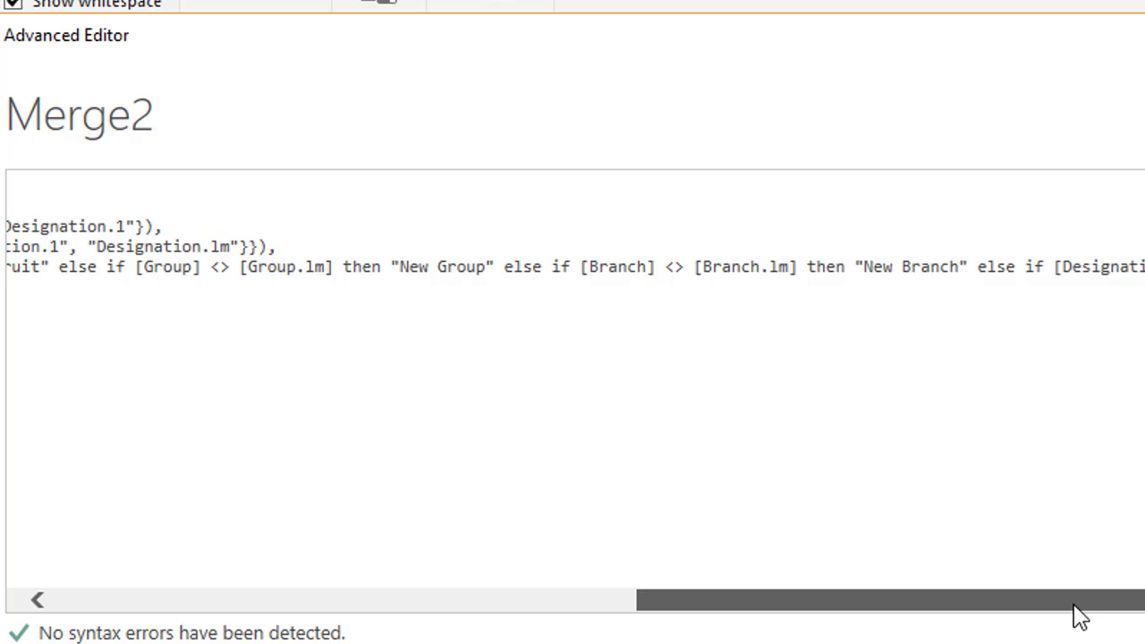
pyautogui.moveTo(1080, 617)
pyautogui.mouseDown()
pyautogui.moveTo(1144, 617)
pyautogui.moveTo(885, 607)
pyautogui.moveTo(1144, 608)
pyautogui.moveTo(1061, 608)
pyautogui.mouseUp()
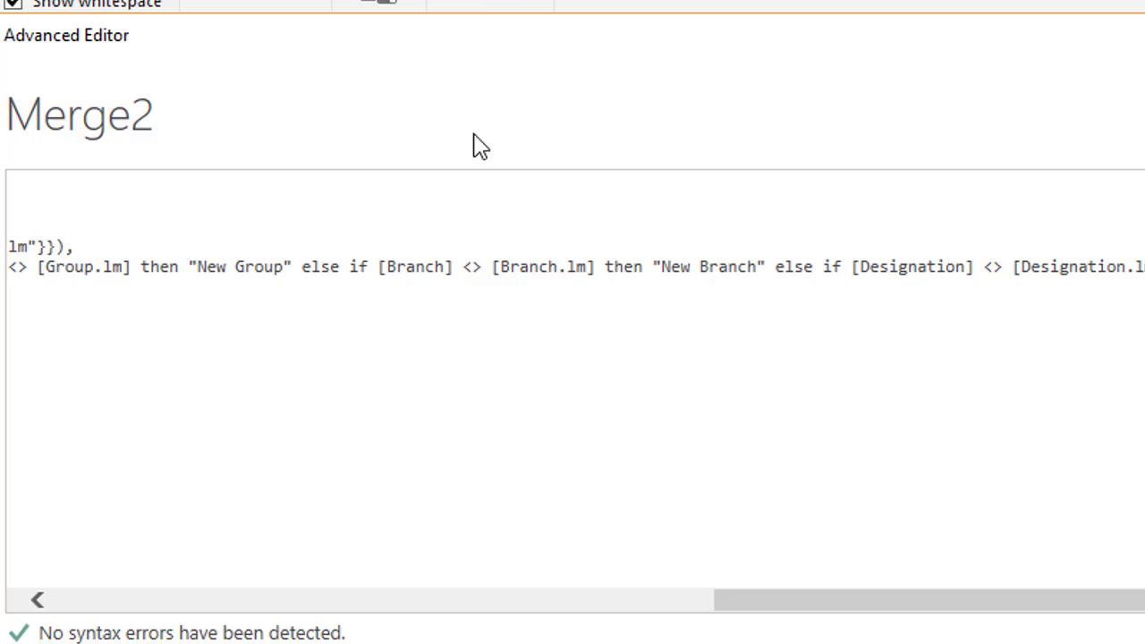
pyautogui.click(484, 268)
pyautogui.click(604, 267)
pyautogui.moveTo(866, 599); pyautogui.dragTo(948, 597)
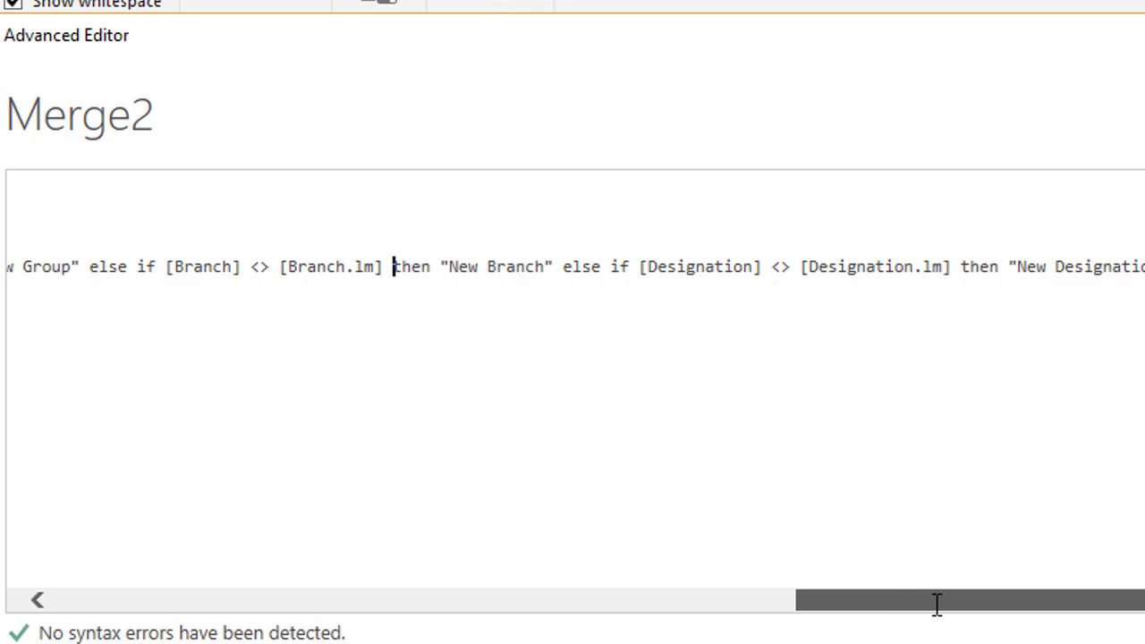
pyautogui.moveTo(937, 605); pyautogui.dragTo(457, 579)
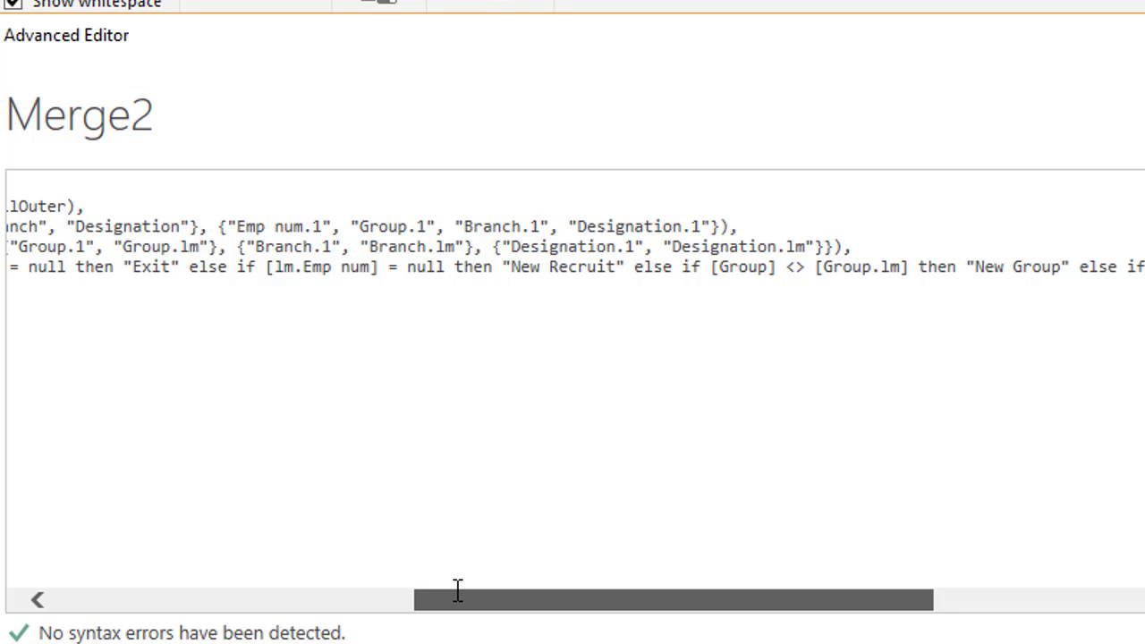
pyautogui.moveTo(457, 590); pyautogui.dragTo(452, 602)
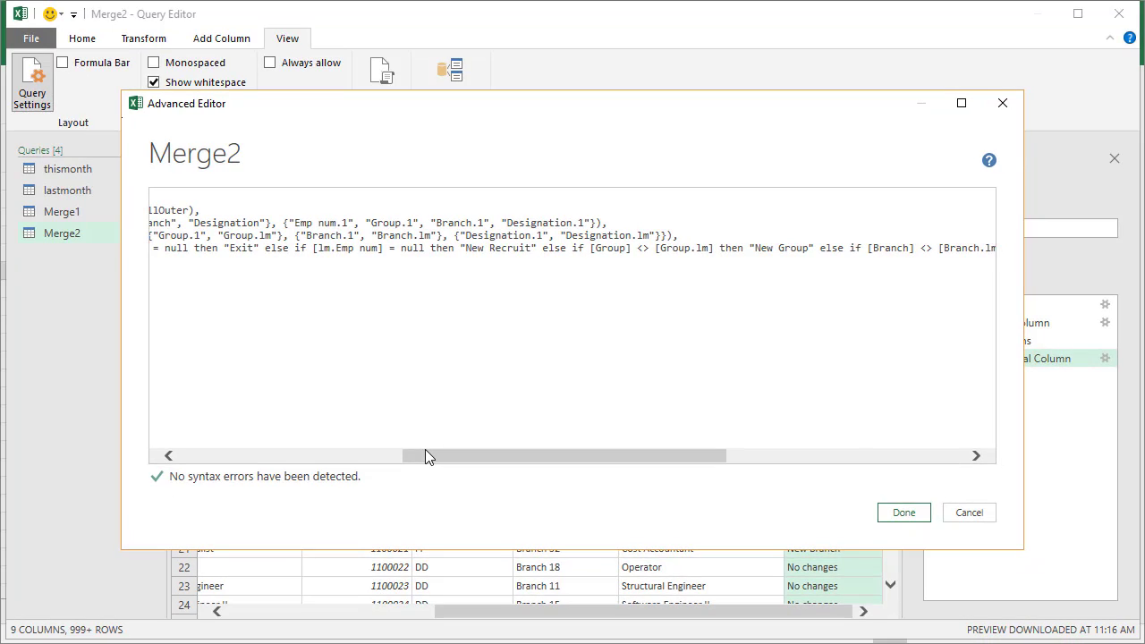
pyautogui.moveTo(424, 456); pyautogui.dragTo(182, 431)
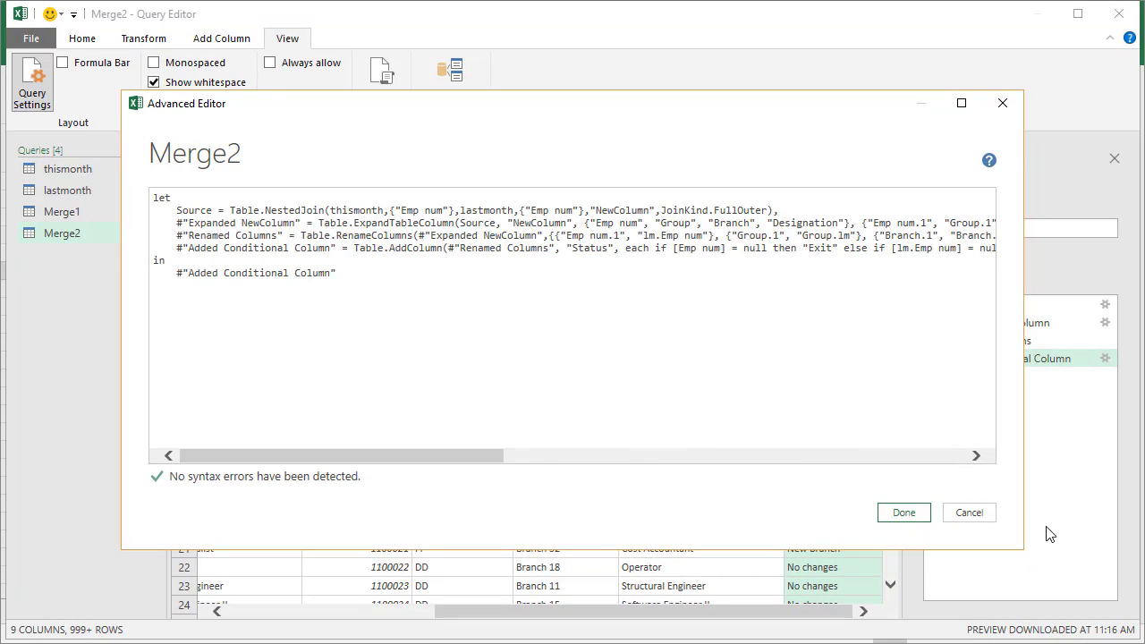
pyautogui.click(904, 518)
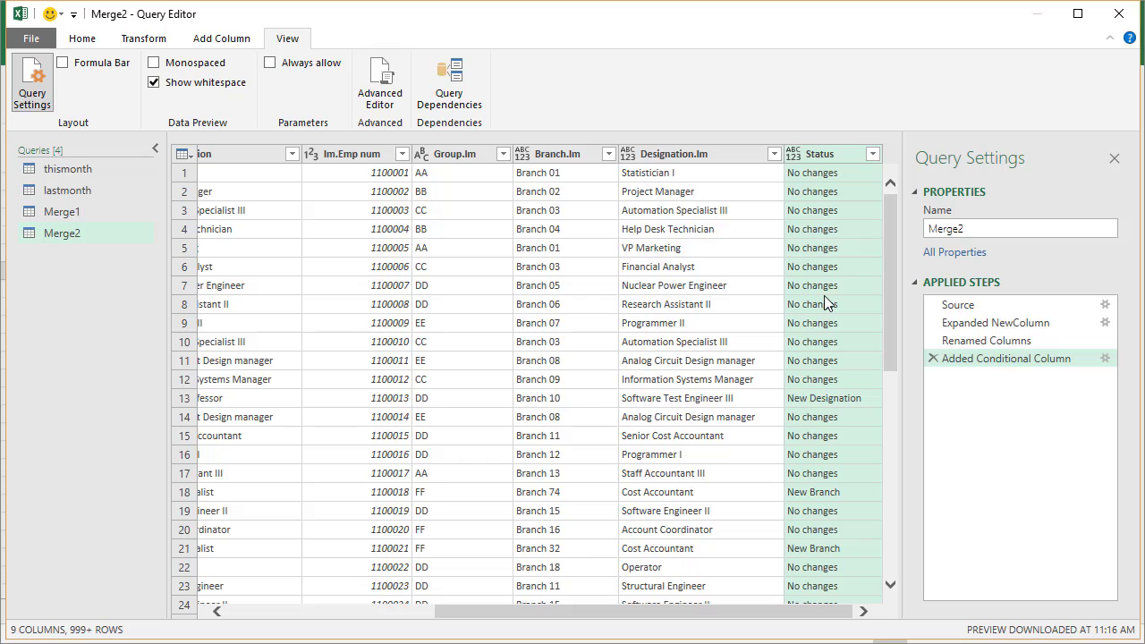
# Filter the Status column to exclude the No changes rows.
pyautogui.click(872, 154)
pyautogui.click(680, 417)
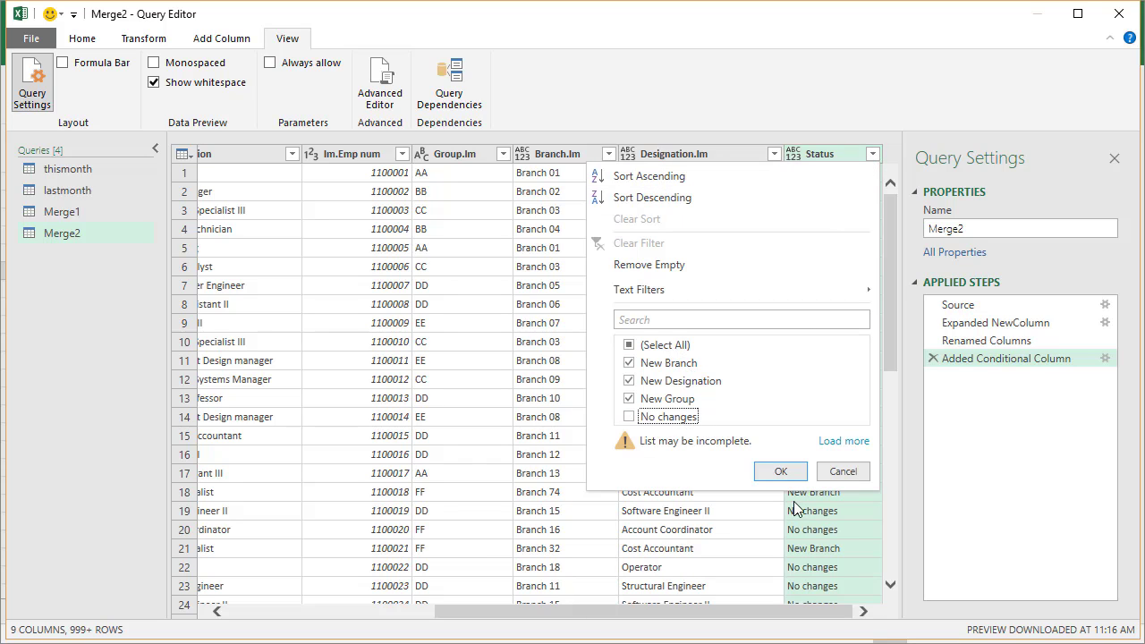
pyautogui.click(789, 471)
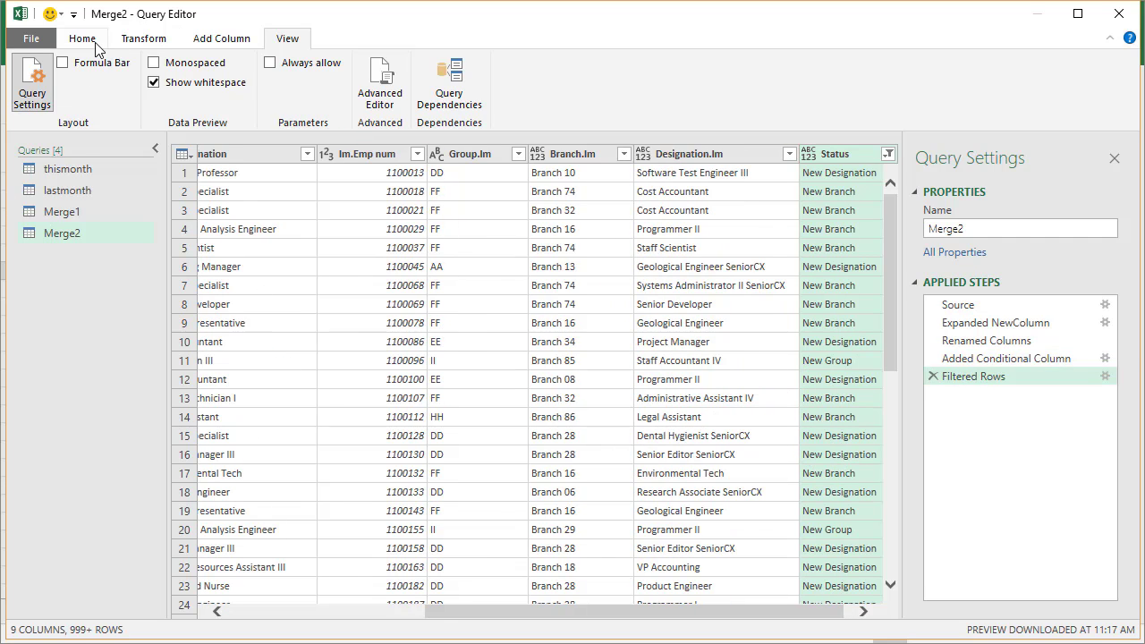
# Rename the Merge2 query as Churn.
pyautogui.moveTo(1019, 222); pyautogui.dragTo(900, 225)
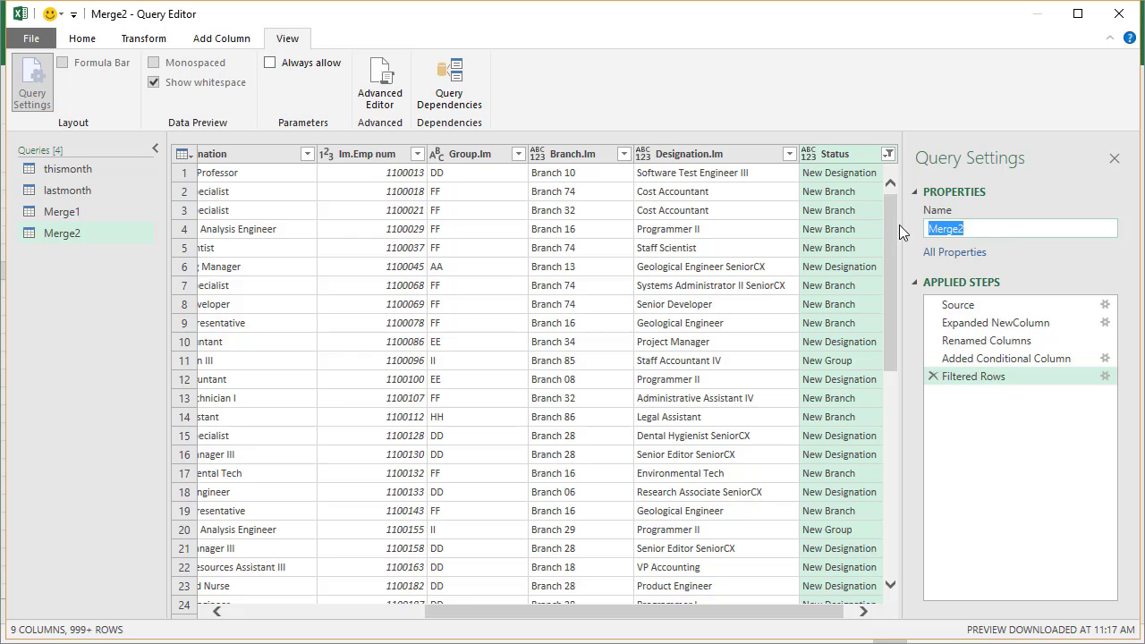
pyautogui.press('BackSpace')
pyautogui.write('Churn')
pyautogui.press('Return')
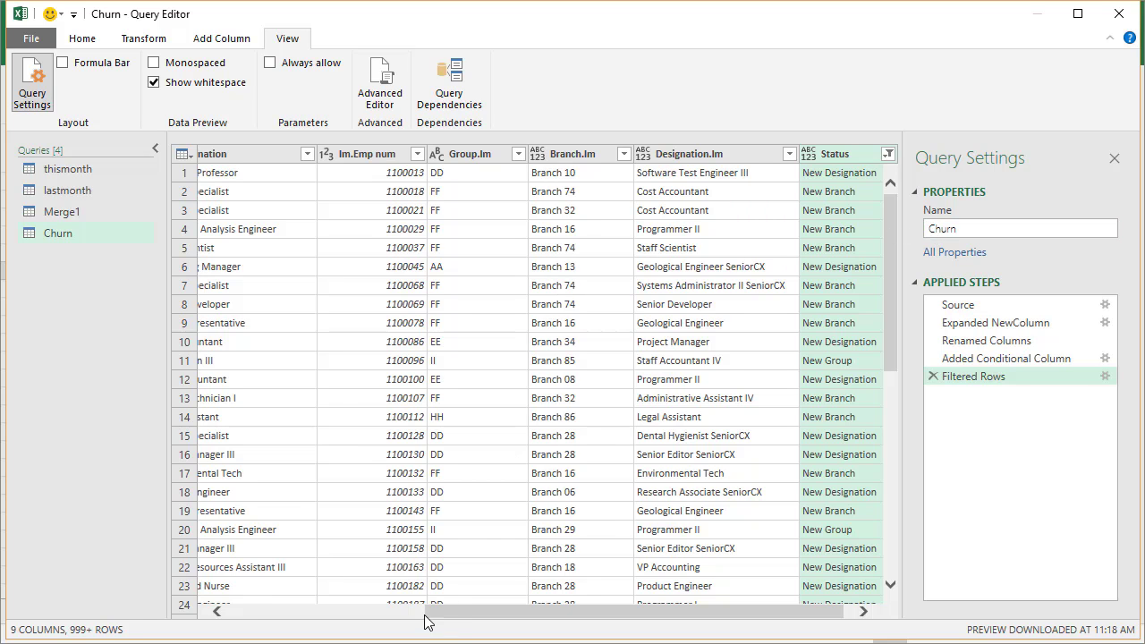
# Close the Query Editor, loading the Churn query to a worksheet, and dismiss the Workbook Queries pane.
pyautogui.moveTo(439, 613); pyautogui.dragTo(551, 608)
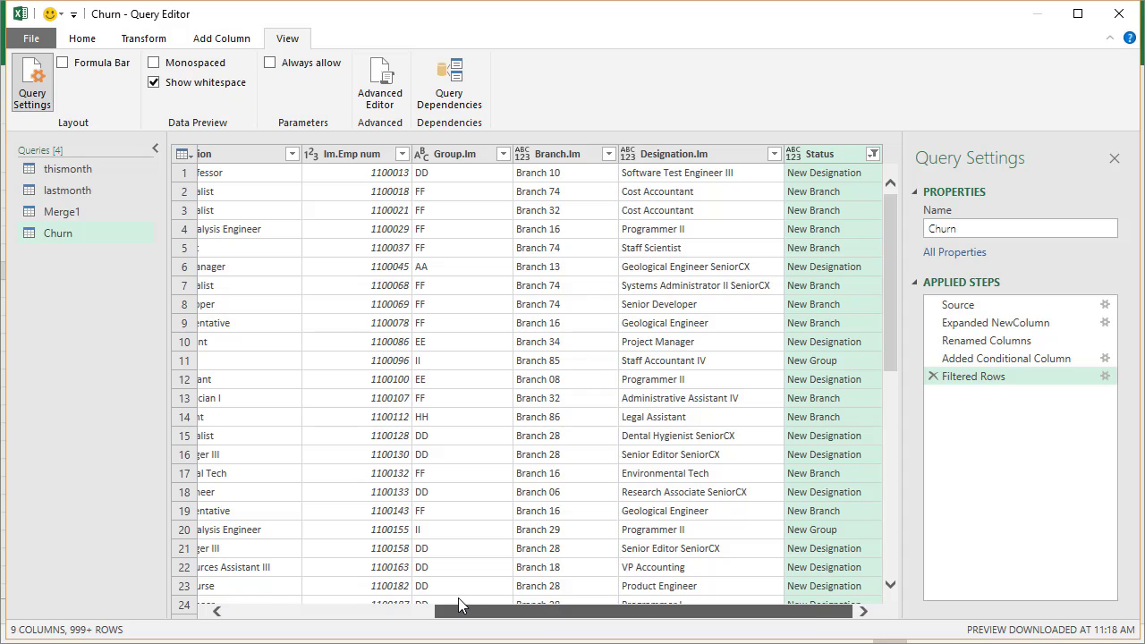
pyautogui.moveTo(458, 608); pyautogui.dragTo(229, 613)
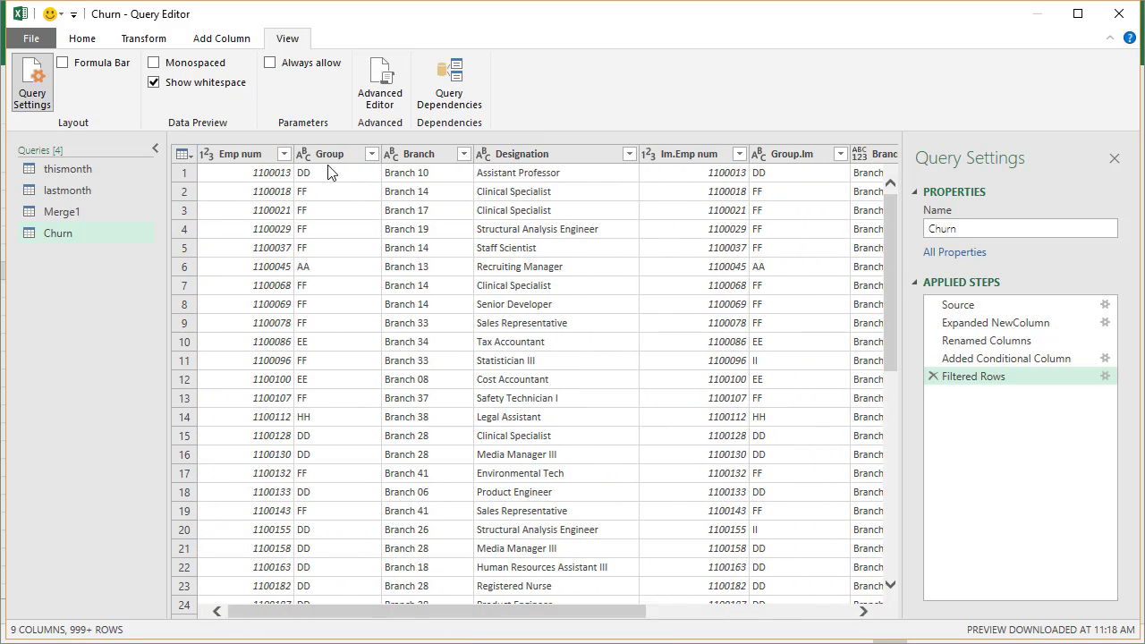
pyautogui.click(82, 39)
pyautogui.click(47, 100)
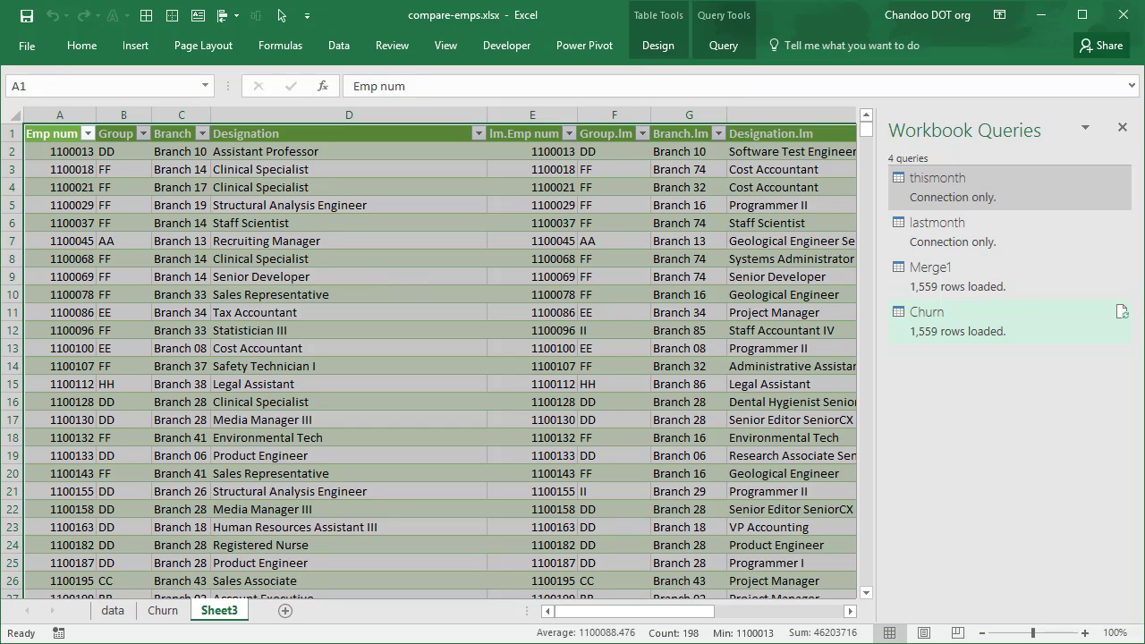
pyautogui.click(1122, 129)
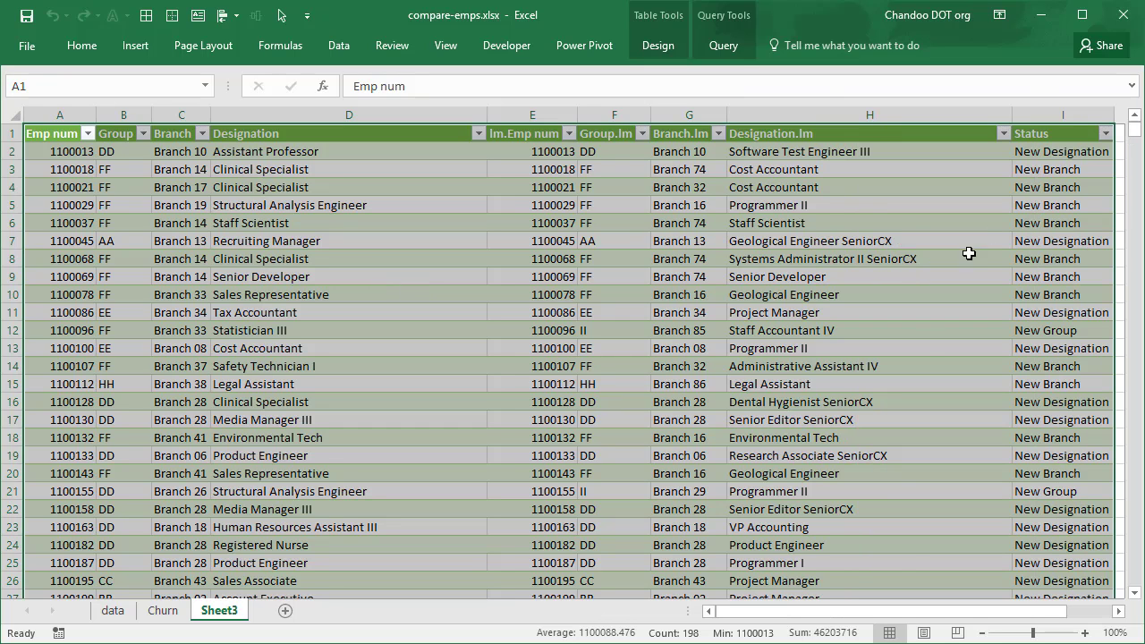
pyautogui.moveTo(796, 616); pyautogui.dragTo(731, 616)
pyautogui.click(389, 292)
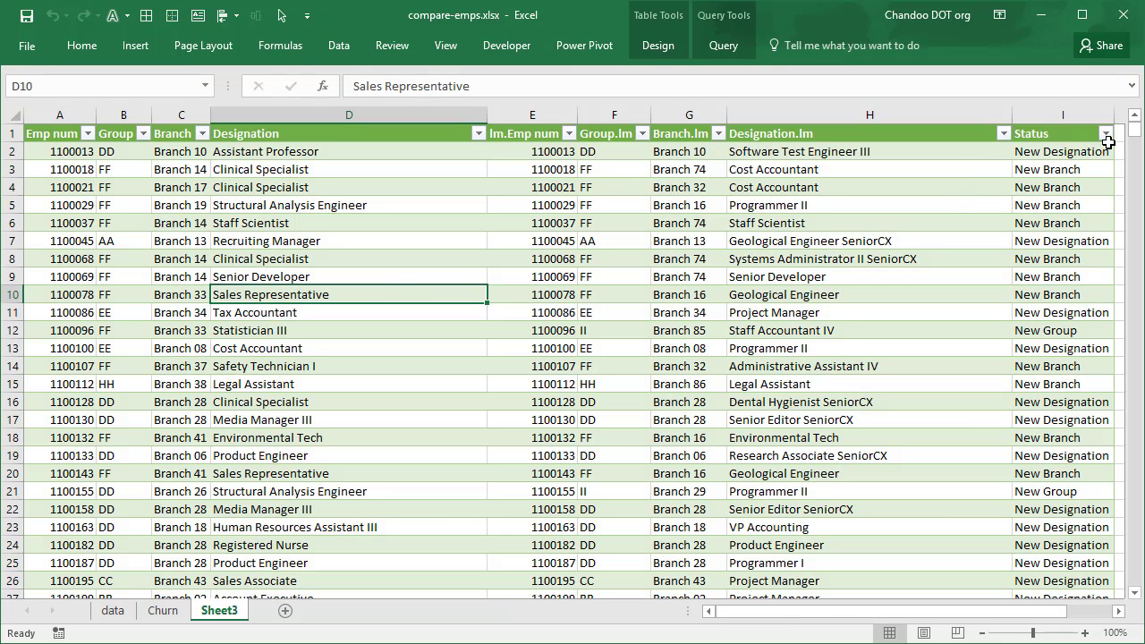
# Filter the loaded table's Status column to show only Exit rows and select the first resulting employee row.
pyautogui.click(1106, 133)
pyautogui.click(950, 307)
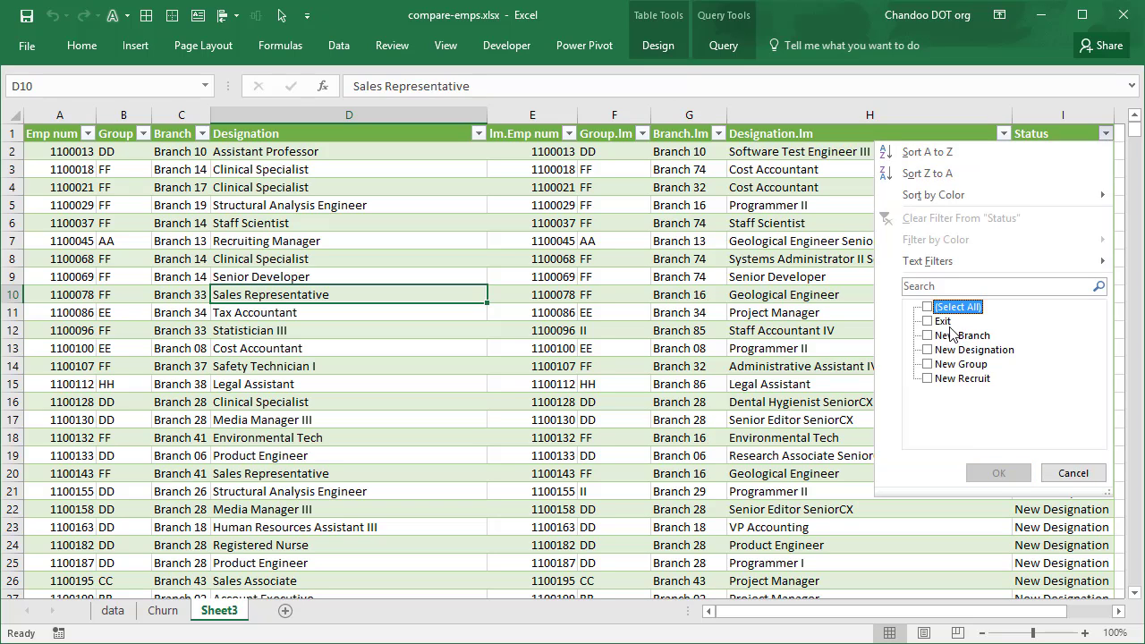
pyautogui.click(943, 320)
pyautogui.click(998, 472)
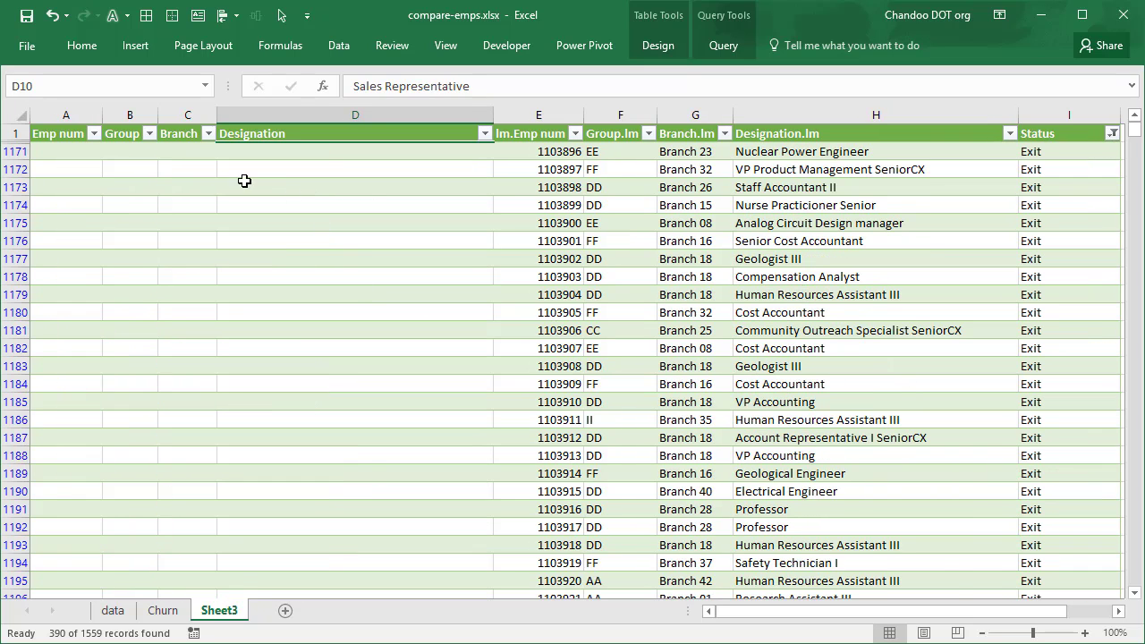
pyautogui.click(34, 148)
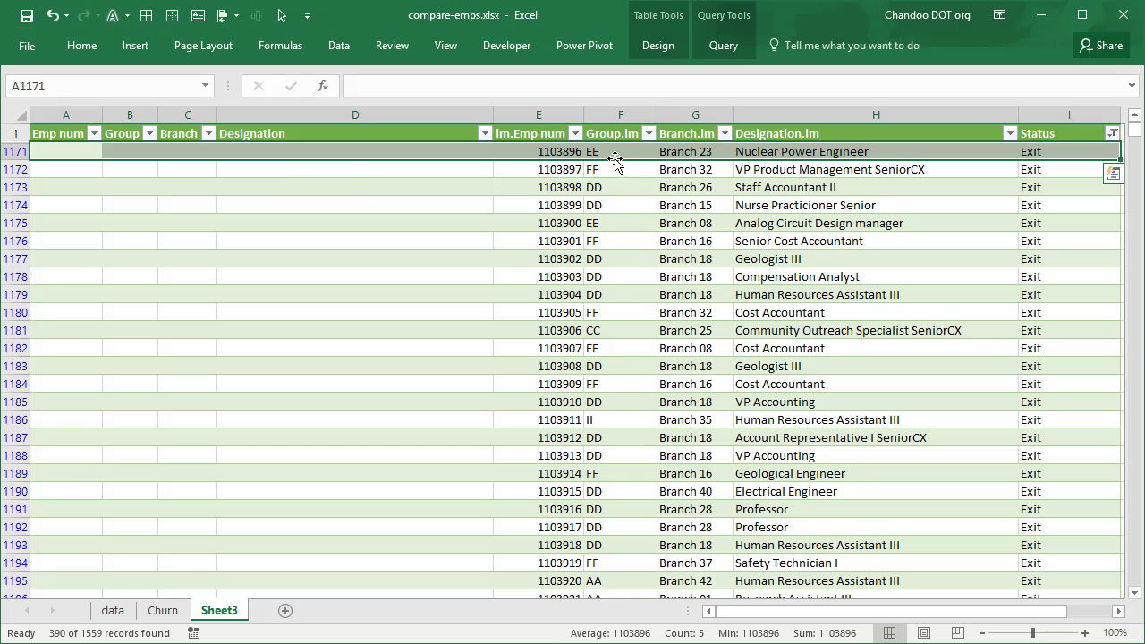
# Filter the Status column to show only New Recruit rows and inspect the this-month and last-month columns of the first records.
pyautogui.click(1113, 133)
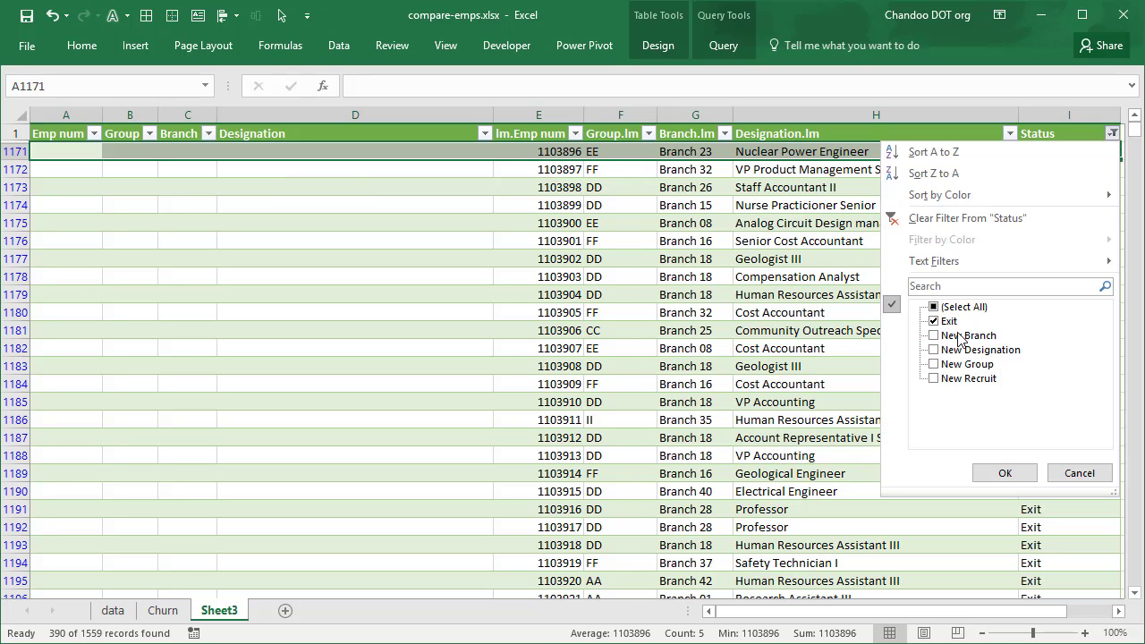
pyautogui.click(948, 322)
pyautogui.click(970, 379)
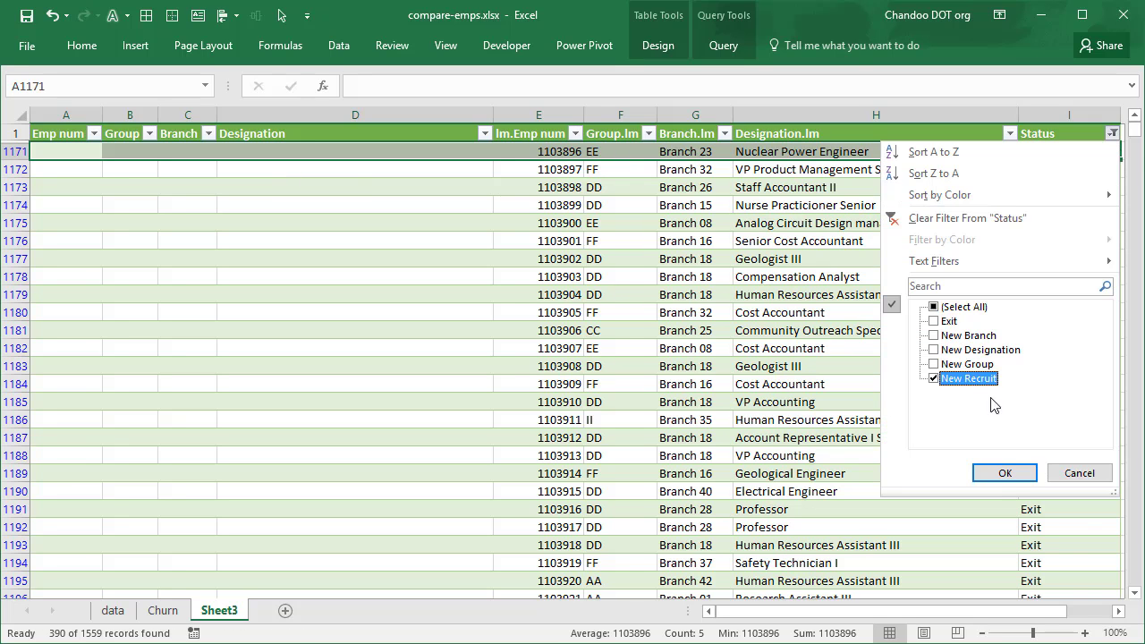
pyautogui.click(1006, 473)
pyautogui.moveTo(538, 166); pyautogui.dragTo(797, 152)
pyautogui.click(86, 165)
pyautogui.keyDown('shift'); pyautogui.click(307, 148); pyautogui.keyUp('shift')
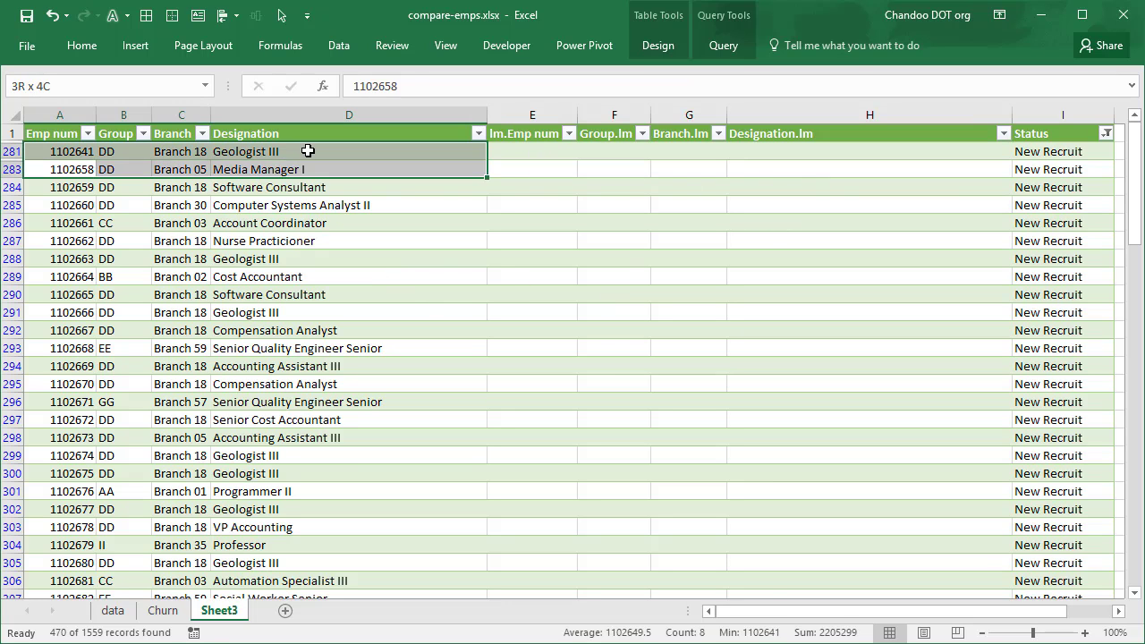
pyautogui.click(307, 148)
# Filter the Status column to show only New Designation rows.
pyautogui.click(1107, 133)
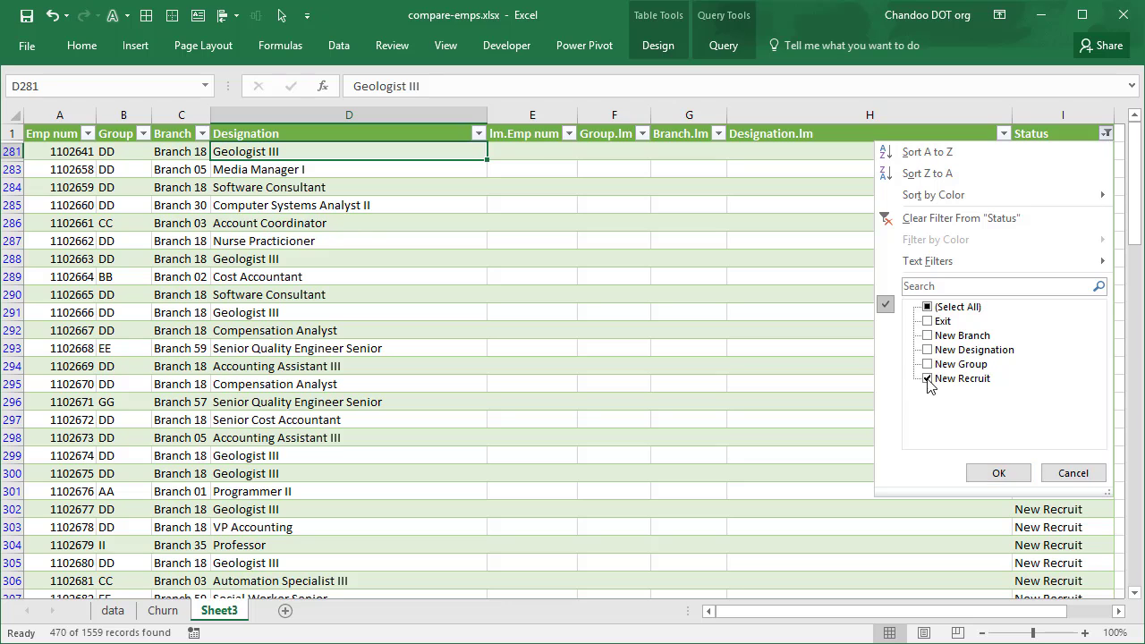
pyautogui.click(962, 379)
pyautogui.click(966, 350)
pyautogui.click(994, 474)
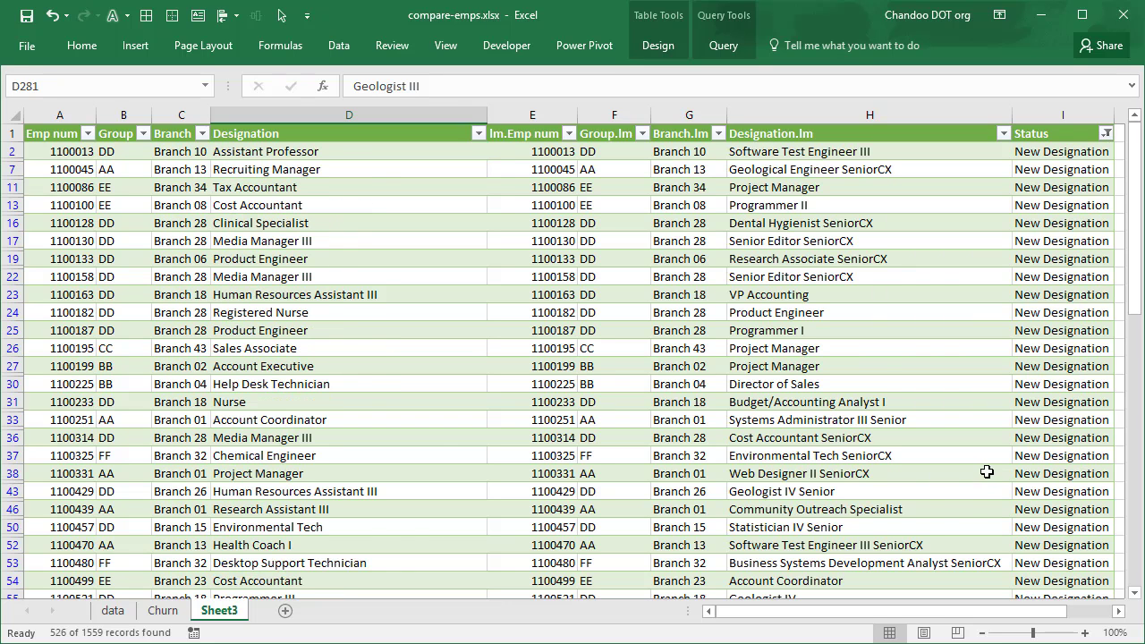
# Compare the Designation and Designation.lm values in the first two filtered rows.
pyautogui.click(898, 155)
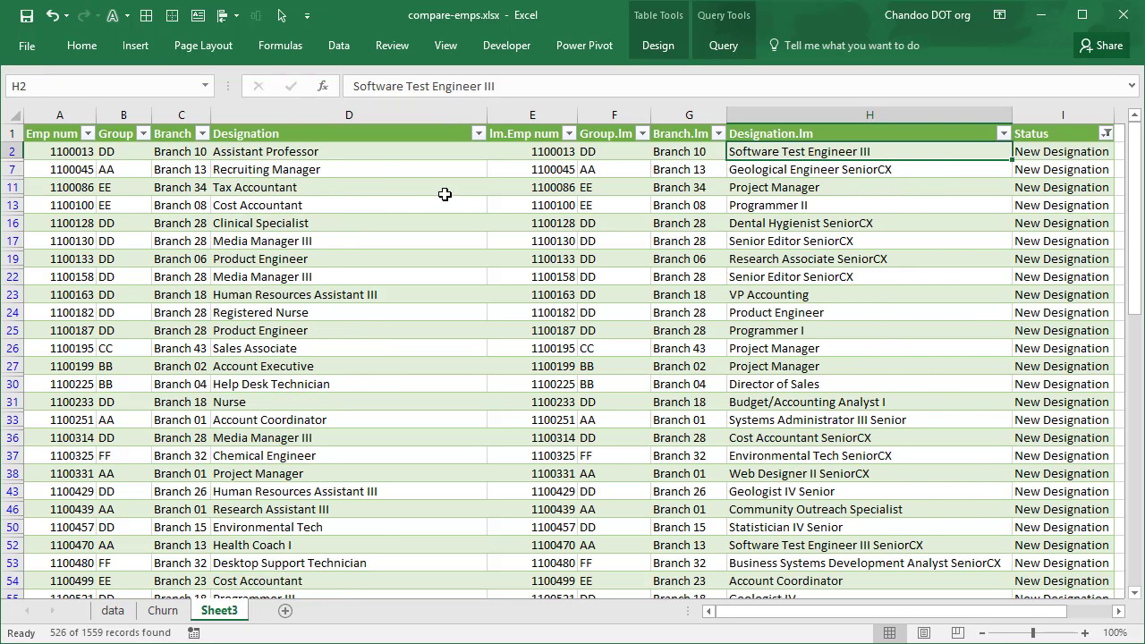
pyautogui.click(270, 167)
pyautogui.click(270, 153)
pyautogui.click(855, 156)
pyautogui.click(753, 178)
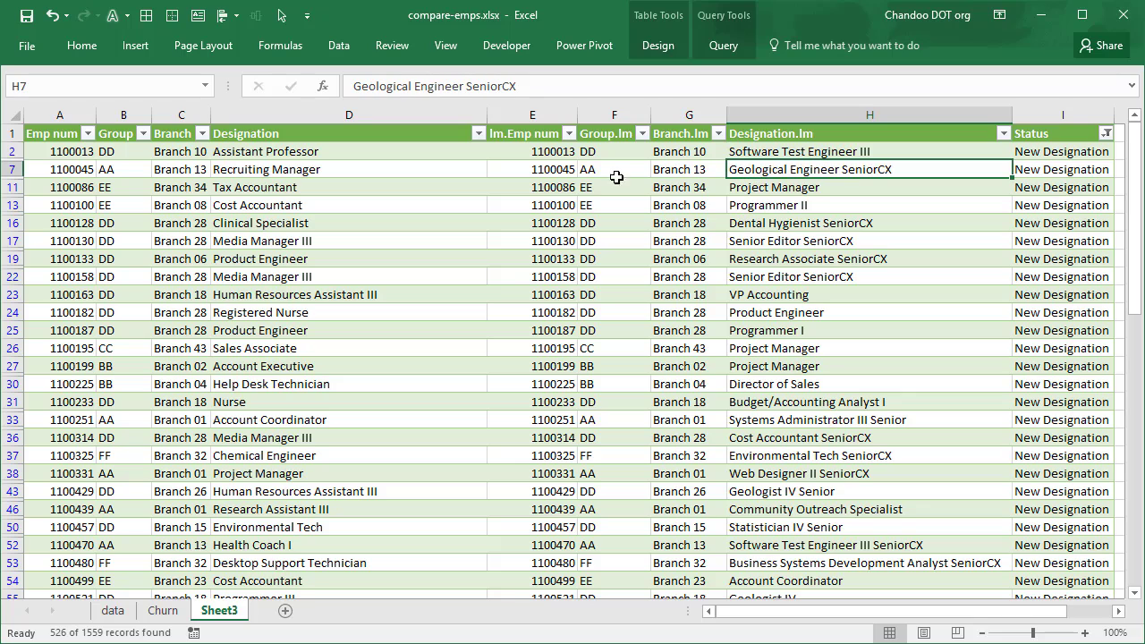
pyautogui.click(231, 170)
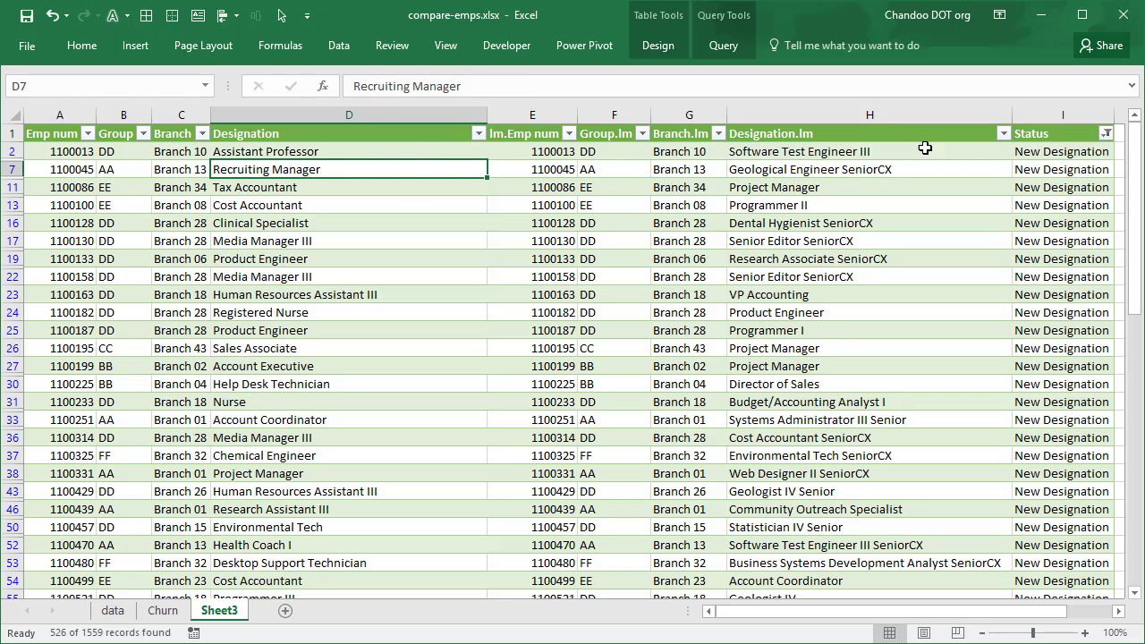
# Filter the Status column to show only New Group rows.
pyautogui.click(1106, 134)
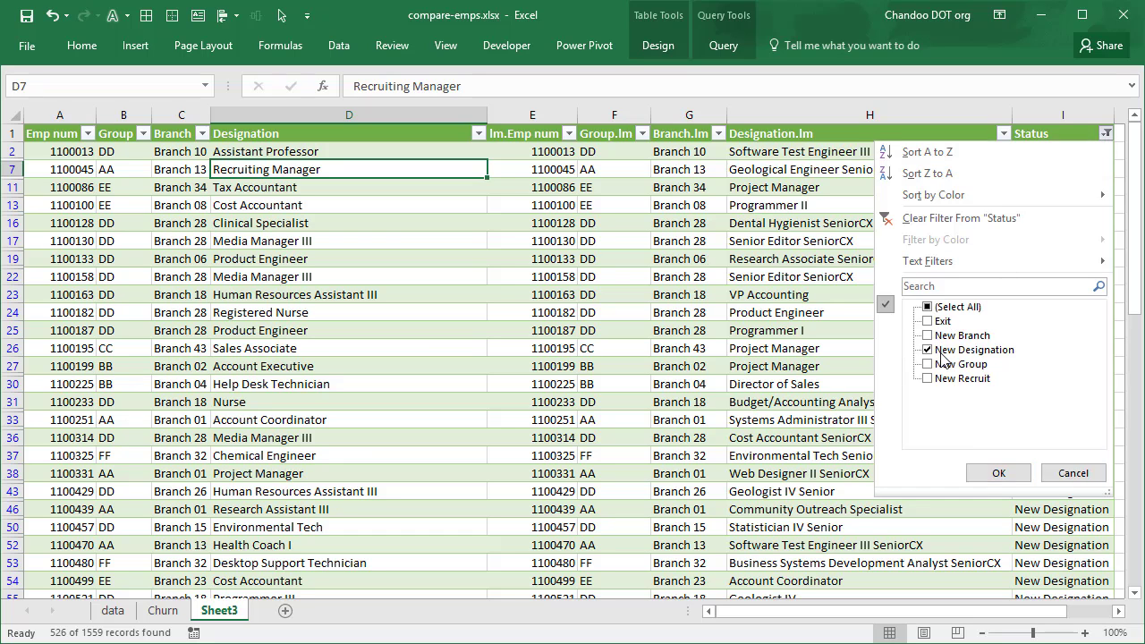
pyautogui.click(941, 351)
pyautogui.click(959, 364)
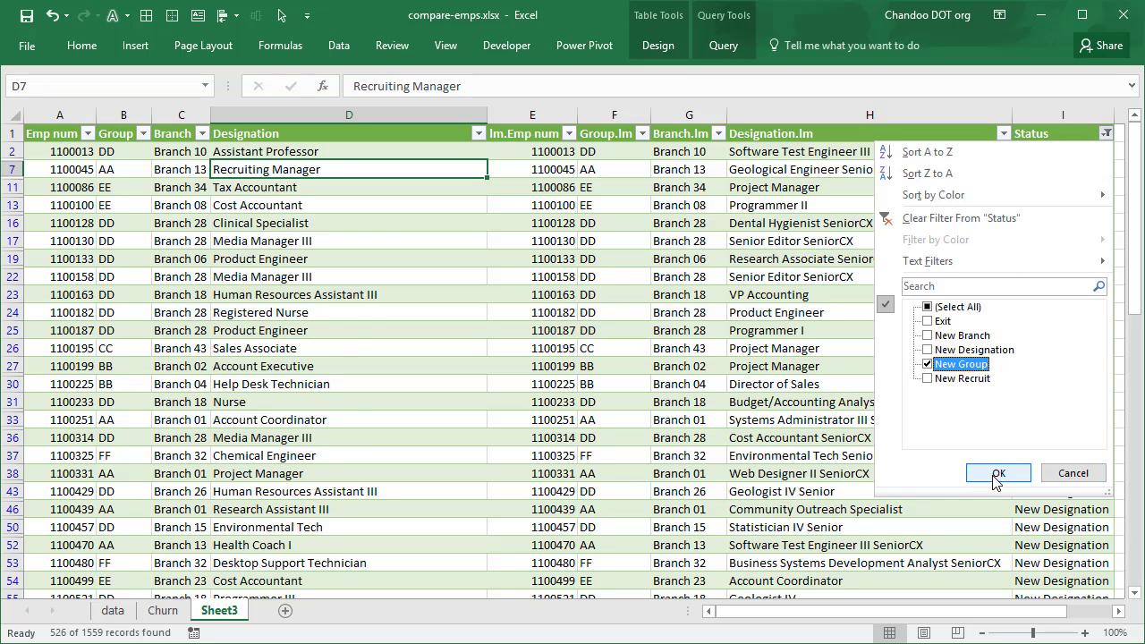
pyautogui.click(998, 473)
# Compare the first filtered employee's Group, Branch and Designation with the matching last-month columns, and check the row's Status.
pyautogui.click(108, 152)
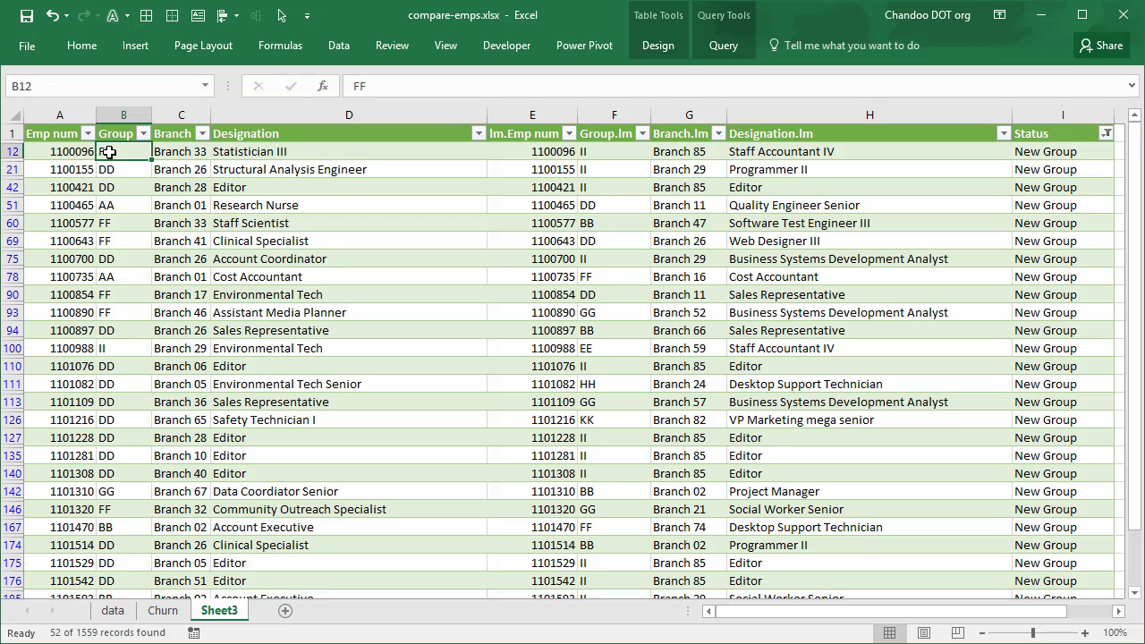
pyautogui.click(44, 152)
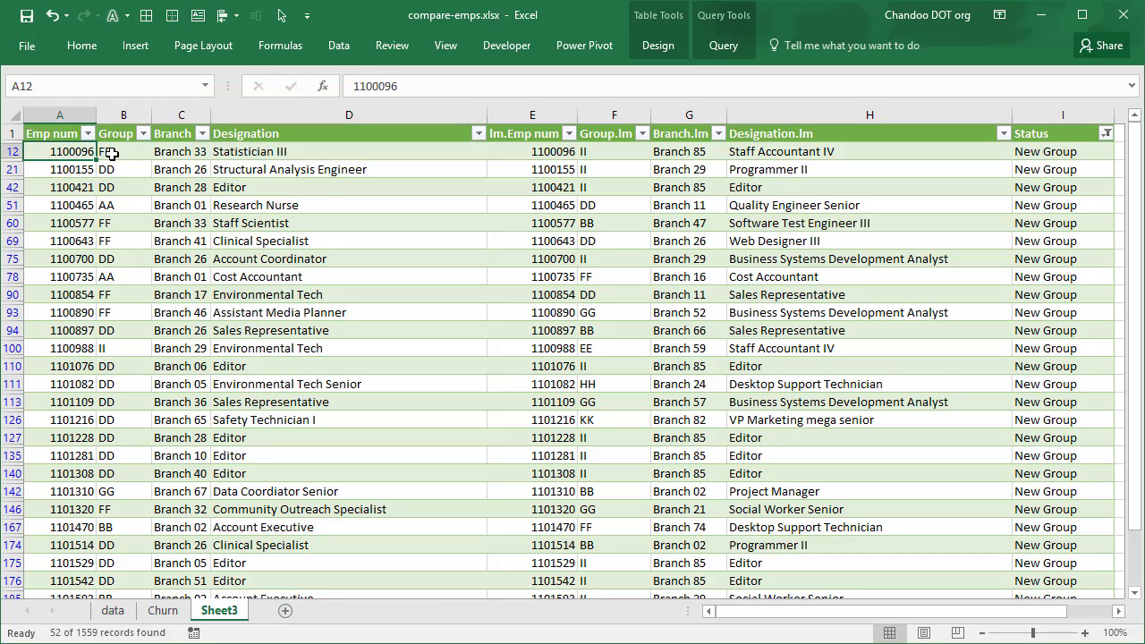
pyautogui.click(601, 147)
pyautogui.click(683, 150)
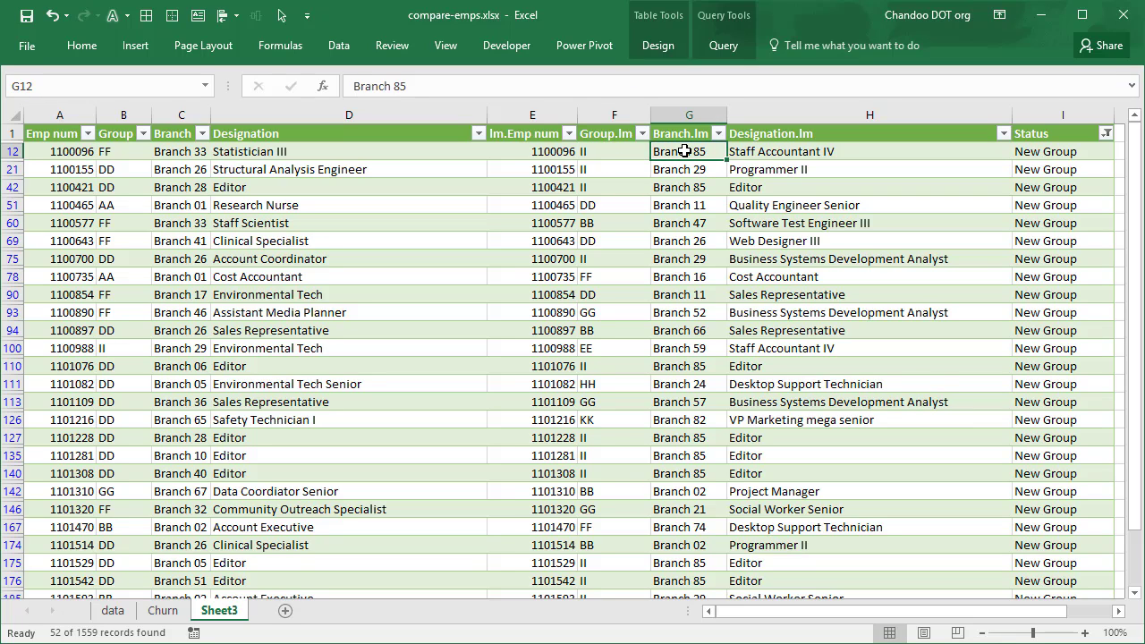
pyautogui.click(158, 145)
pyautogui.click(305, 156)
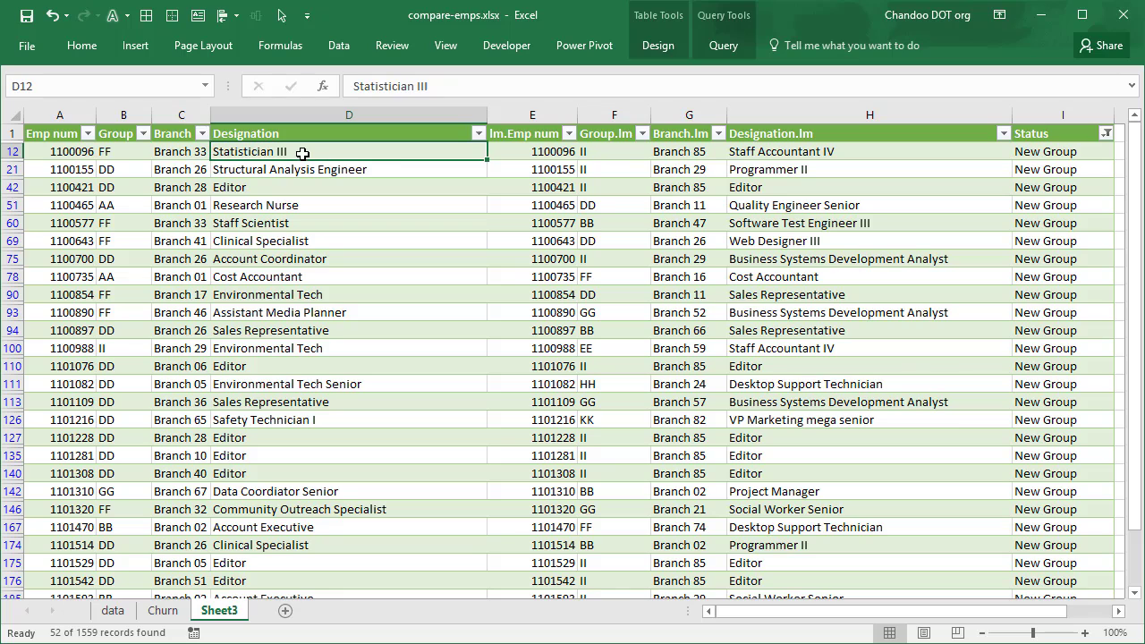
pyautogui.click(846, 152)
pyautogui.click(585, 149)
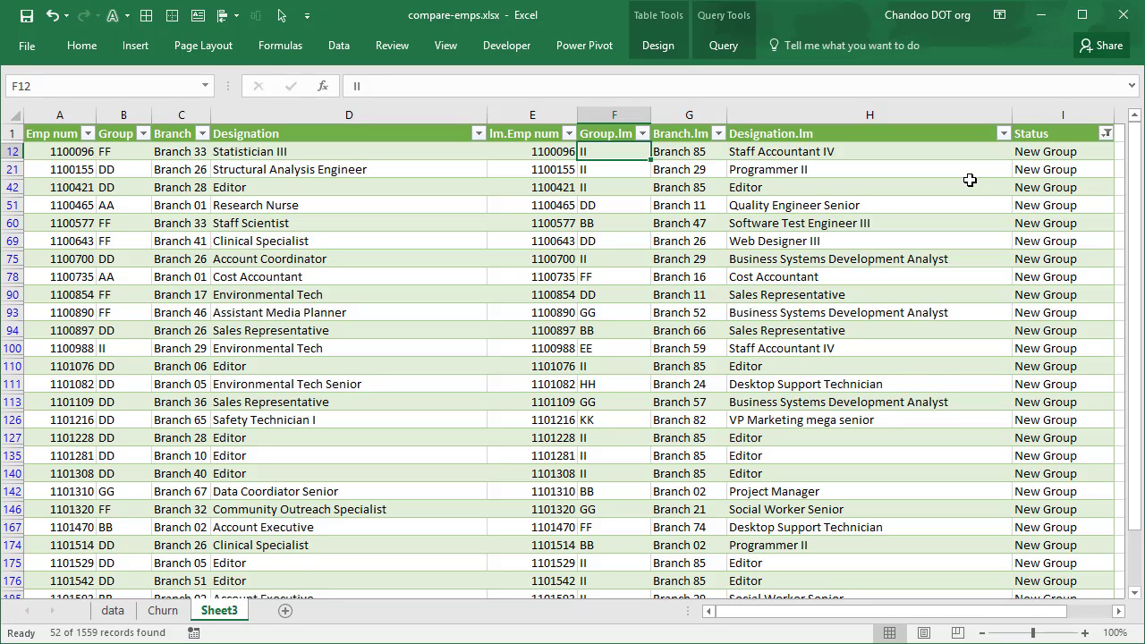
pyautogui.click(1077, 154)
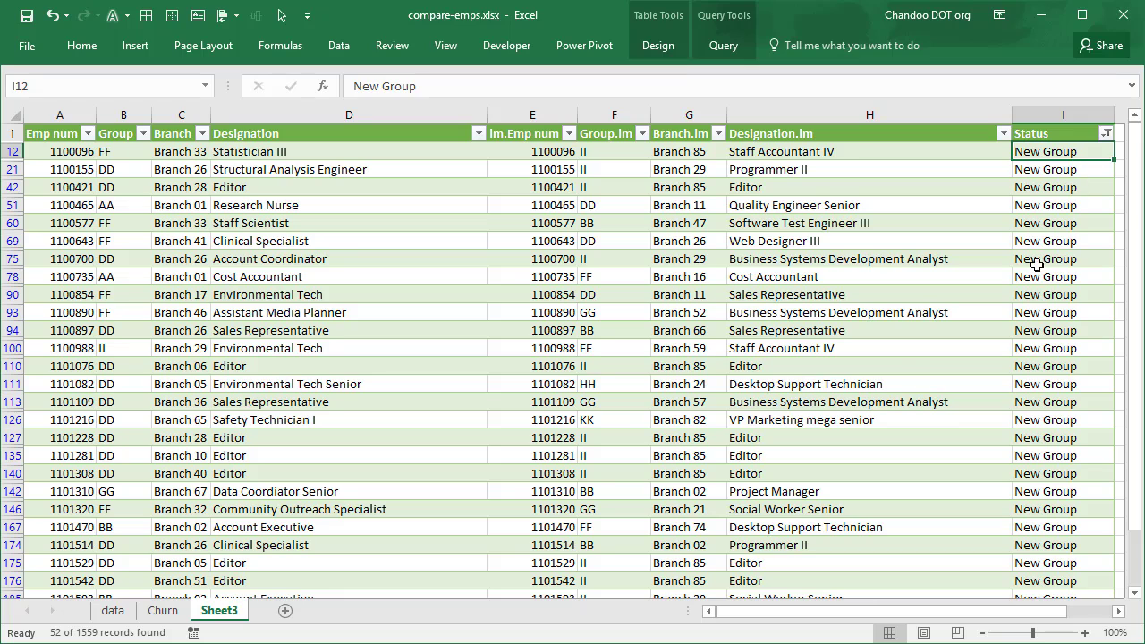
pyautogui.click(346, 240)
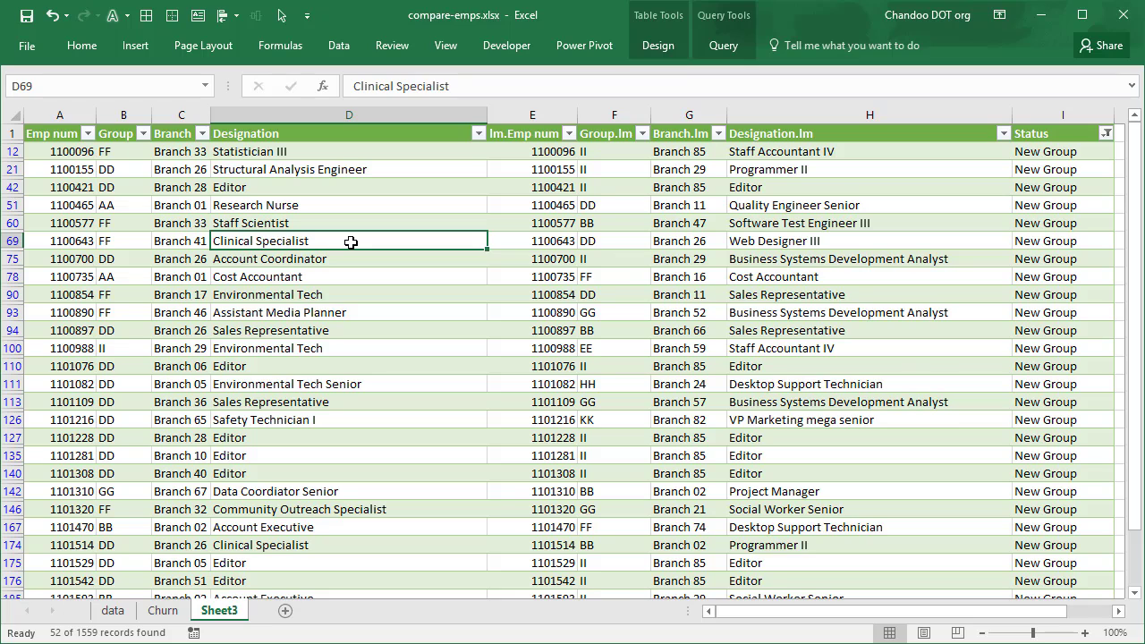
pyautogui.click(299, 436)
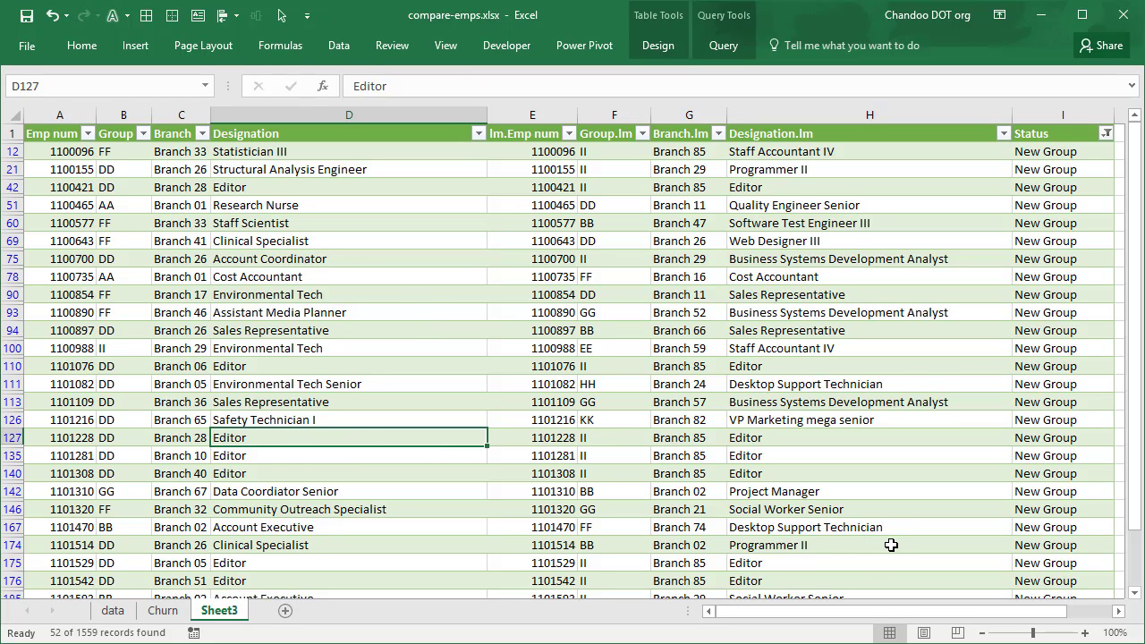